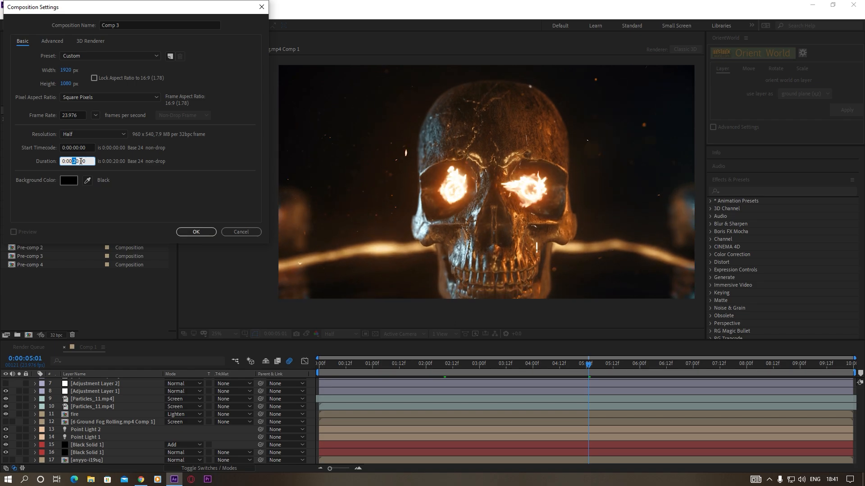
# Create the 1920 x 1080 composition with a 10-second duration and add a black solid named "element" to it
pyautogui.click(195, 232)
pyautogui.rightClick(85, 398)
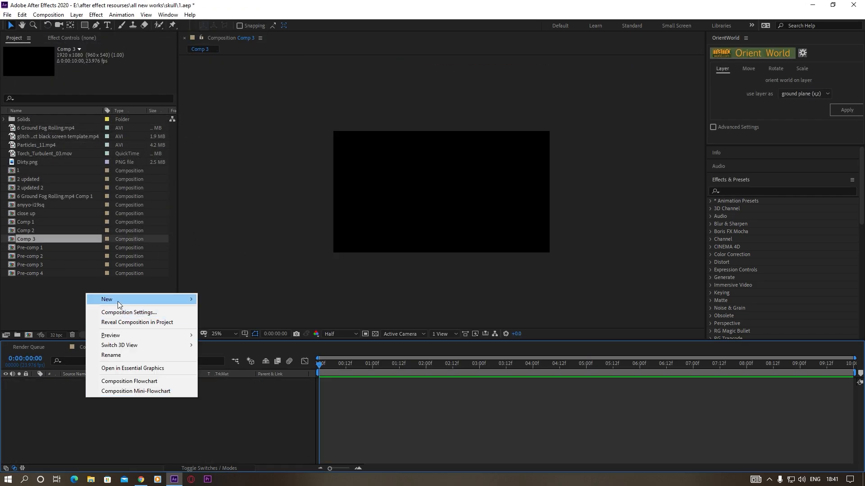
pyautogui.moveTo(117, 301)
pyautogui.click(226, 320)
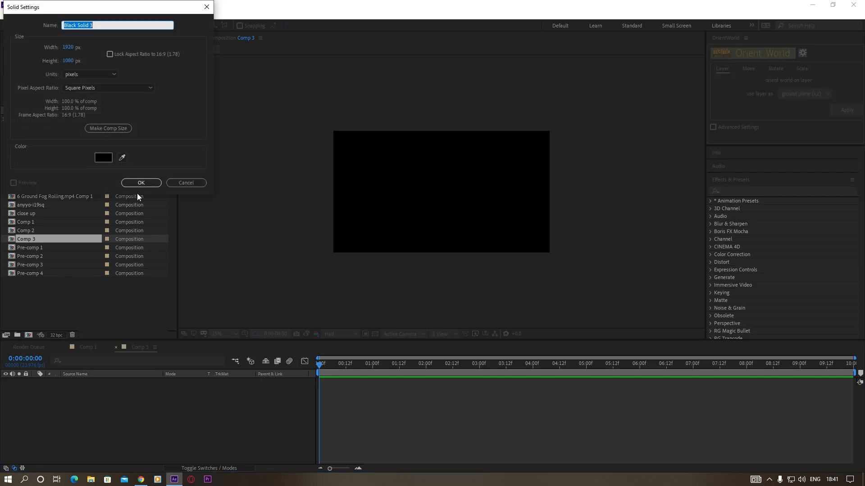
pyautogui.write('element')
pyautogui.click(152, 183)
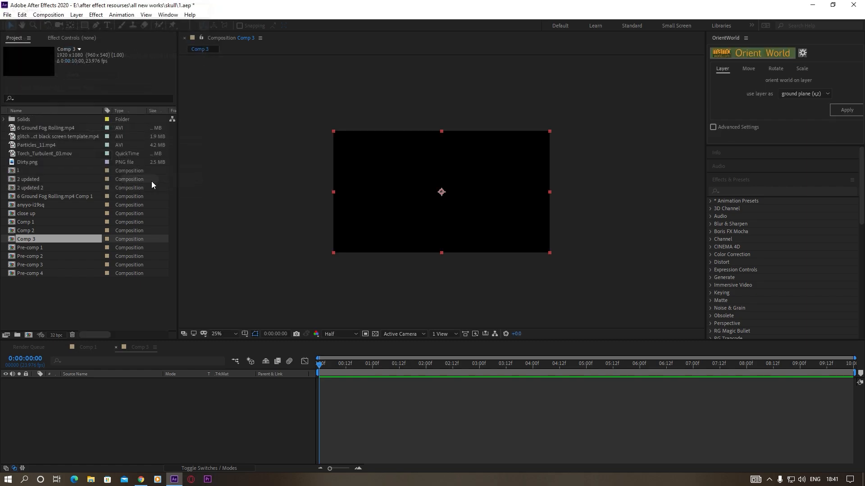
# Apply the Video Copilot Element effect to the element solid
pyautogui.scroll(-8, 766, 238)
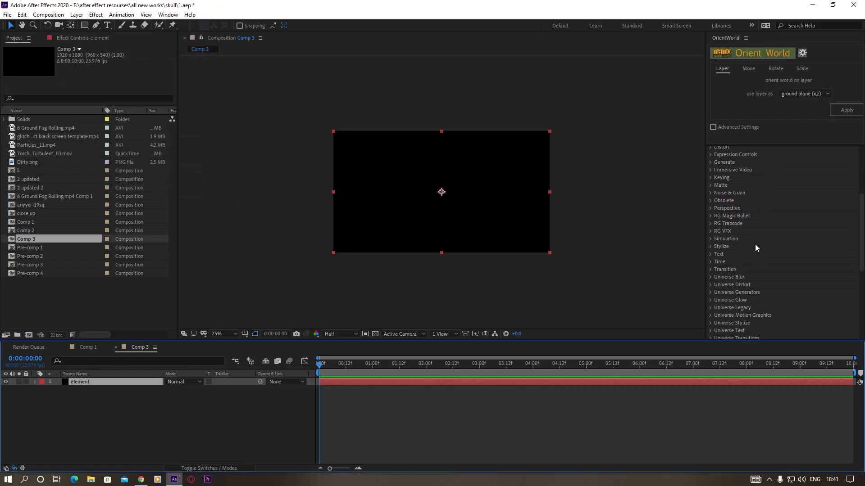
pyautogui.click(711, 303)
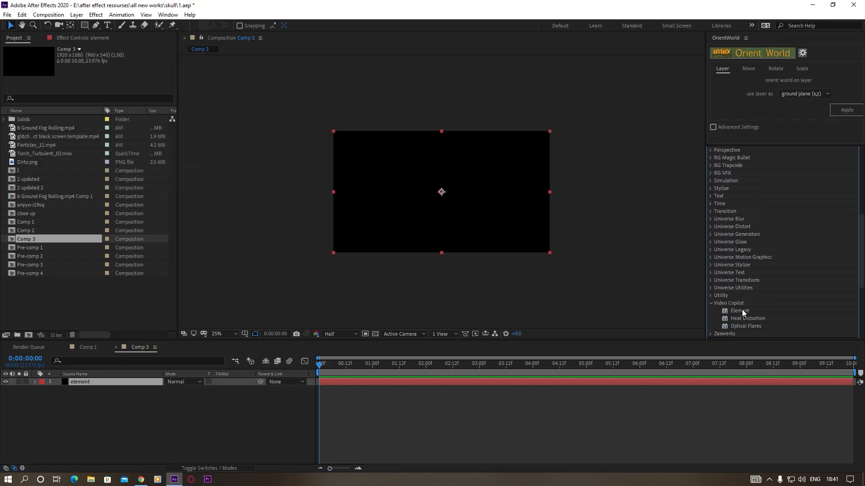
pyautogui.moveTo(742, 310); pyautogui.dragTo(371, 198)
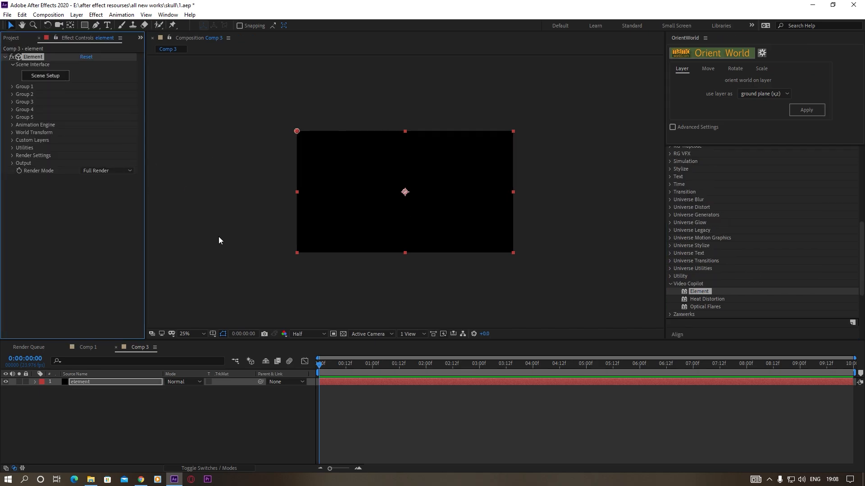
# Preview the texture.mp4 footage in its own viewer and close that viewer
pyautogui.click(12, 38)
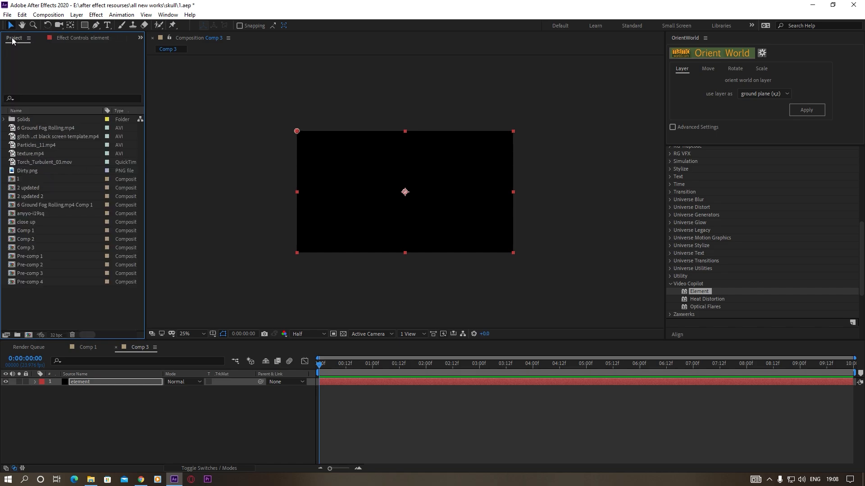
pyautogui.doubleClick(31, 152)
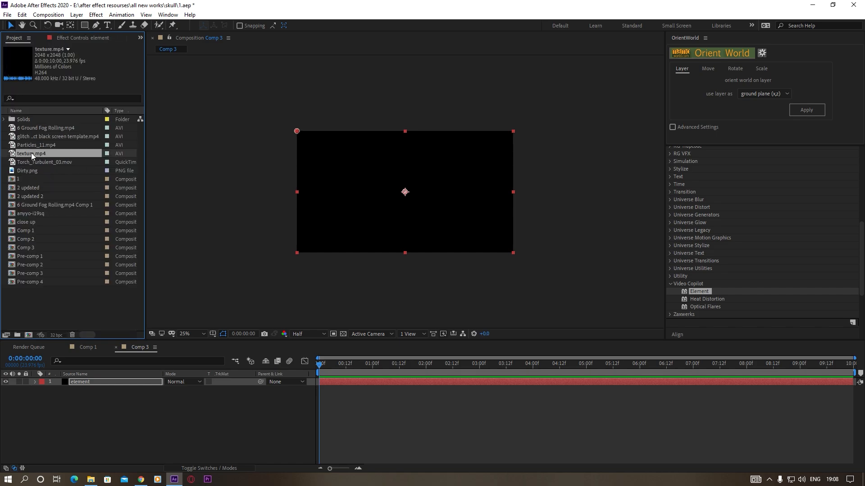
pyautogui.moveTo(238, 274); pyautogui.dragTo(453, 288)
pyautogui.moveTo(151, 314); pyautogui.dragTo(135, 309)
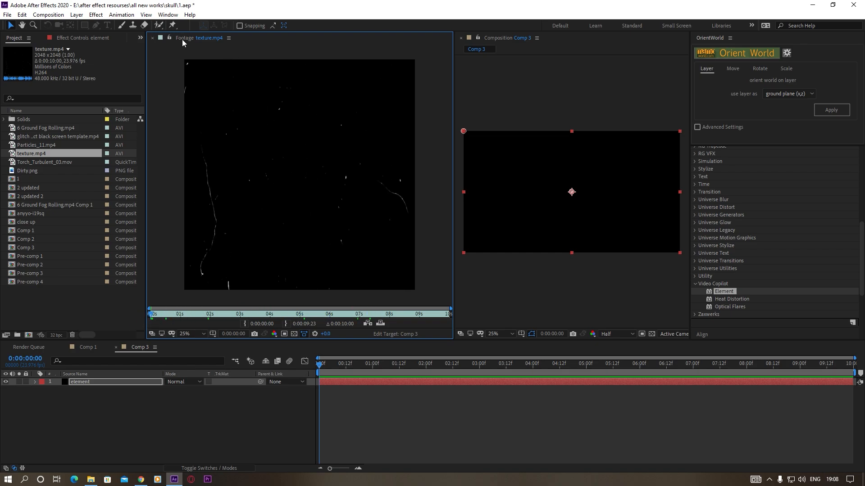
pyautogui.click(151, 38)
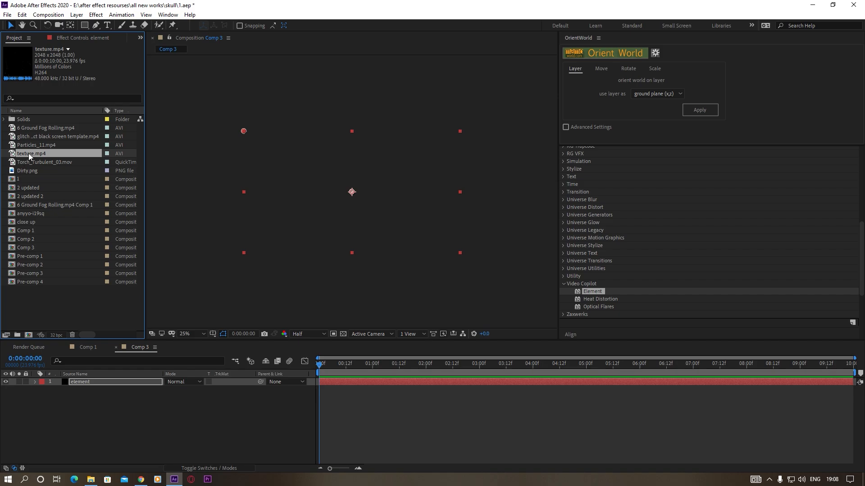
# Make a composition from texture.mp4 and place it in Comp 3 beneath the element layer
pyautogui.moveTo(25, 152); pyautogui.dragTo(30, 333)
pyautogui.click(139, 348)
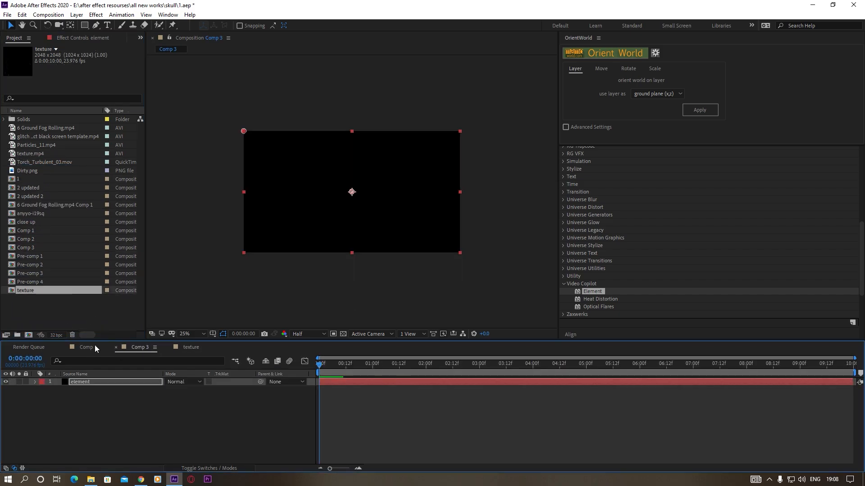
pyautogui.moveTo(31, 289); pyautogui.dragTo(80, 393)
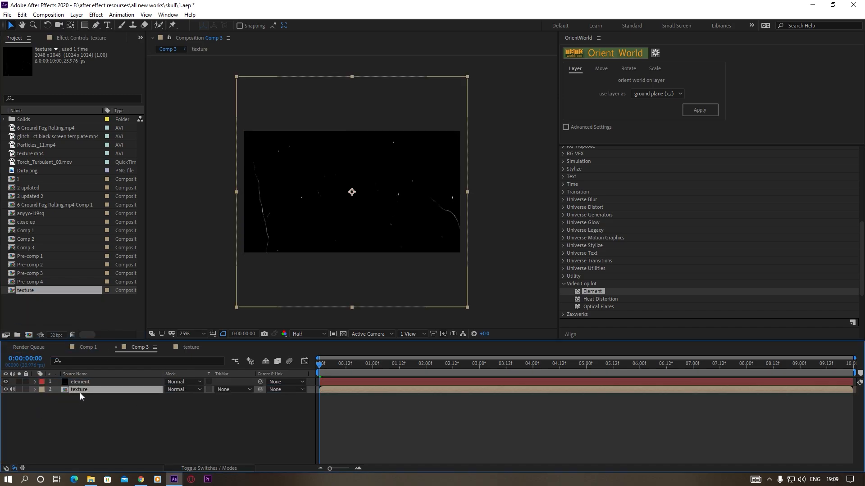
# Mute the audio of the texture layer in Comp 3 and hide the layer
pyautogui.moveTo(559, 75); pyautogui.dragTo(738, 82)
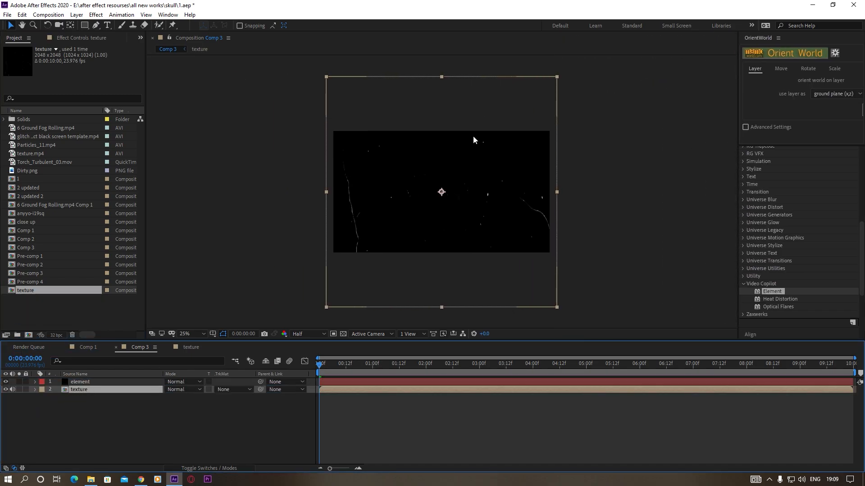
pyautogui.click(13, 390)
pyautogui.click(6, 390)
# Assign the texture layer as Layer 1 of the custom texture maps in the element solid's Element effect
pyautogui.click(81, 382)
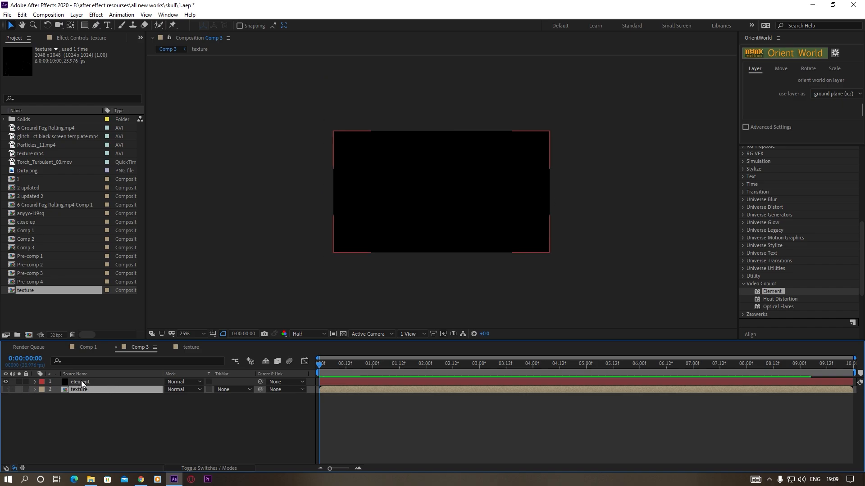
pyautogui.click(77, 38)
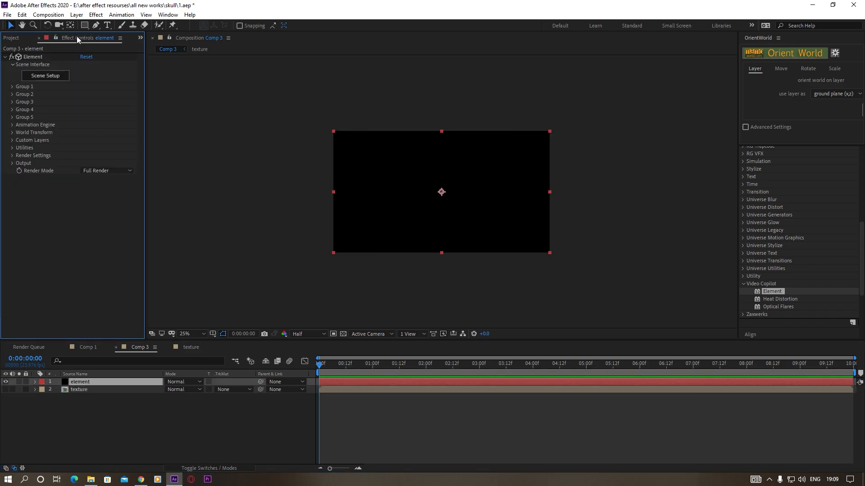
pyautogui.click(12, 140)
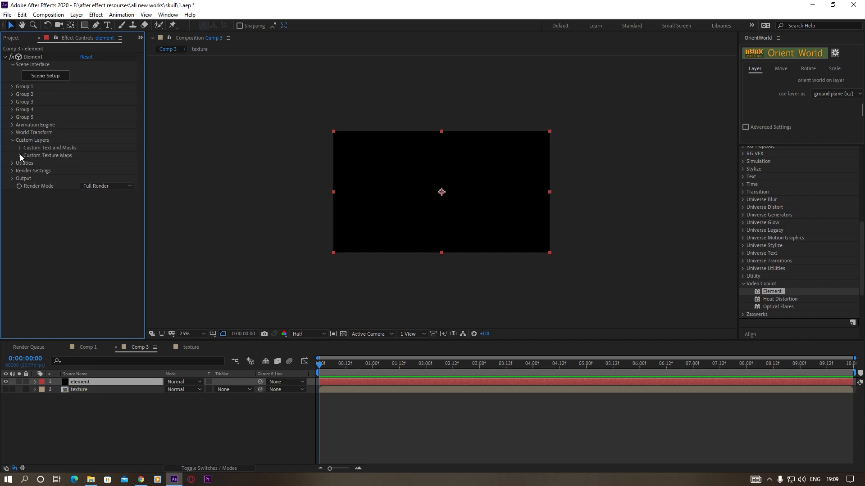
pyautogui.click(20, 156)
pyautogui.click(96, 163)
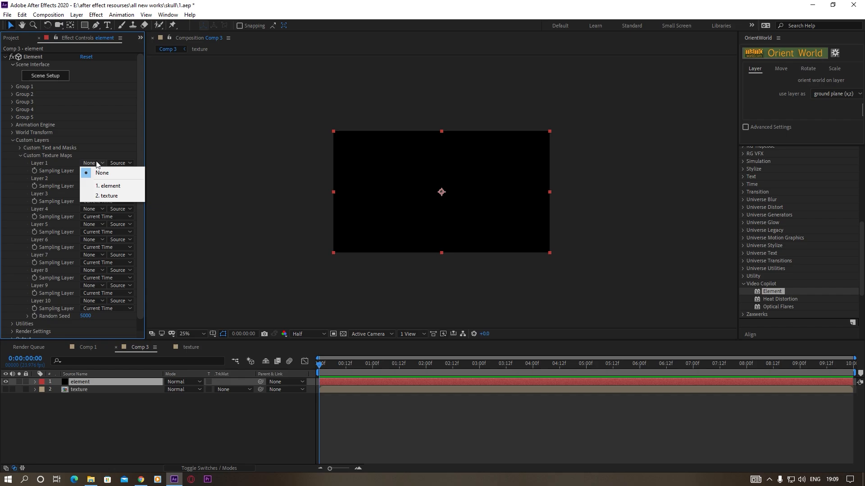
pyautogui.click(116, 197)
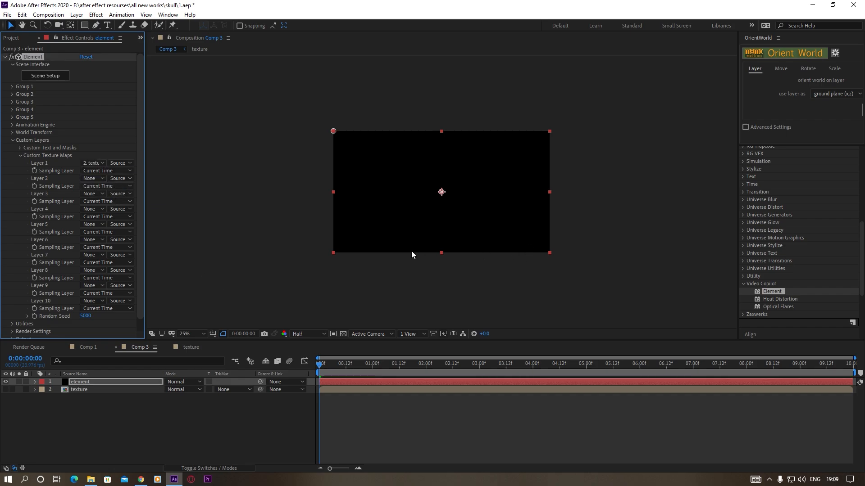
# Open Element's Scene Setup and choose the Skull V1 model from the magnet skull & rose collection for import
pyautogui.click(44, 76)
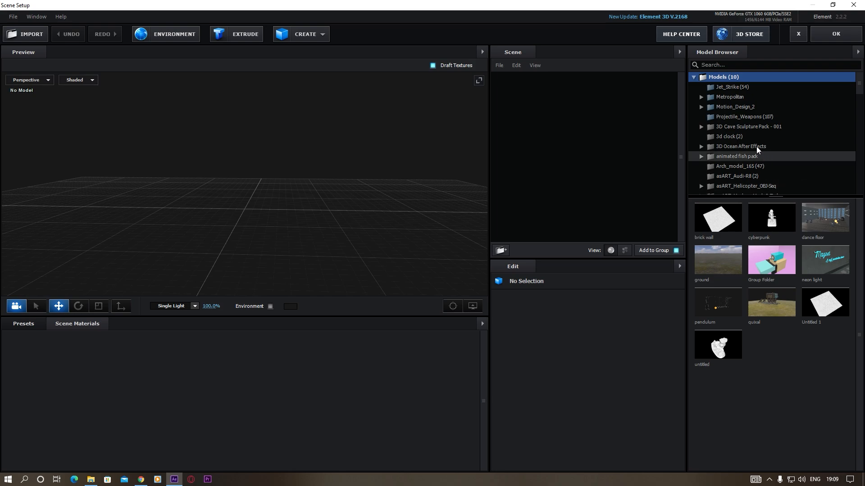
pyautogui.scroll(-5, 747, 153)
pyautogui.scroll(-4, 740, 152)
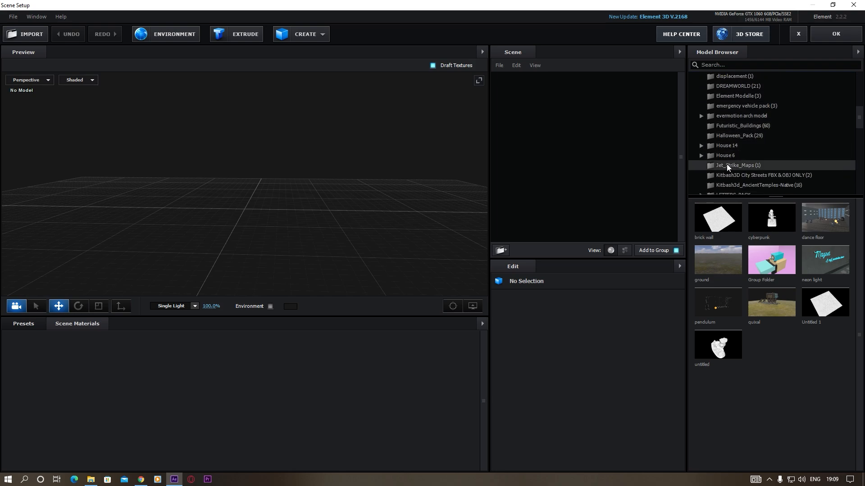
pyautogui.doubleClick(732, 140)
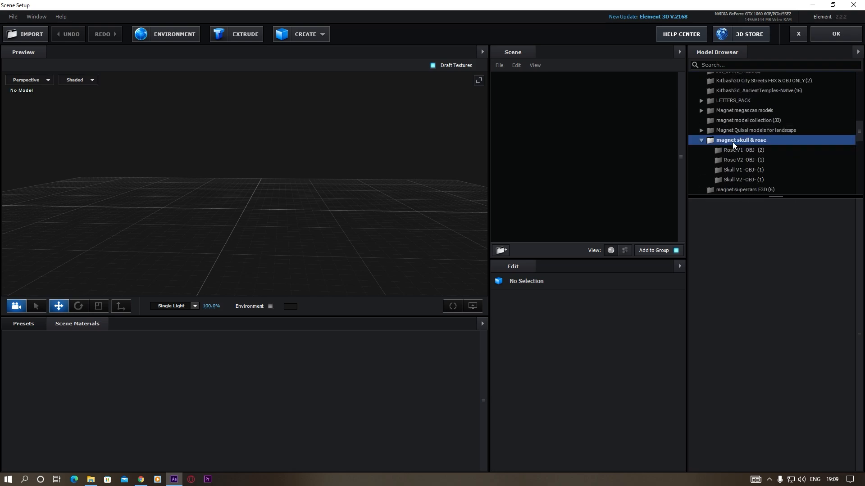
pyautogui.click(749, 170)
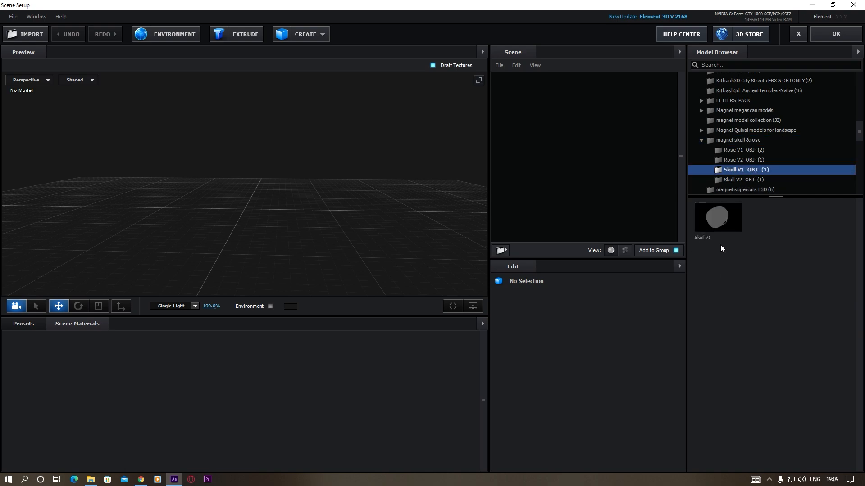
pyautogui.doubleClick(720, 220)
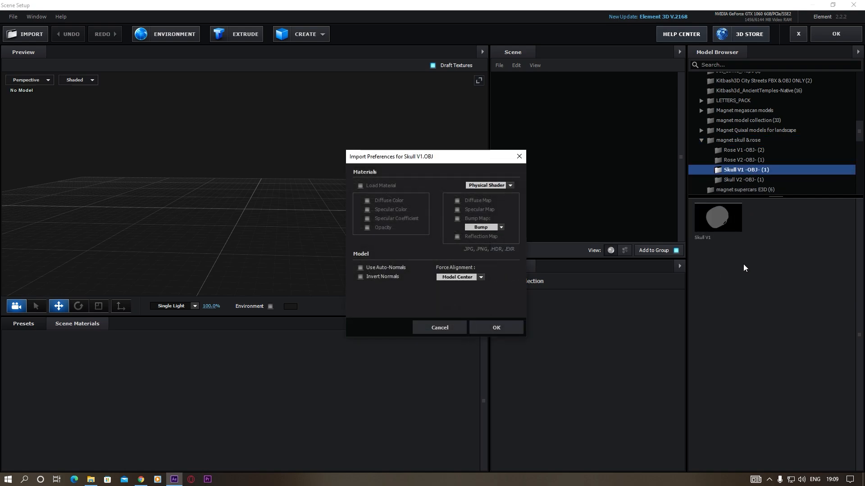
# Import the skull model with Use Auto-Normals enabled and Force Alignment set to Bottom
pyautogui.moveTo(439, 162); pyautogui.dragTo(383, 128)
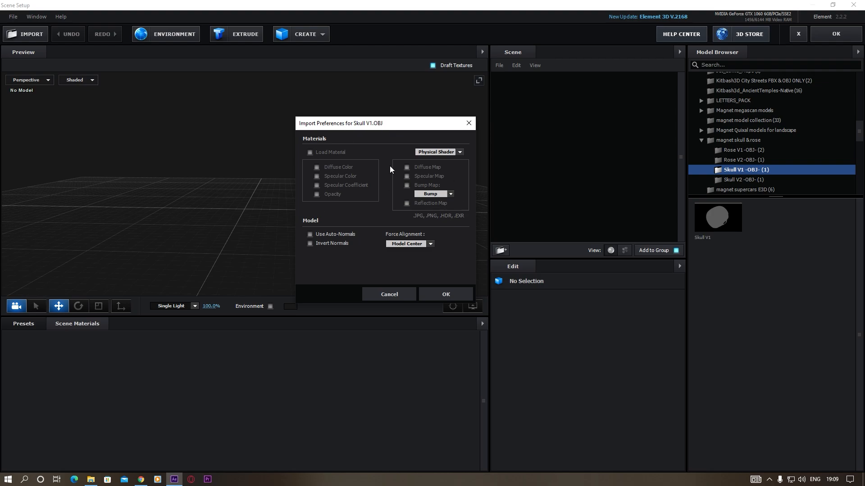
pyautogui.click(309, 234)
pyautogui.click(431, 244)
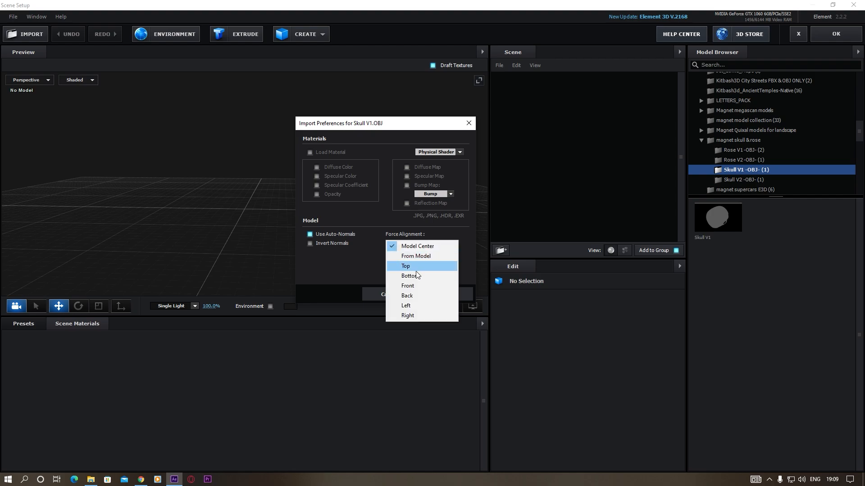
pyautogui.click(415, 275)
pyautogui.click(450, 294)
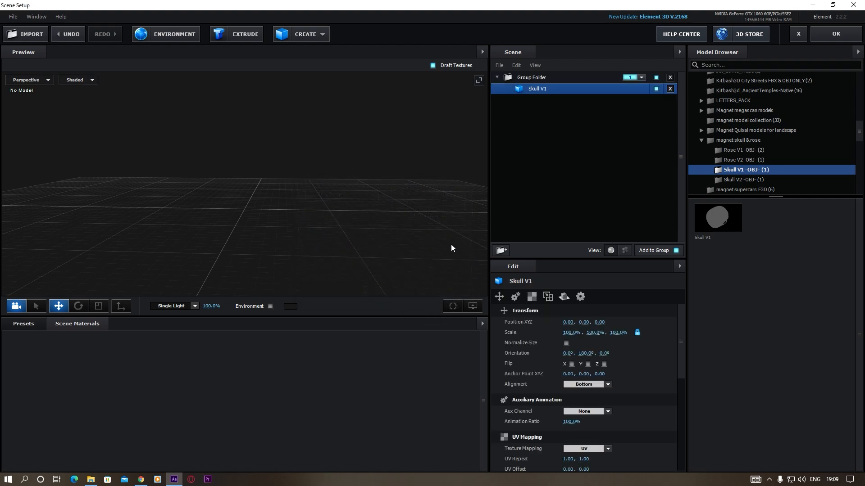
# Enable Normalize Size and Optimize Mesh for the Skull V1 model
pyautogui.moveTo(270, 230); pyautogui.dragTo(252, 234)
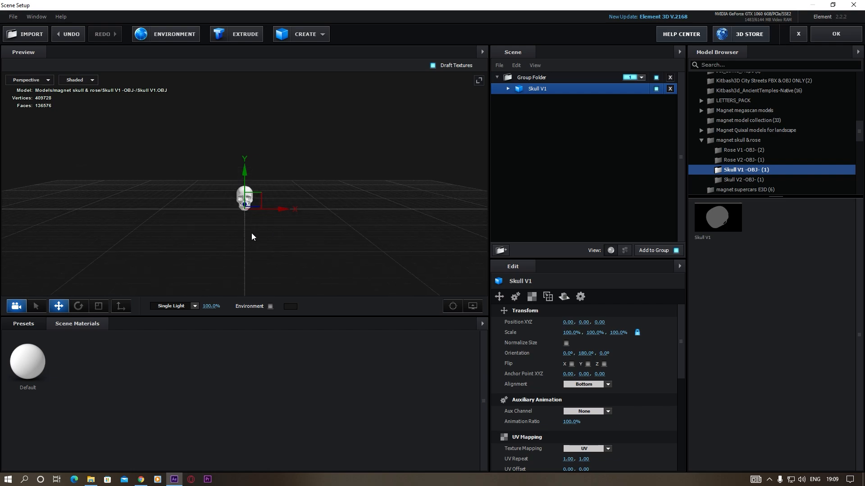
pyautogui.scroll(5, 239, 237)
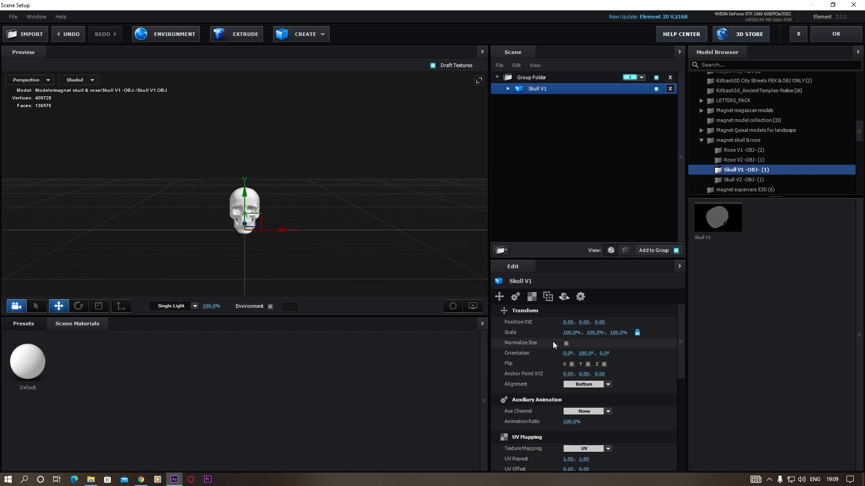
pyautogui.click(566, 343)
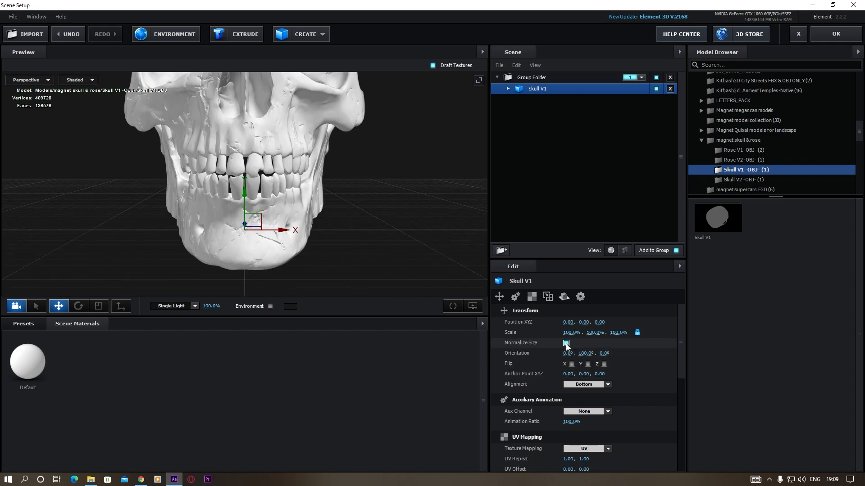
pyautogui.scroll(-4, 363, 242)
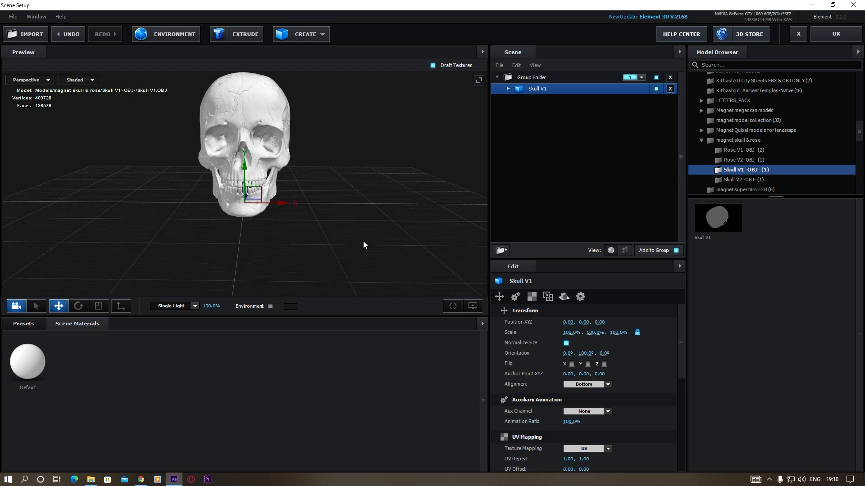
pyautogui.scroll(-1, 632, 404)
pyautogui.scroll(-4, 631, 405)
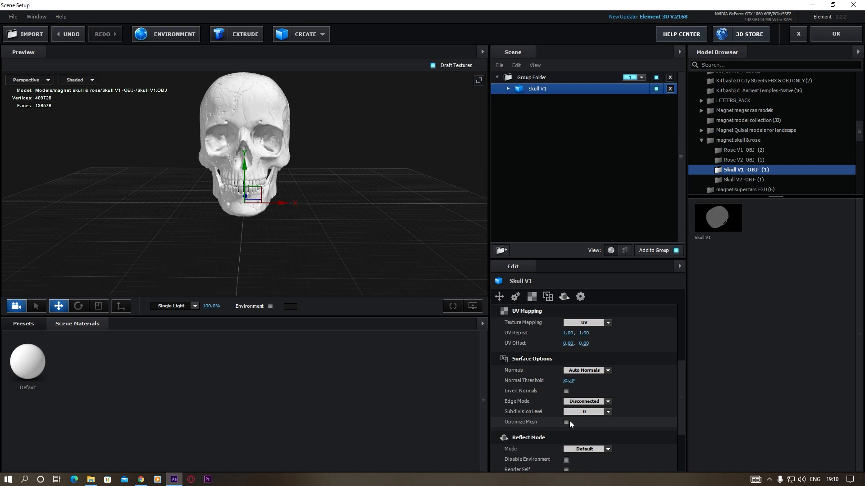
pyautogui.click(566, 422)
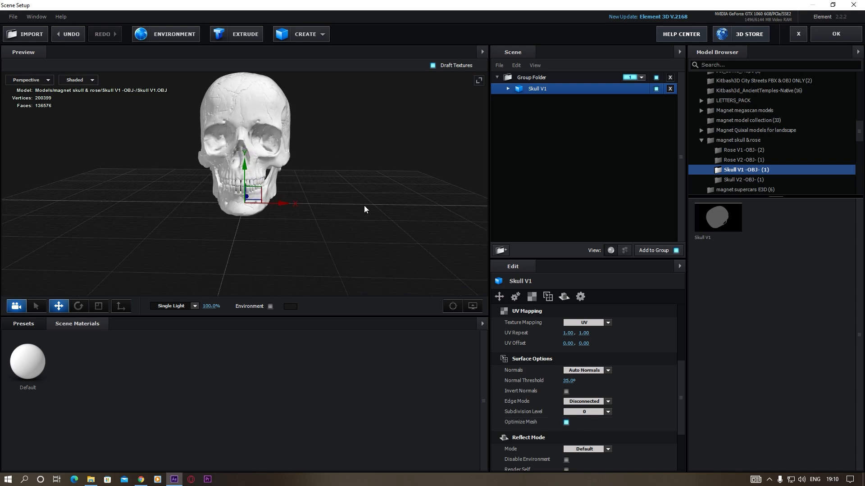
# Scale the Skull V1 model uniformly to 71.5%
pyautogui.scroll(3, 315, 210)
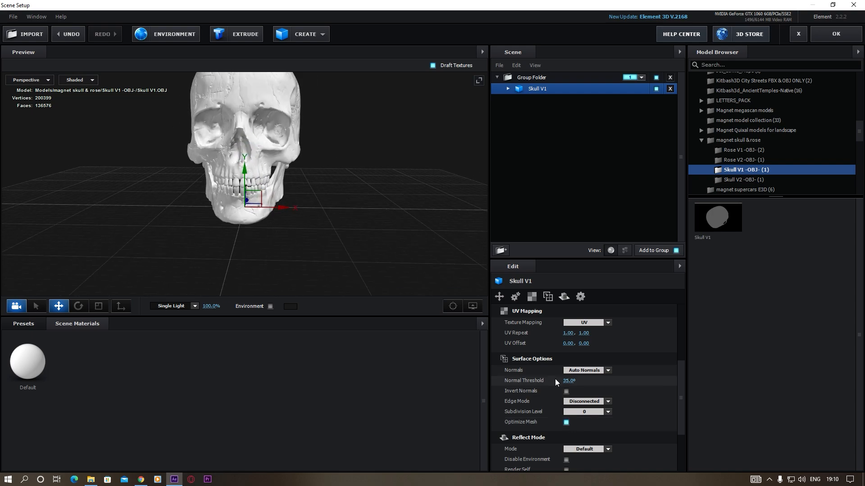
pyautogui.scroll(3, 556, 369)
pyautogui.moveTo(569, 333); pyautogui.dragTo(554, 344)
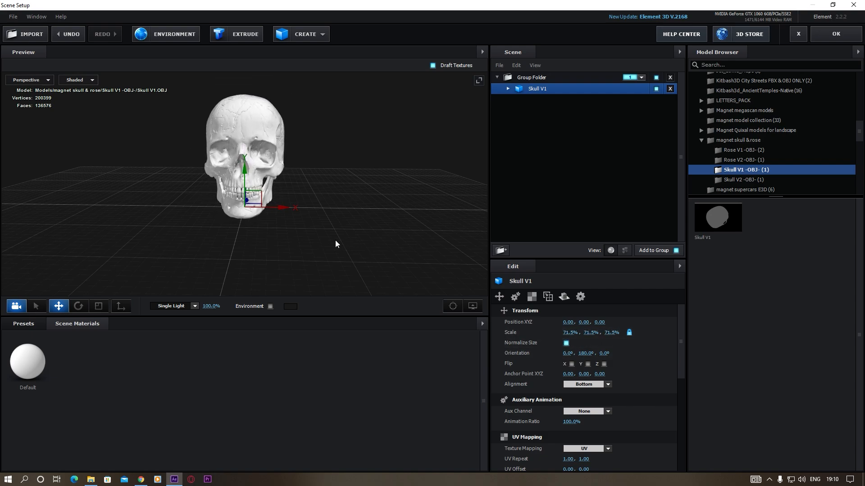
pyautogui.moveTo(338, 242); pyautogui.dragTo(343, 245)
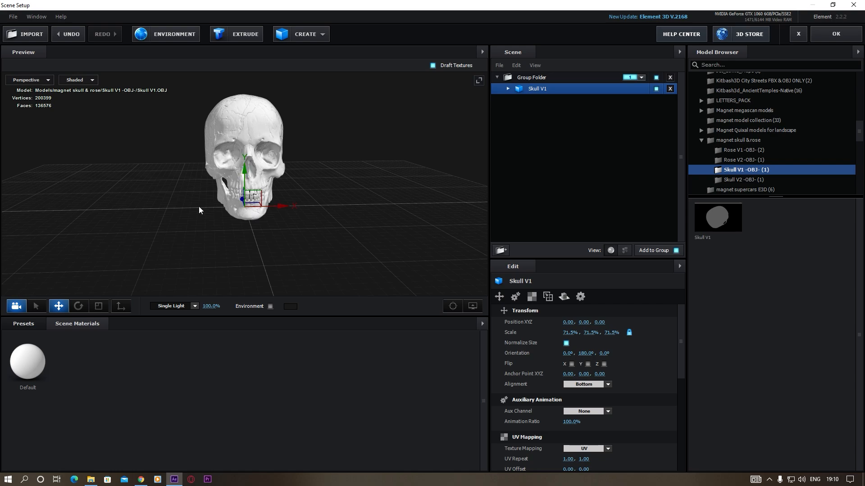
# Apply the metal_black_chips material from the Pro_Shaders_2 Metal presets to the skull model
pyautogui.click(10, 323)
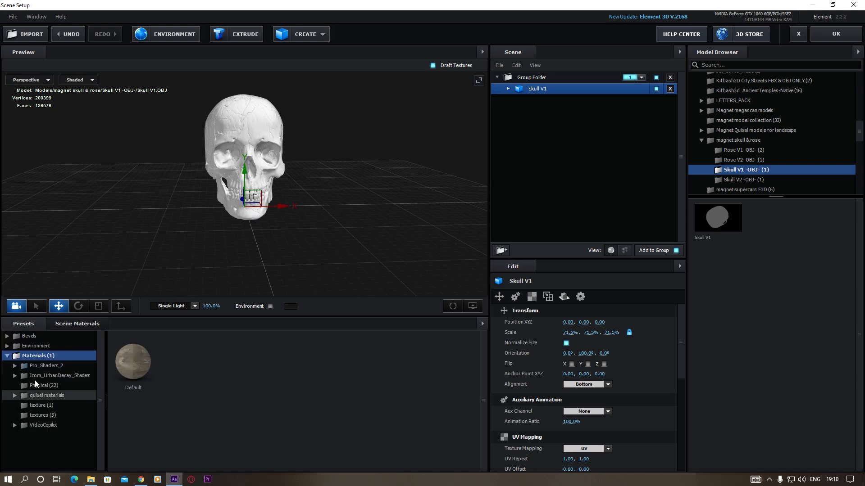
pyautogui.doubleClick(43, 364)
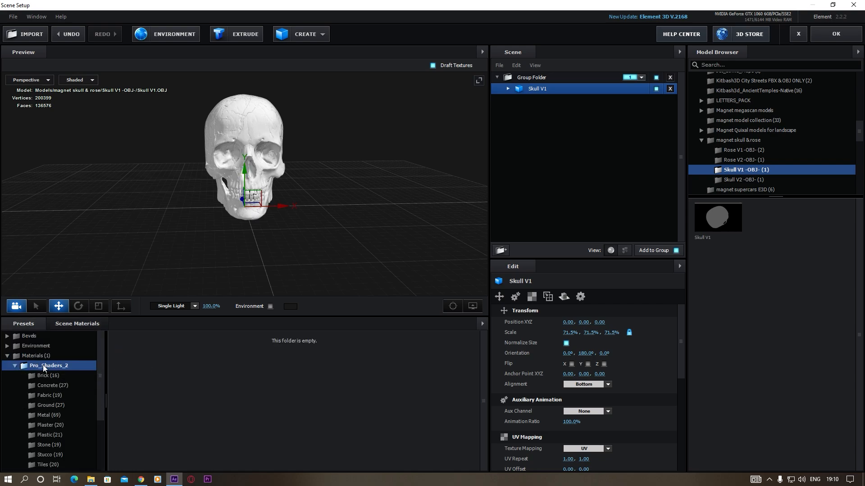
pyautogui.click(49, 414)
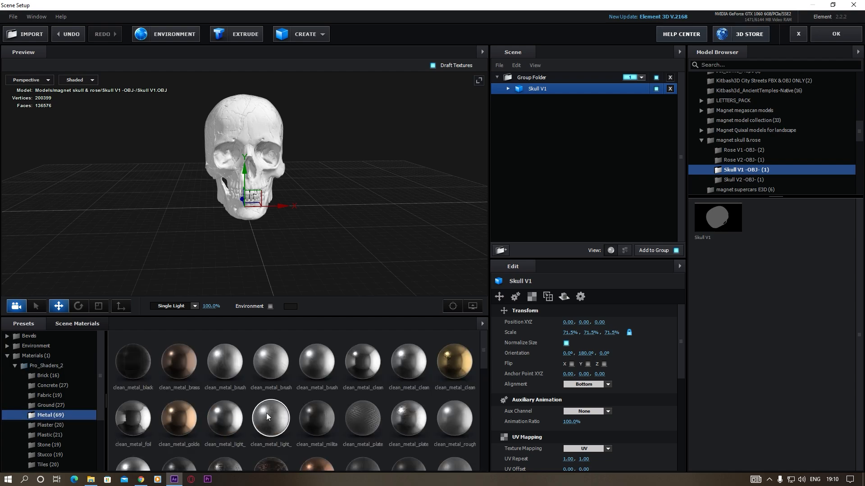
pyautogui.scroll(-2, 225, 414)
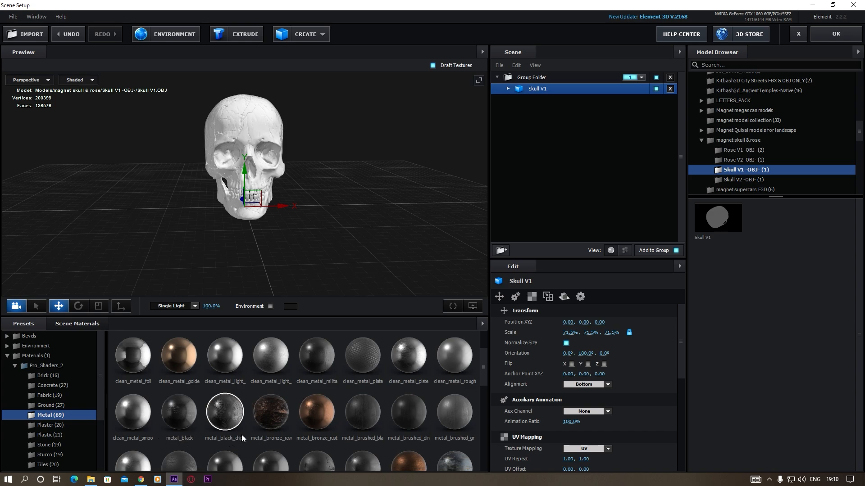
pyautogui.moveTo(225, 420); pyautogui.dragTo(270, 196)
pyautogui.scroll(5, 249, 137)
pyautogui.scroll(3, 271, 140)
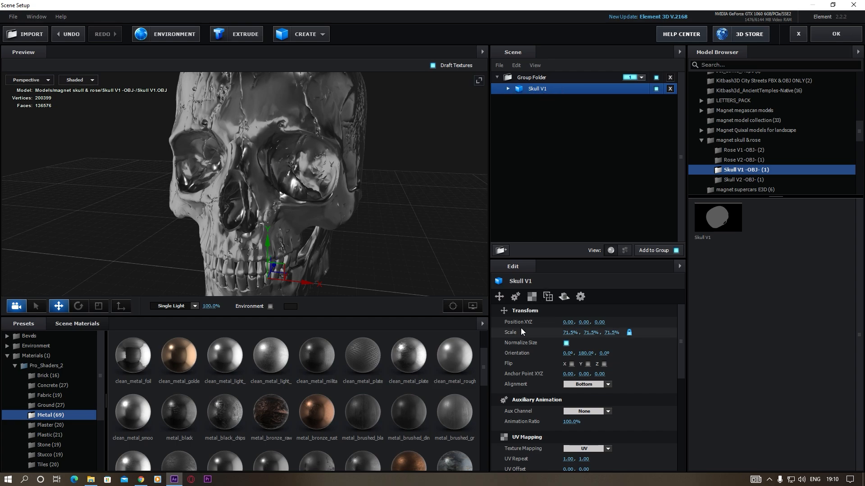
# Set the Skull V1 model's texture mapping to Box
pyautogui.click(532, 296)
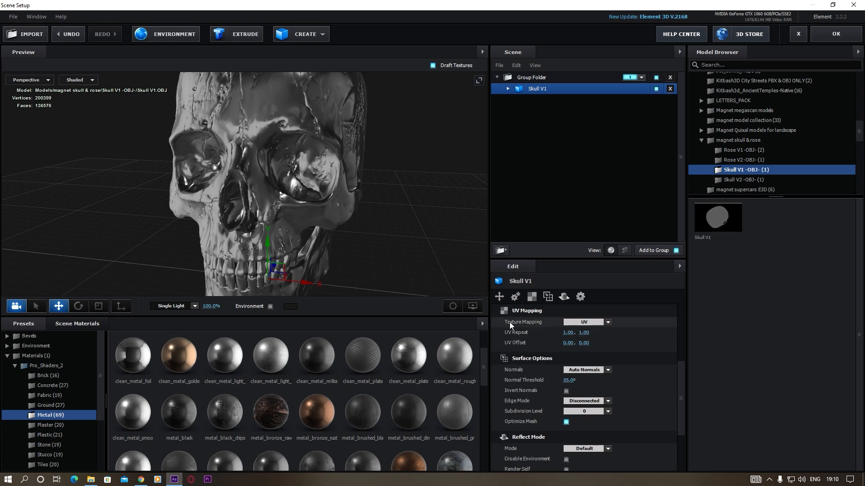
pyautogui.click(608, 322)
pyautogui.click(584, 333)
pyautogui.moveTo(305, 164); pyautogui.dragTo(284, 229)
pyautogui.scroll(5, 302, 178)
pyautogui.scroll(-5, 266, 229)
pyautogui.scroll(-6, 293, 232)
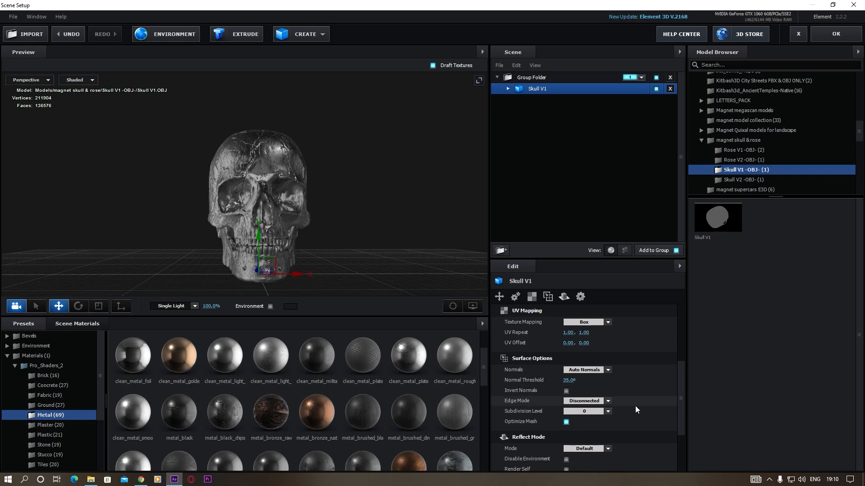
# Raise the Skull V1 model's Normal Threshold to 43.5°
pyautogui.click(571, 381)
pyautogui.click(579, 387)
pyautogui.moveTo(567, 381); pyautogui.dragTo(583, 383)
pyautogui.scroll(-3, 273, 217)
pyautogui.moveTo(274, 216); pyautogui.dragTo(284, 233)
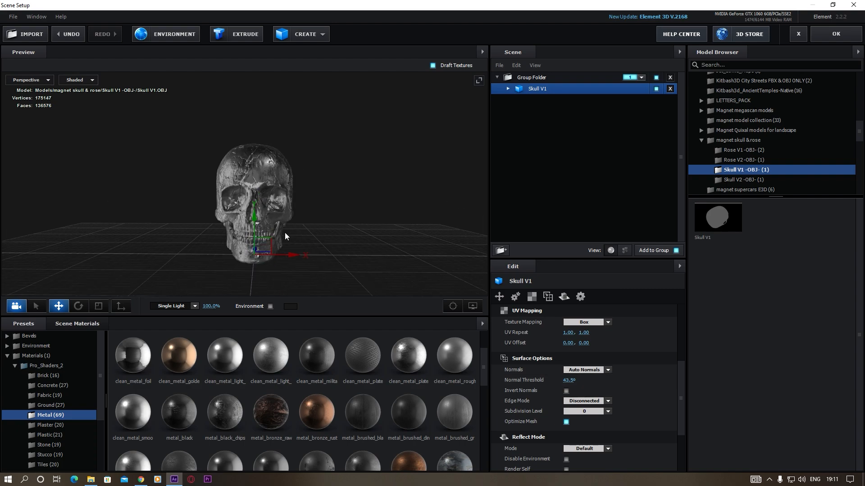
pyautogui.scroll(5, 285, 230)
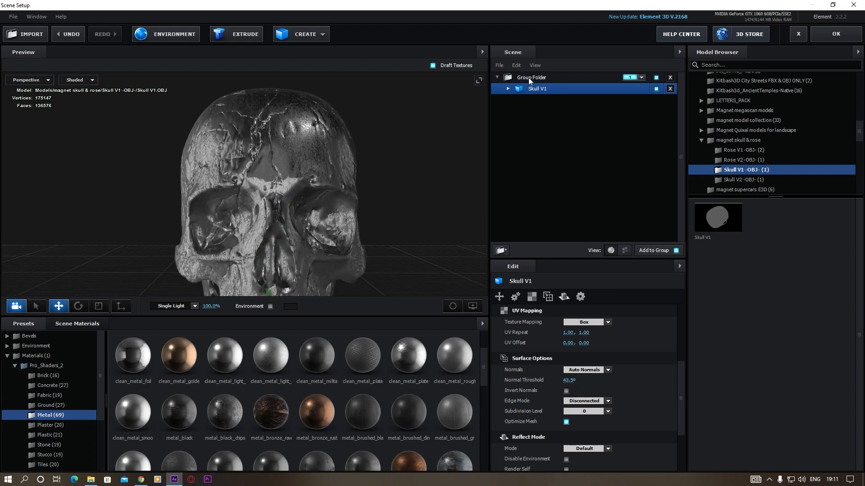
# Load Custom Layer 1 [texture] into the Illumination channel of the skull's metal_black_chips material
pyautogui.click(508, 88)
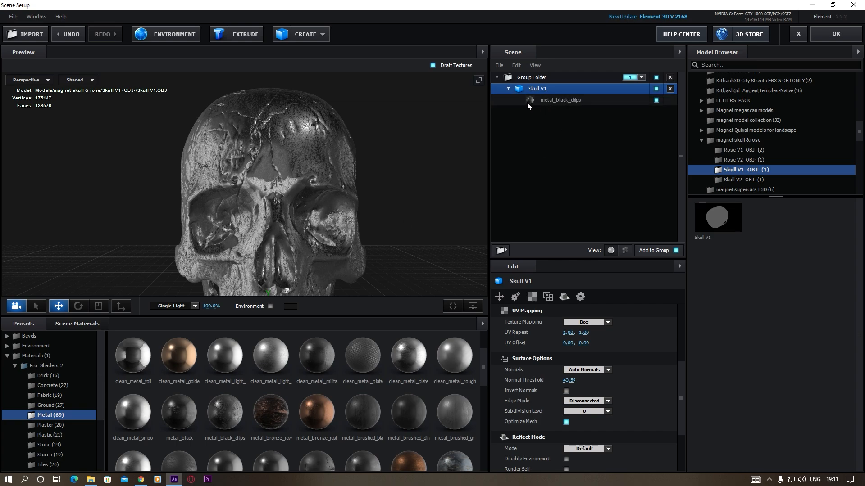
pyautogui.click(561, 100)
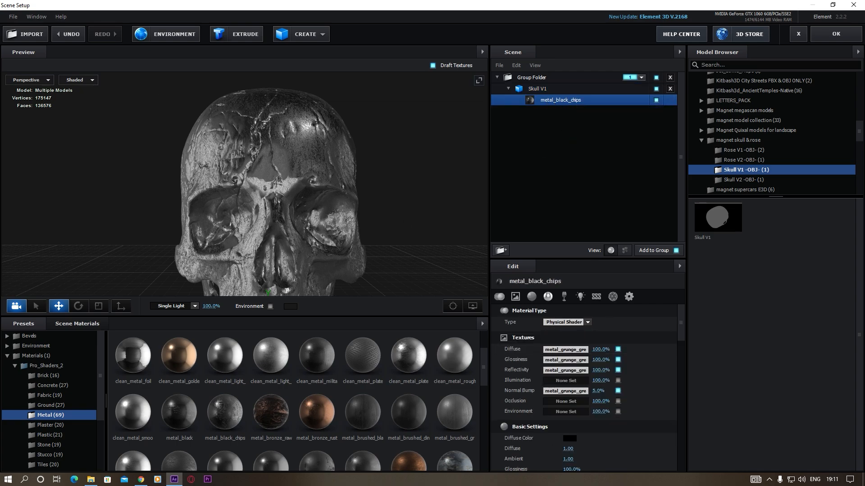
pyautogui.click(563, 381)
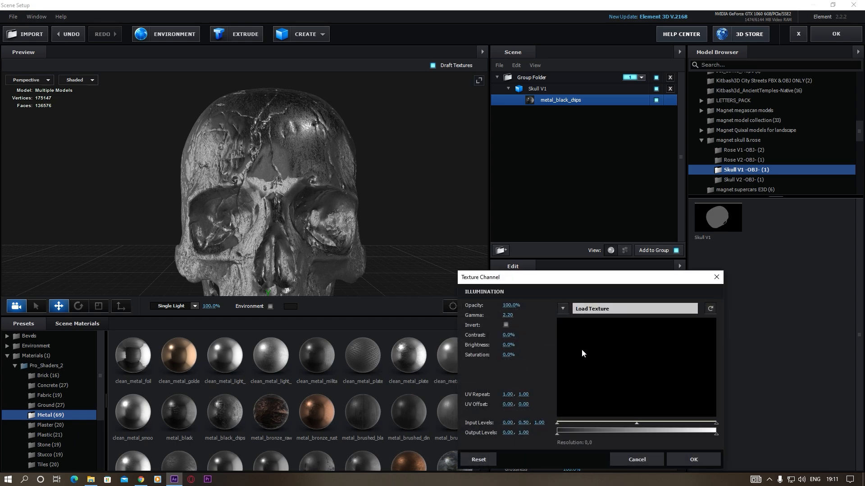
pyautogui.click(563, 309)
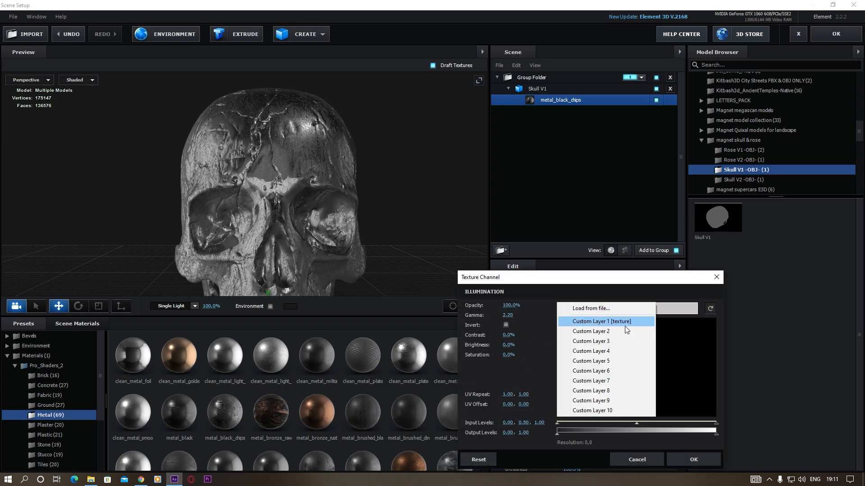
pyautogui.click(608, 321)
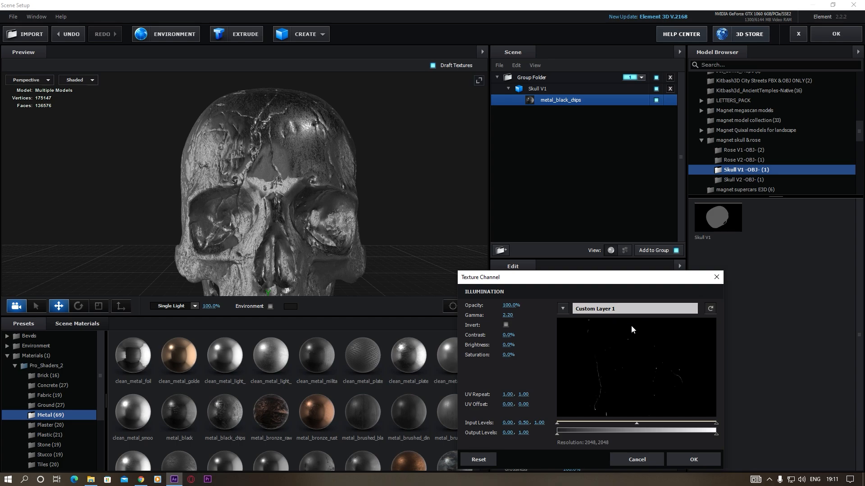
pyautogui.click(689, 458)
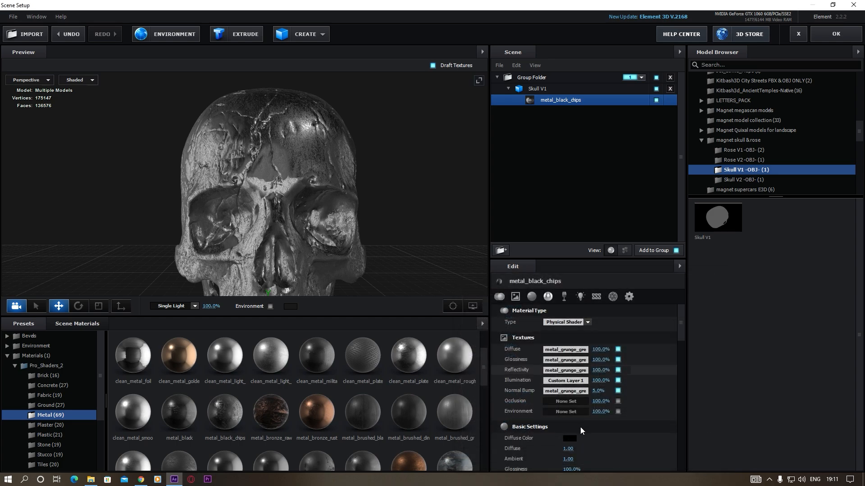
# Set the metal_black_chips material's illumination intensity to 150% and inspect the effect on the skull
pyautogui.click(579, 299)
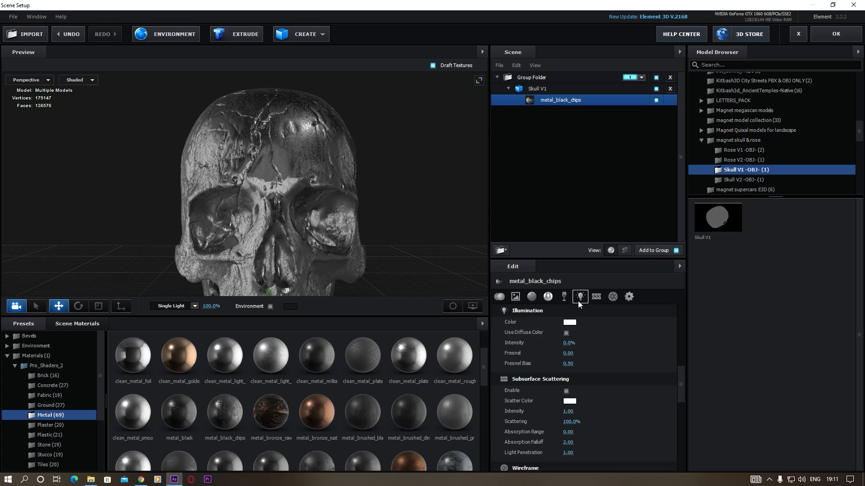
pyautogui.click(568, 343)
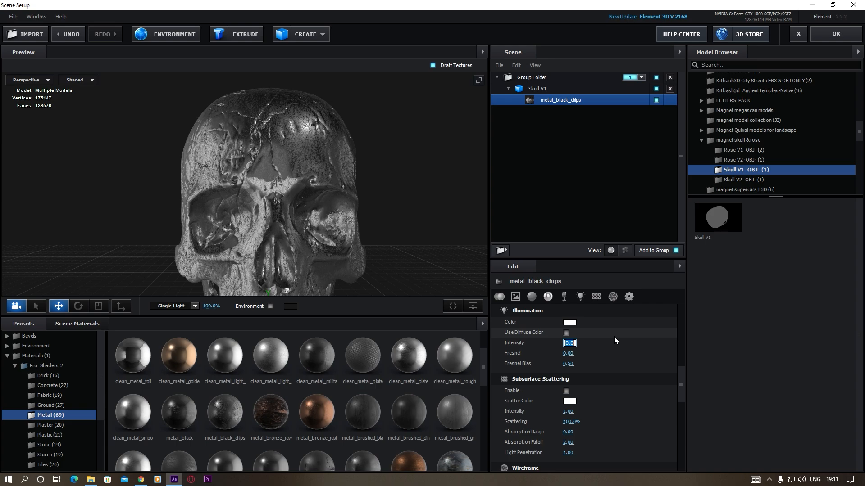
pyautogui.write('15')
pyautogui.press('Return')
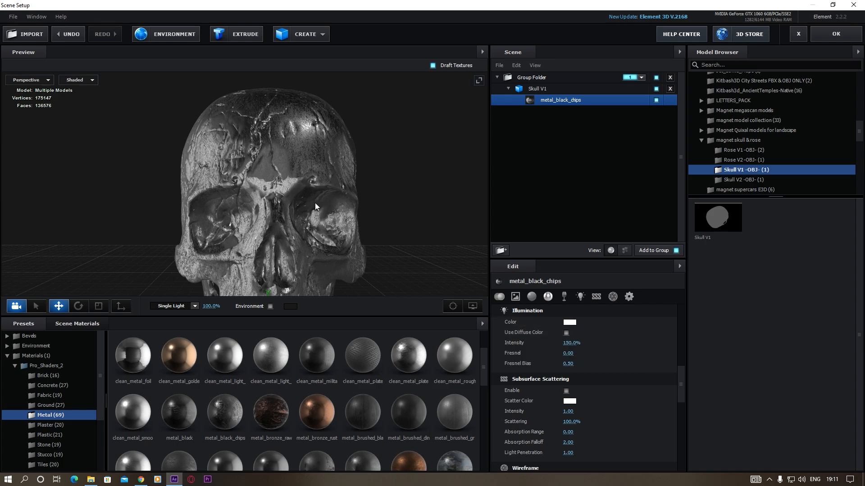
pyautogui.moveTo(315, 202); pyautogui.dragTo(274, 204)
pyautogui.scroll(5, 275, 203)
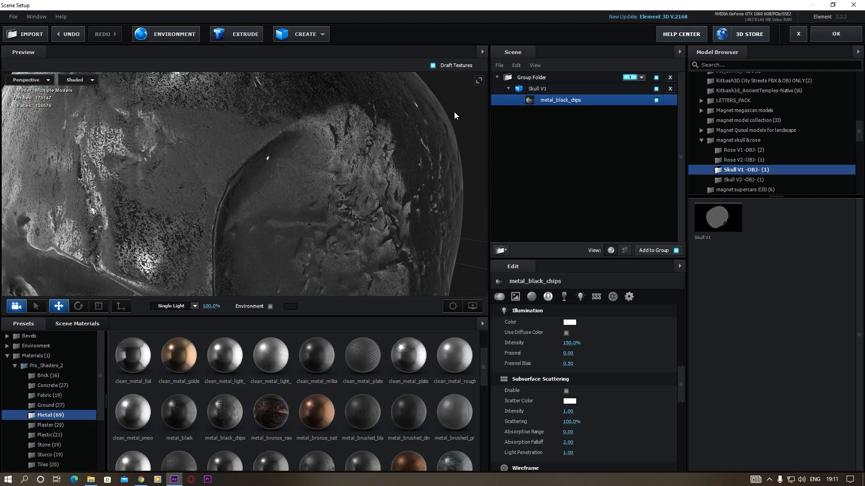
pyautogui.scroll(-5, 276, 188)
pyautogui.moveTo(248, 211); pyautogui.dragTo(272, 218)
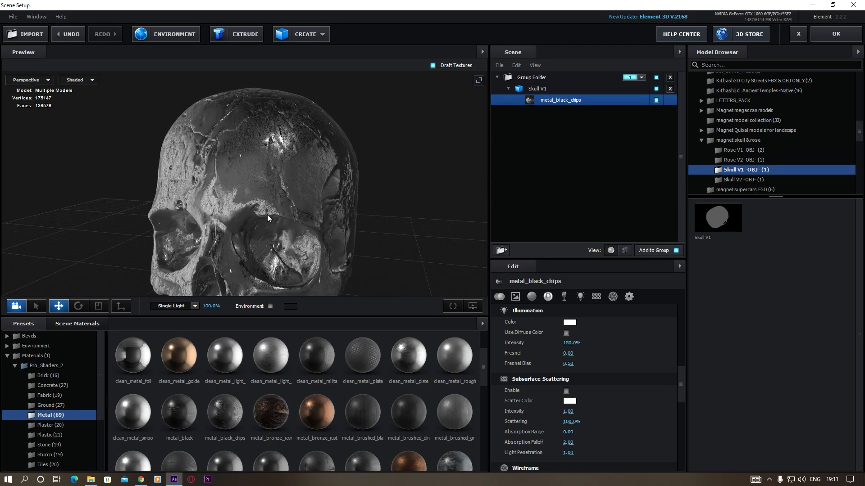
pyautogui.scroll(-3, 273, 201)
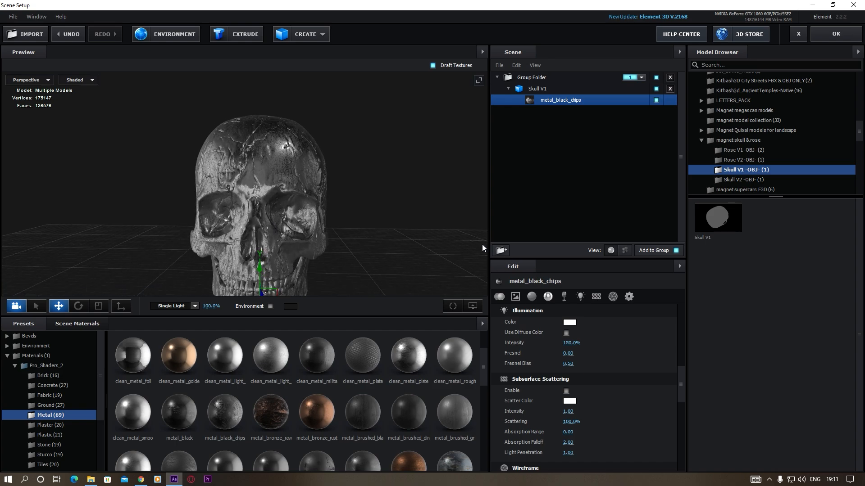
pyautogui.scroll(-3, 290, 239)
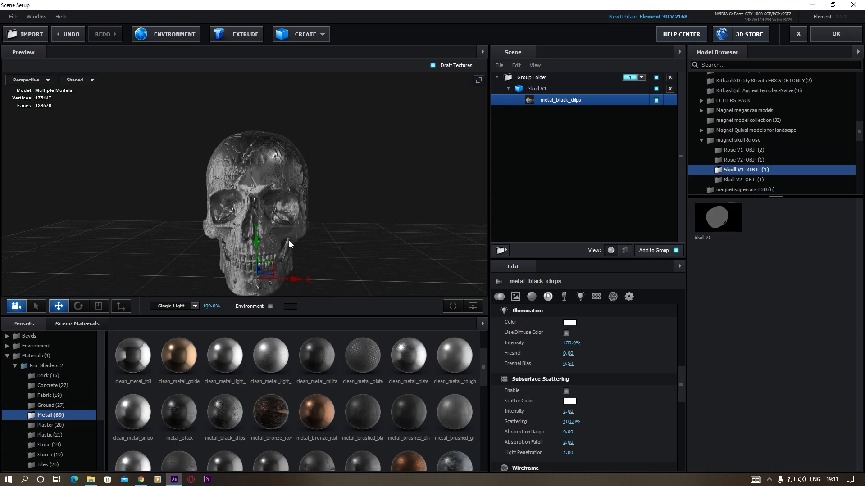
pyautogui.moveTo(288, 240); pyautogui.dragTo(283, 218)
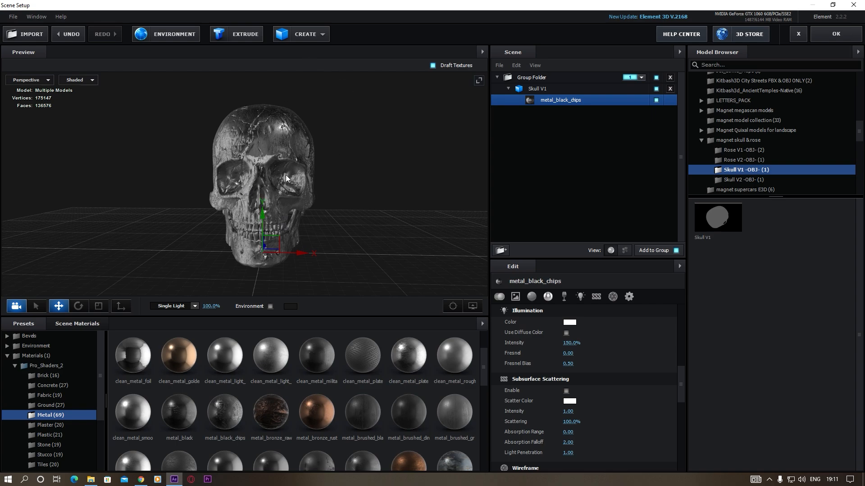
# Create a tube primitive and rotate it to 270° around the X axis
pyautogui.click(318, 33)
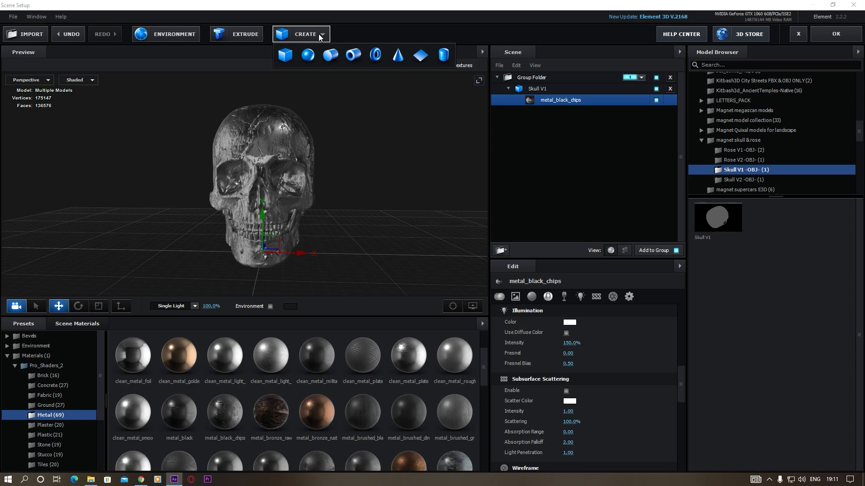
pyautogui.click(354, 54)
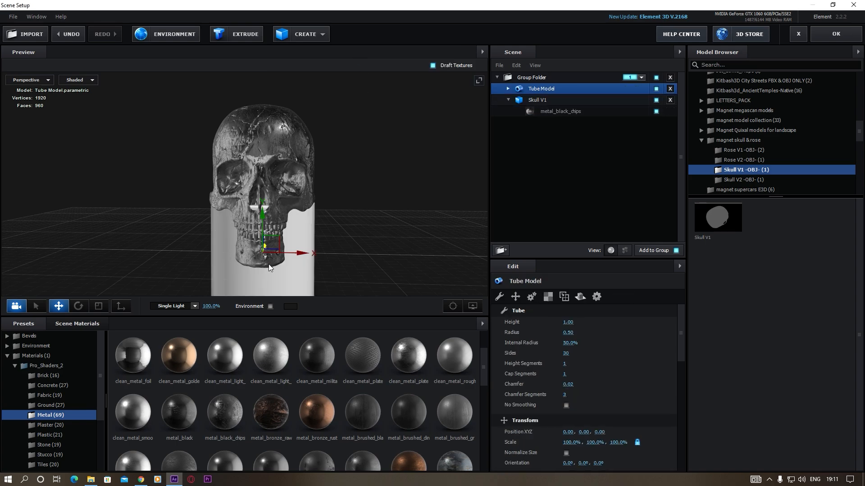
pyautogui.click(77, 306)
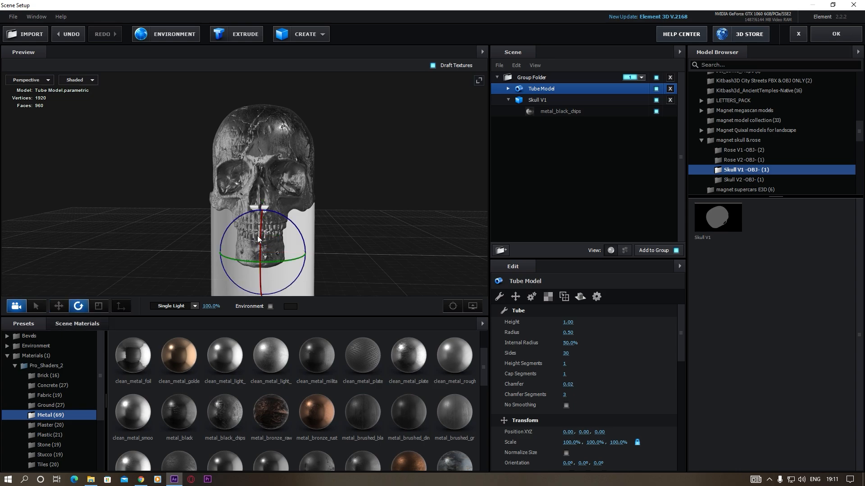
pyautogui.moveTo(264, 224); pyautogui.dragTo(362, 272)
pyautogui.moveTo(351, 275); pyautogui.dragTo(4, 299)
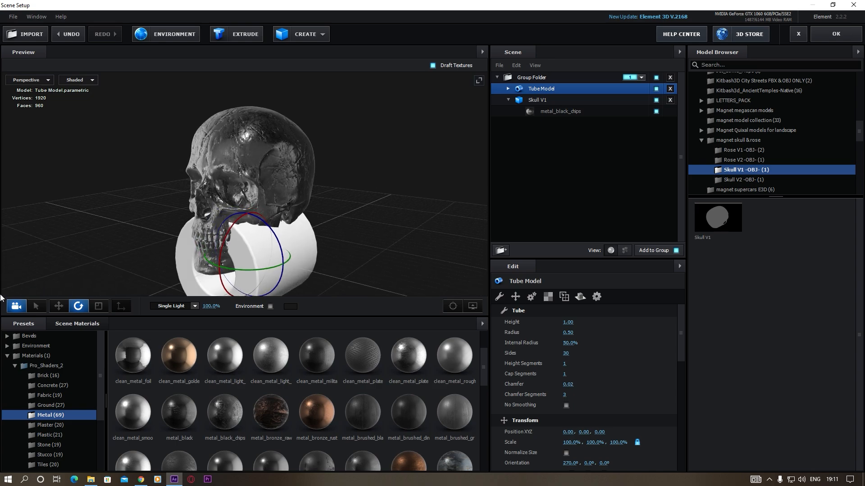
# Move the tube beside the skull at position 0.89, 0.74, 0.00 and reduce its height to 0.28
pyautogui.click(58, 306)
pyautogui.moveTo(250, 213); pyautogui.dragTo(251, 135)
pyautogui.moveTo(287, 248); pyautogui.dragTo(322, 244)
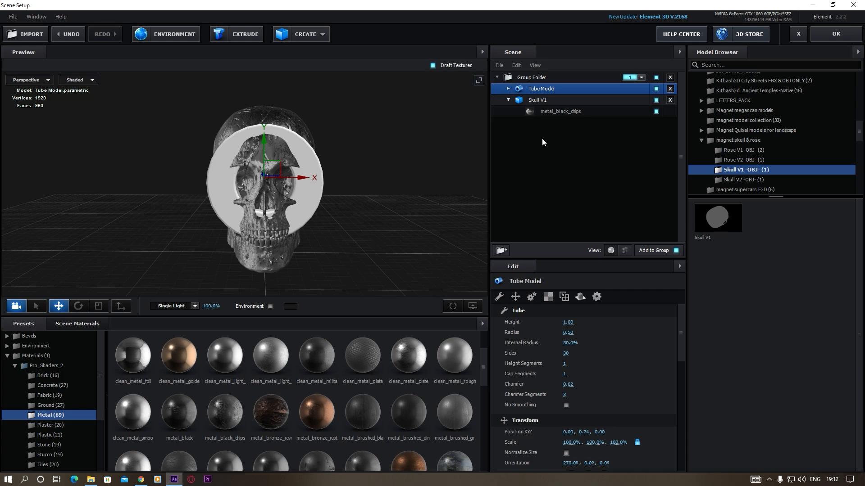
pyautogui.moveTo(564, 322); pyautogui.dragTo(543, 328)
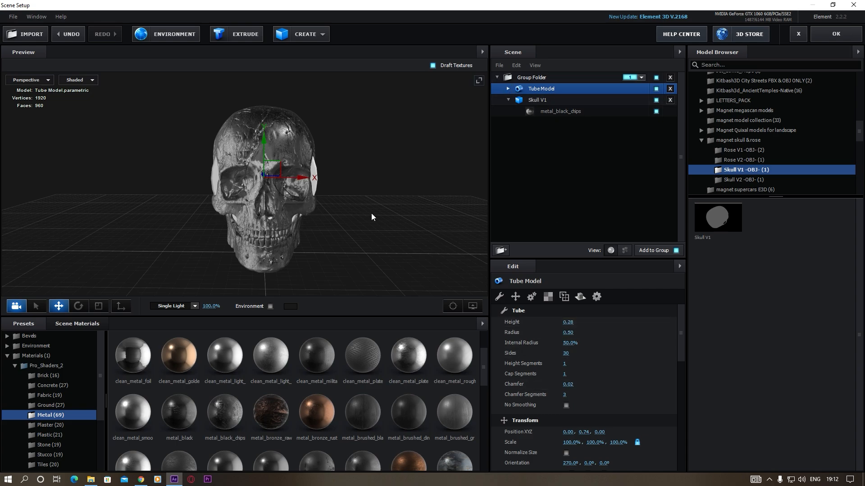
pyautogui.moveTo(299, 177); pyautogui.dragTo(395, 192)
pyautogui.moveTo(428, 241); pyautogui.dragTo(392, 258)
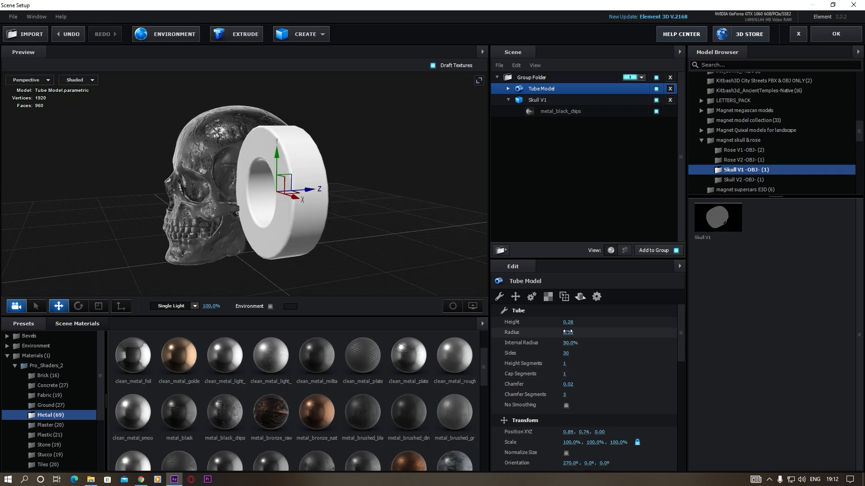
# Shape the tube into a thin ring with height 0.05, radius 0.12, internal radius 82% and chamfer 0.00
pyautogui.moveTo(568, 332)
pyautogui.mouseDown()
pyautogui.moveTo(559, 339)
pyautogui.moveTo(564, 326)
pyautogui.mouseUp()
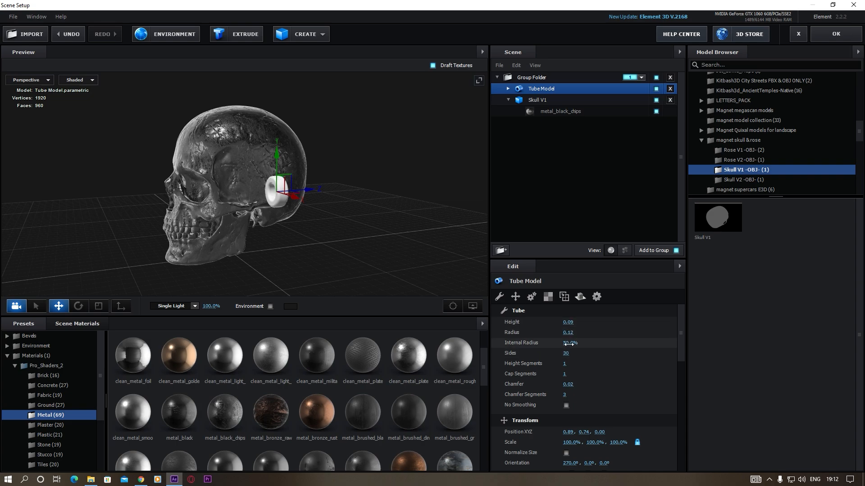
pyautogui.moveTo(569, 343); pyautogui.dragTo(583, 345)
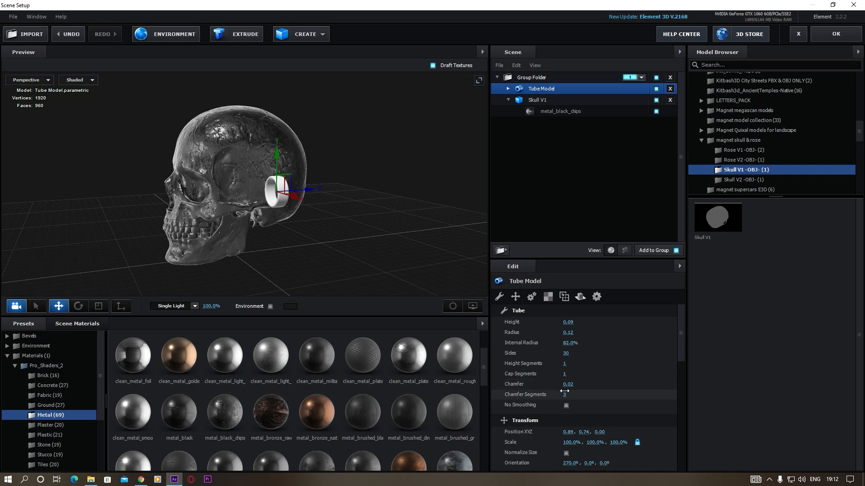
pyautogui.moveTo(566, 385); pyautogui.dragTo(566, 386)
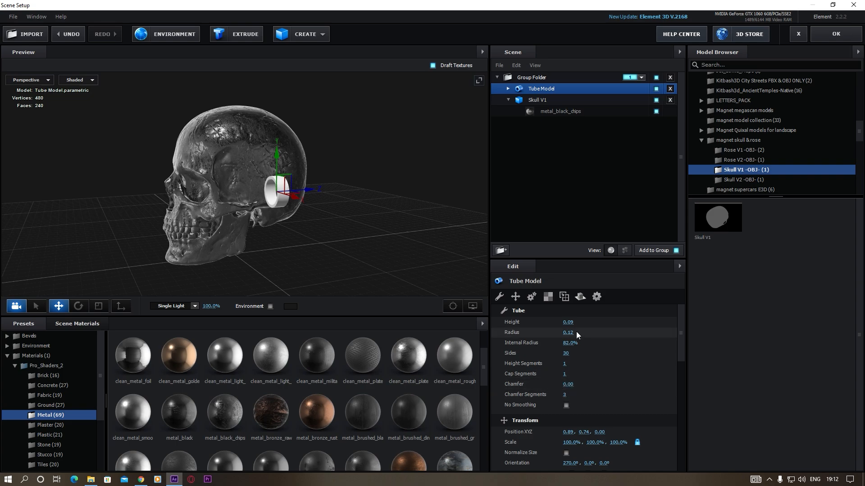
pyautogui.moveTo(569, 321); pyautogui.dragTo(556, 322)
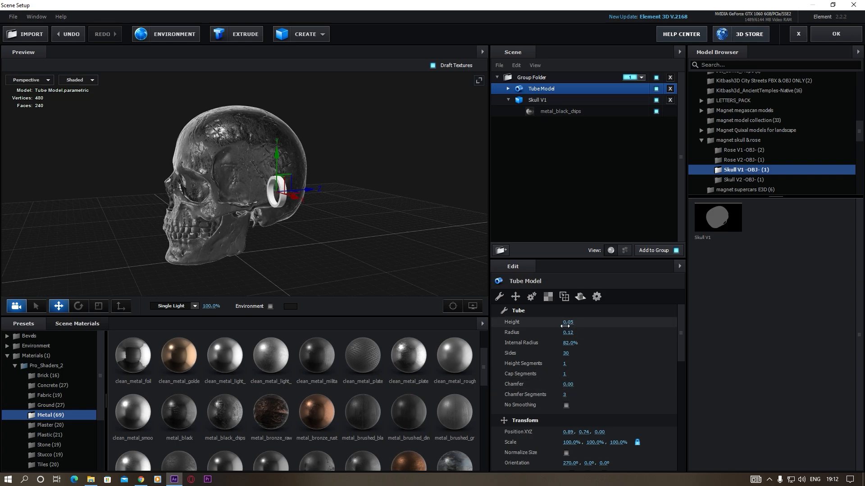
# Place the ring at the skull's eye socket, position 0.22, 0.74, -0.46, and reduce its radius to 0.08
pyautogui.moveTo(255, 231); pyautogui.dragTo(285, 231)
pyautogui.moveTo(391, 191); pyautogui.dragTo(300, 189)
pyautogui.moveTo(378, 202); pyautogui.dragTo(208, 229)
pyautogui.scroll(5, 306, 211)
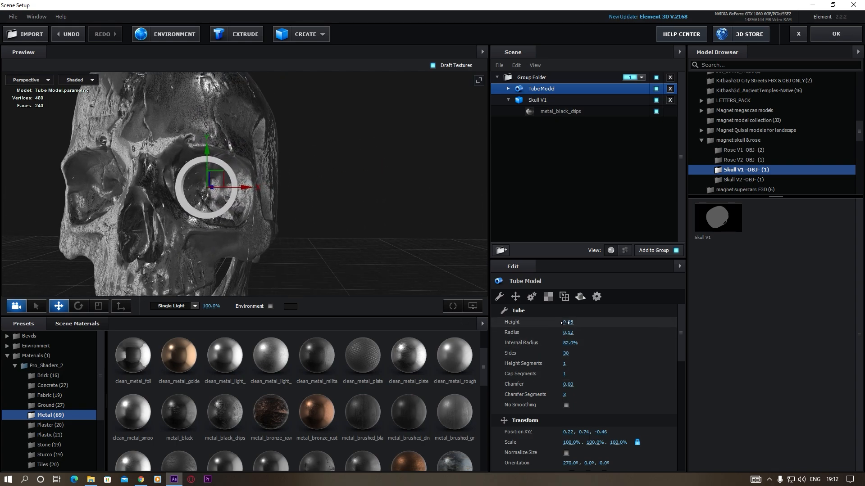
pyautogui.moveTo(568, 332); pyautogui.dragTo(565, 337)
pyautogui.moveTo(239, 246); pyautogui.dragTo(215, 253)
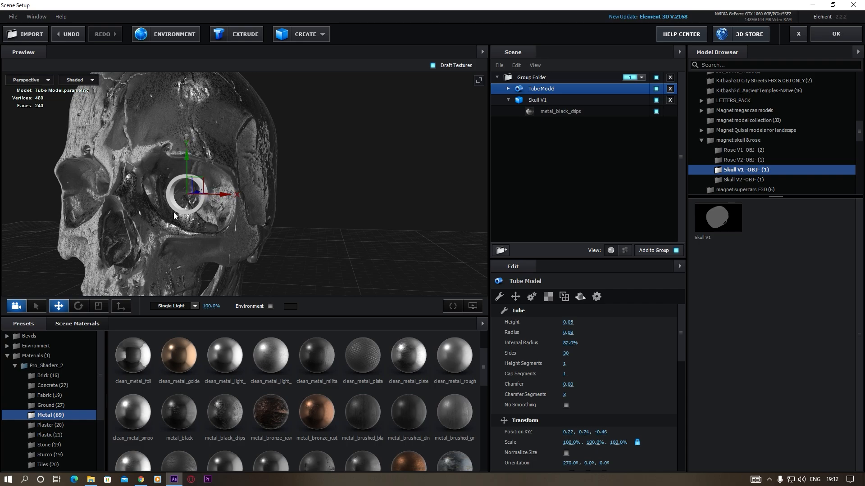
# Apply the Bright_Light material from the Physical presets to the ring in the skull's eye socket
pyautogui.moveTo(201, 247); pyautogui.dragTo(227, 242)
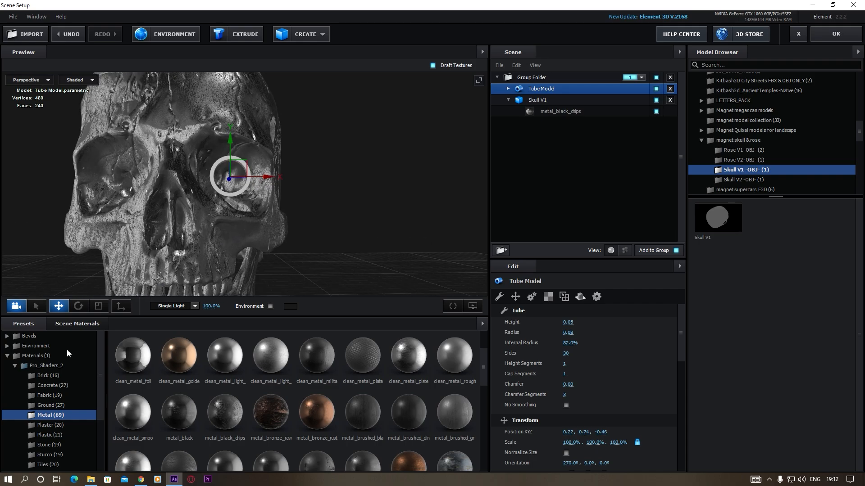
pyautogui.click(8, 355)
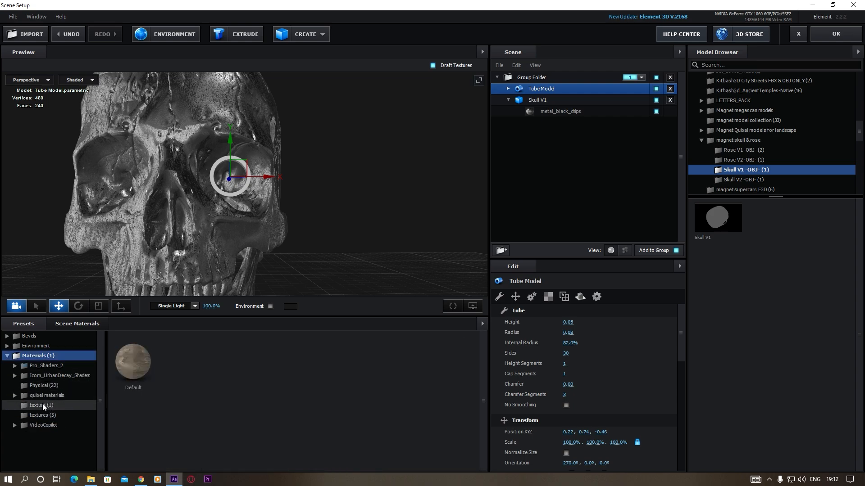
pyautogui.click(42, 385)
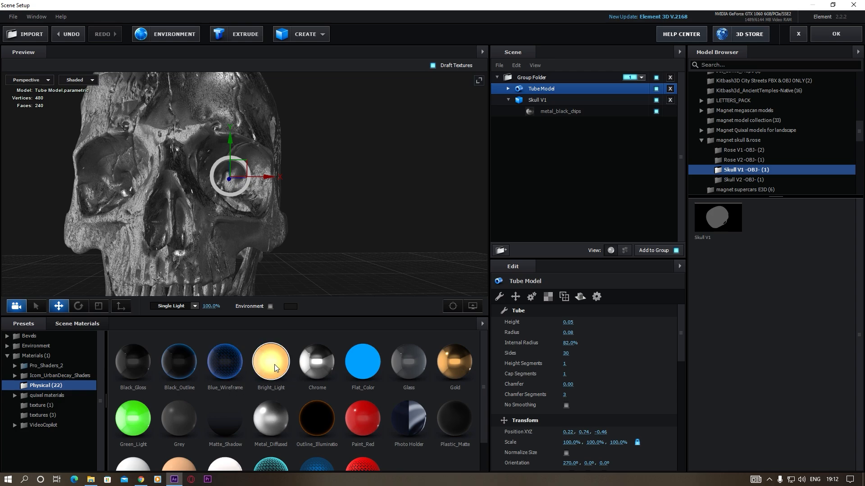
pyautogui.moveTo(274, 363); pyautogui.dragTo(249, 178)
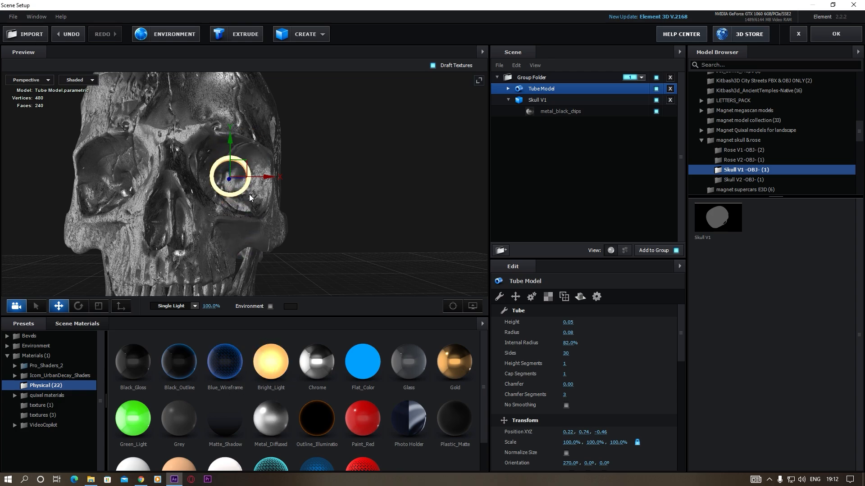
pyautogui.moveTo(206, 220); pyautogui.dragTo(275, 225)
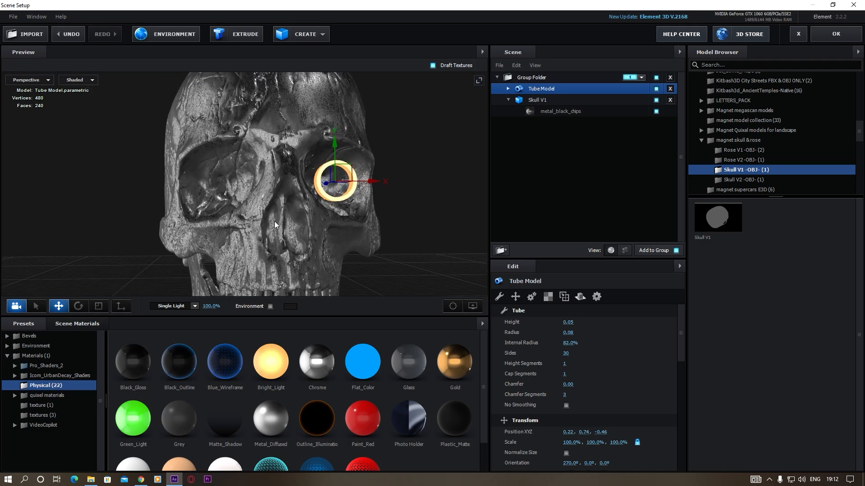
# Duplicate the glowing ring and place the copy in the skull's other eye socket at position -0.21, 0.74, -0.46
pyautogui.hotkey('ctrl', 'd')
pyautogui.moveTo(374, 182); pyautogui.dragTo(263, 182)
pyautogui.moveTo(293, 226)
pyautogui.mouseDown()
pyautogui.moveTo(275, 228)
pyautogui.moveTo(282, 225)
pyautogui.mouseUp()
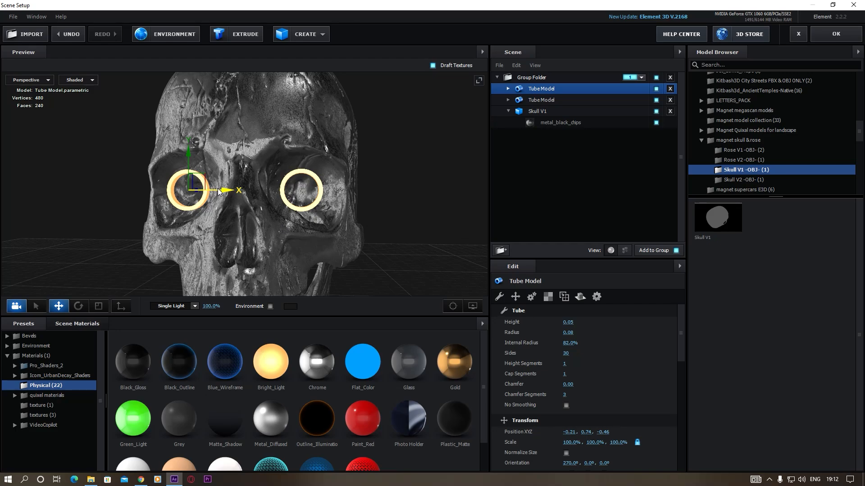
pyautogui.moveTo(229, 190); pyautogui.dragTo(226, 188)
pyautogui.scroll(-5, 291, 215)
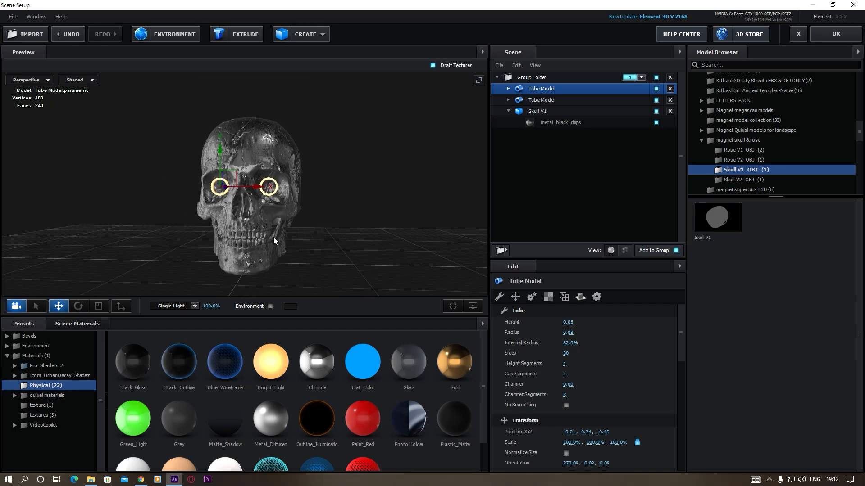
pyautogui.moveTo(274, 238); pyautogui.dragTo(287, 233)
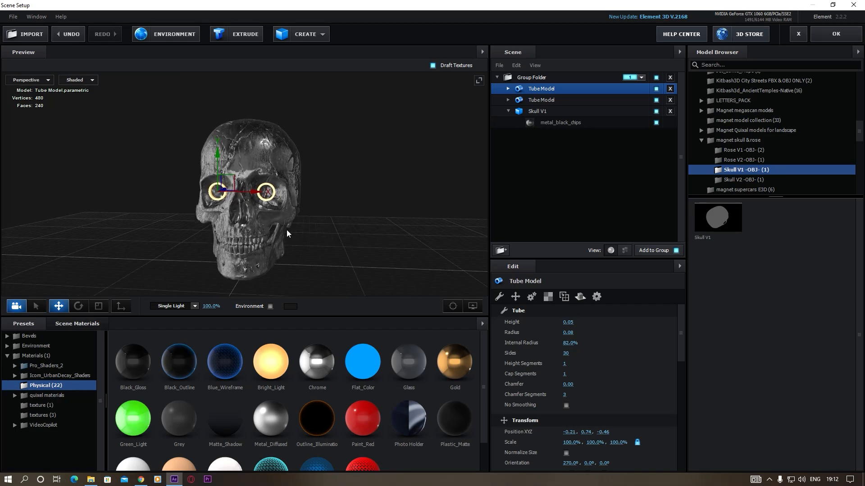
# Group the Skull V1 model and both eye rings together in a new folder
pyautogui.click(507, 112)
pyautogui.click(532, 112)
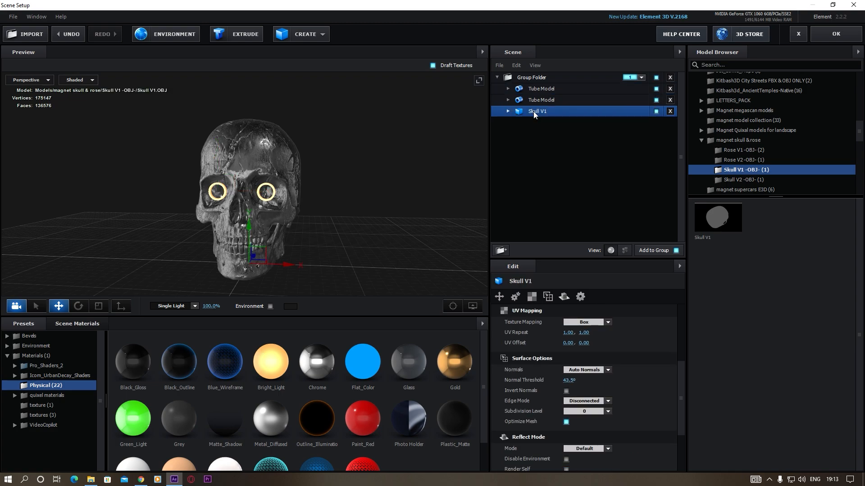
pyautogui.keyDown('ctrl'); pyautogui.click(537, 88); pyautogui.keyUp('ctrl')
pyautogui.keyDown('ctrl'); pyautogui.click(535, 100); pyautogui.keyUp('ctrl')
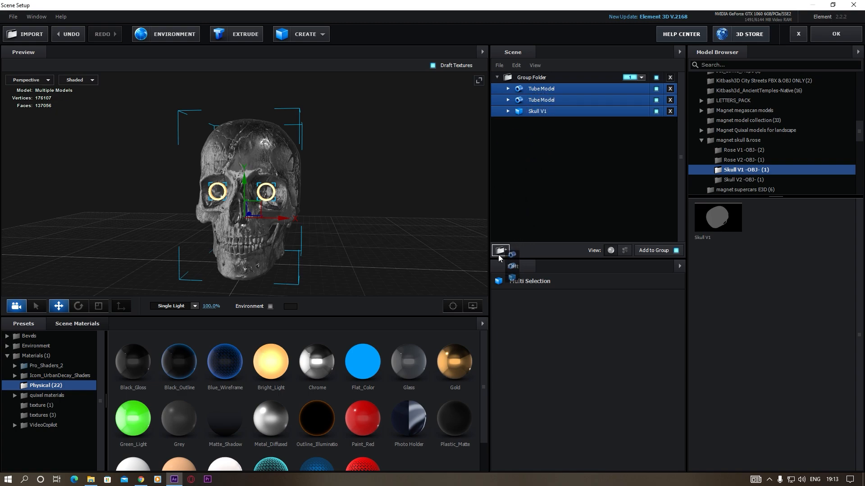
pyautogui.click(500, 250)
pyautogui.click(539, 88)
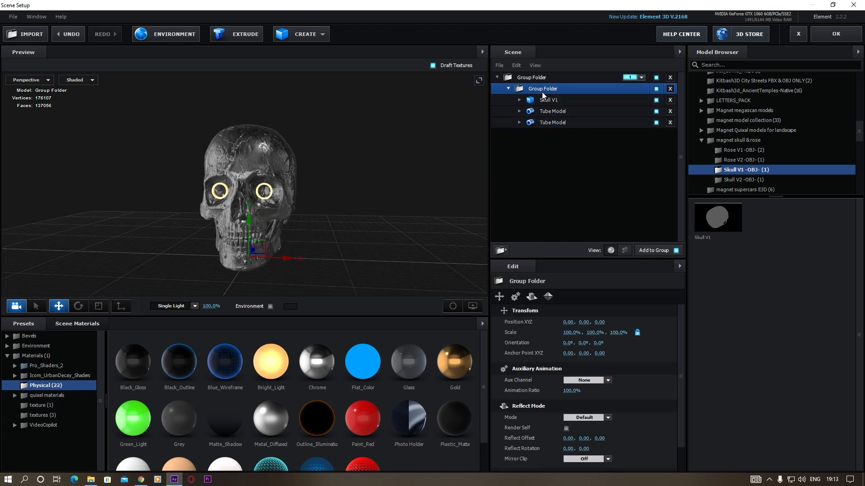
# Duplicate the skull group, scale the copy to 48%, and place it behind the main skull at -2.15, 0.00, 2.93
pyautogui.hotkey('ctrl', 'd')
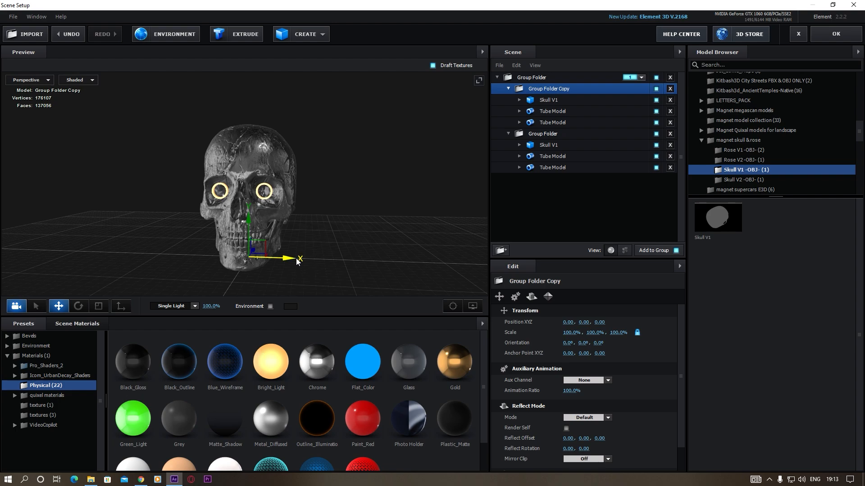
pyautogui.moveTo(296, 258)
pyautogui.mouseDown()
pyautogui.moveTo(121, 242)
pyautogui.moveTo(187, 218)
pyautogui.moveTo(276, 256)
pyautogui.moveTo(250, 279)
pyautogui.moveTo(280, 262)
pyautogui.mouseUp()
pyautogui.moveTo(571, 332); pyautogui.dragTo(337, 255)
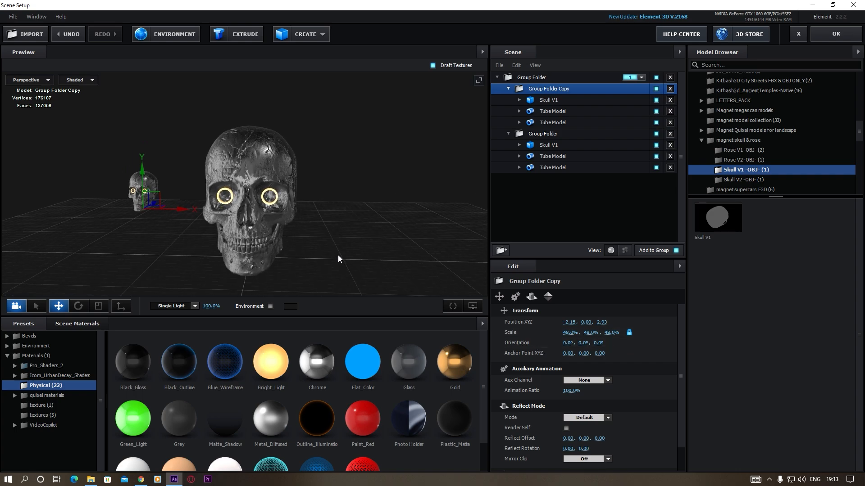
# Duplicate the small skull group and place the copy on the opposite side of the main skull at 1.96, 0.00, 2.93
pyautogui.click(508, 89)
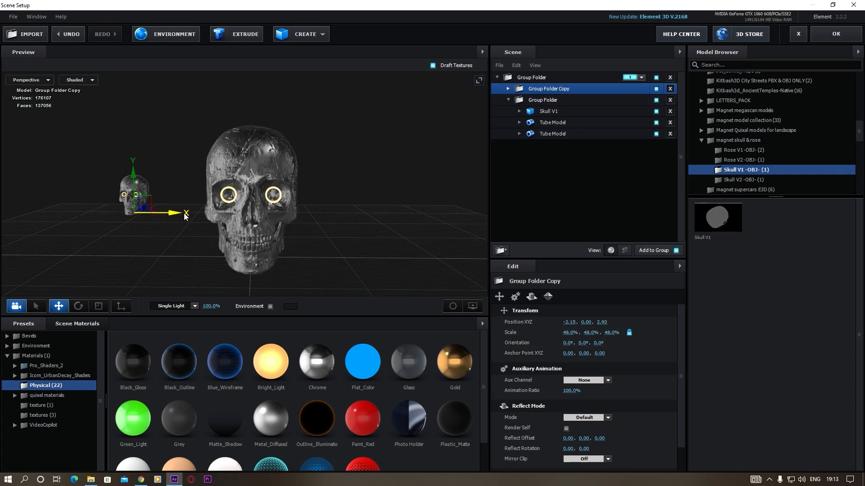
pyautogui.hotkey('ctrl', 'd')
pyautogui.moveTo(185, 217); pyautogui.dragTo(403, 220)
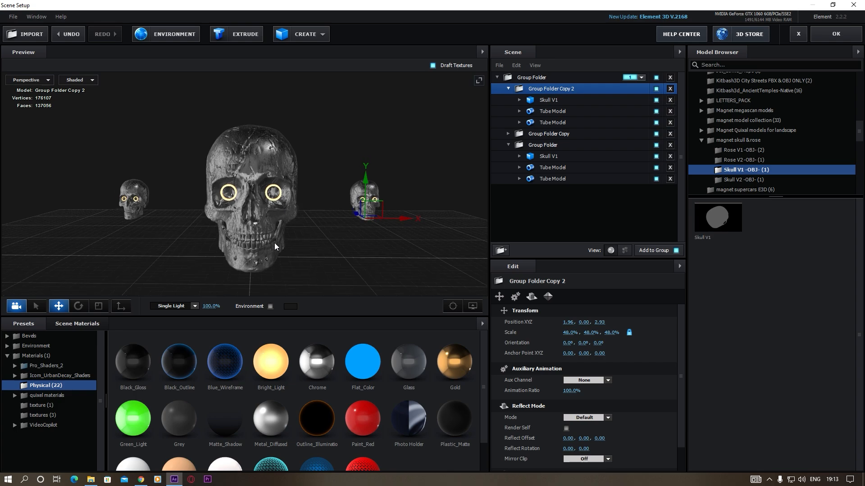
pyautogui.moveTo(275, 244); pyautogui.dragTo(283, 238)
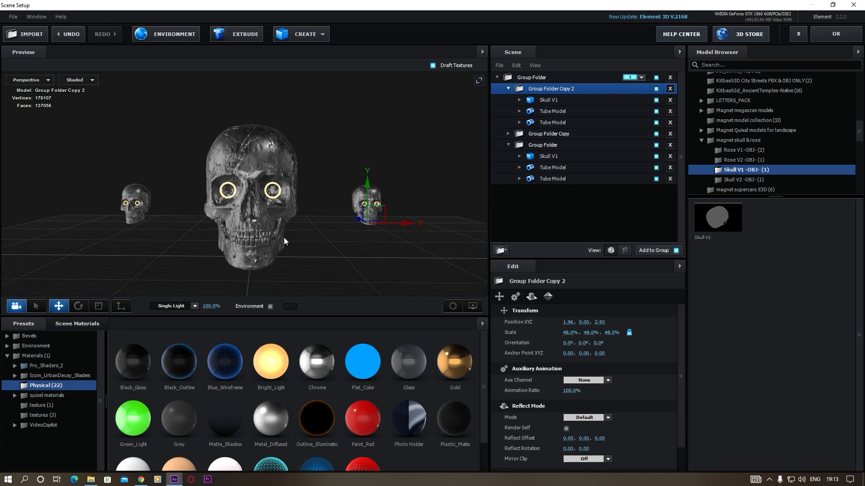
pyautogui.moveTo(408, 224); pyautogui.dragTo(407, 223)
pyautogui.moveTo(321, 266); pyautogui.dragTo(304, 268)
pyautogui.moveTo(427, 193); pyautogui.dragTo(426, 187)
pyautogui.moveTo(325, 233); pyautogui.dragTo(317, 236)
# Raise the first small skull group to Y position 0.10 and the main skull group to Y position 0.13
pyautogui.click(149, 182)
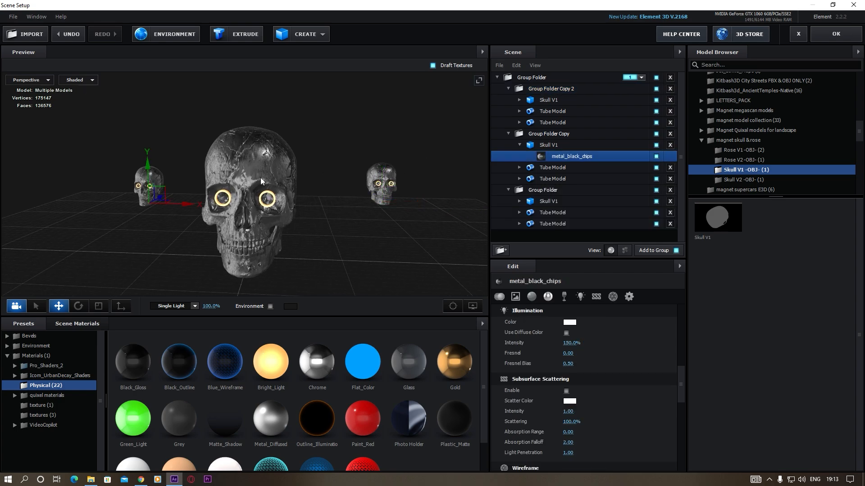
pyautogui.click(553, 137)
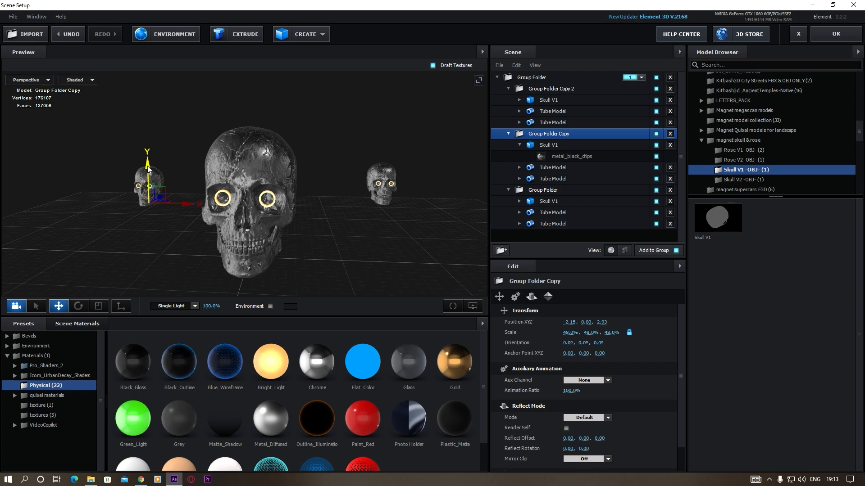
pyautogui.moveTo(148, 169); pyautogui.dragTo(168, 164)
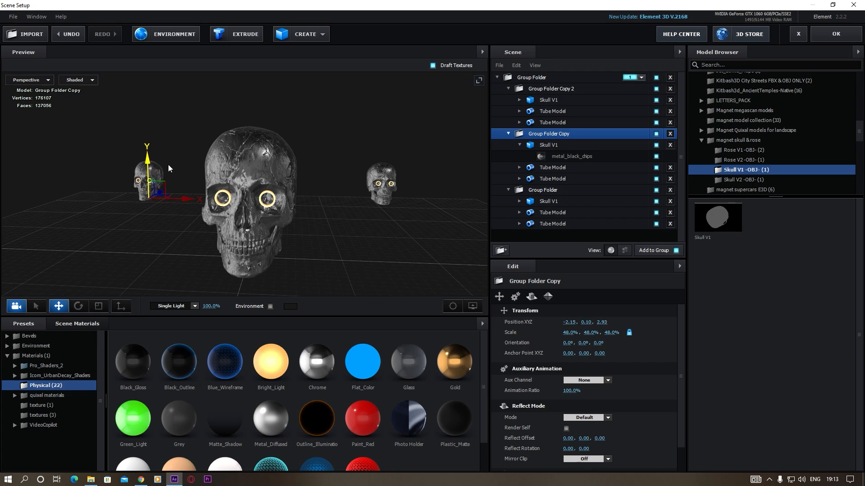
pyautogui.click(246, 166)
pyautogui.click(544, 192)
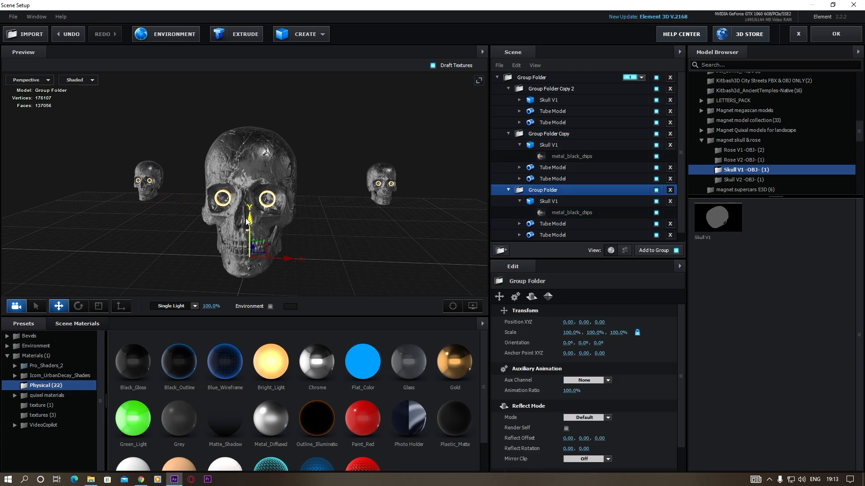
pyautogui.moveTo(250, 220); pyautogui.dragTo(253, 209)
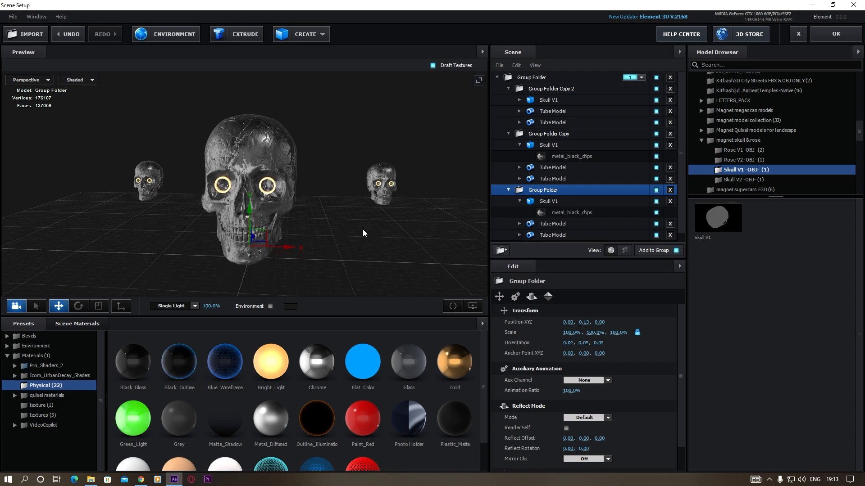
# Add the ocean_0 animated model from the Ocean folder and move it out of the skull group to the main group level
pyautogui.scroll(-3, 363, 229)
pyautogui.moveTo(337, 239); pyautogui.dragTo(319, 250)
pyautogui.scroll(-3, 286, 244)
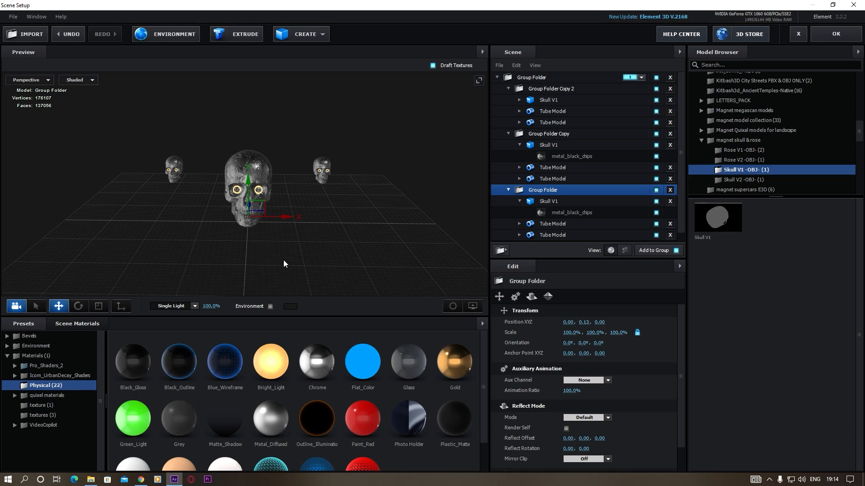
pyautogui.scroll(-5, 788, 135)
pyautogui.click(813, 89)
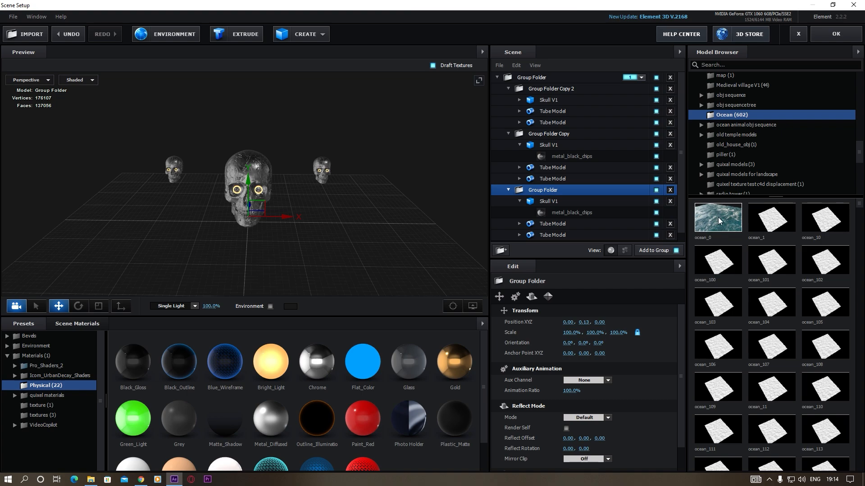
pyautogui.click(718, 218)
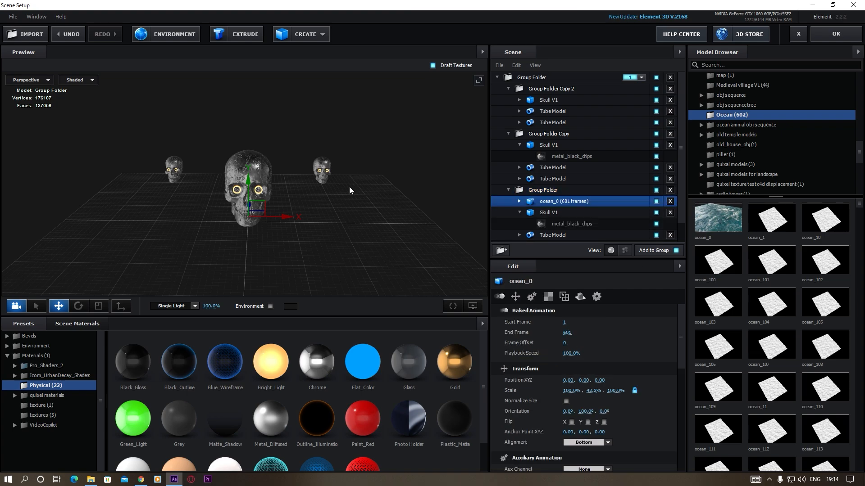
pyautogui.scroll(-2, 559, 162)
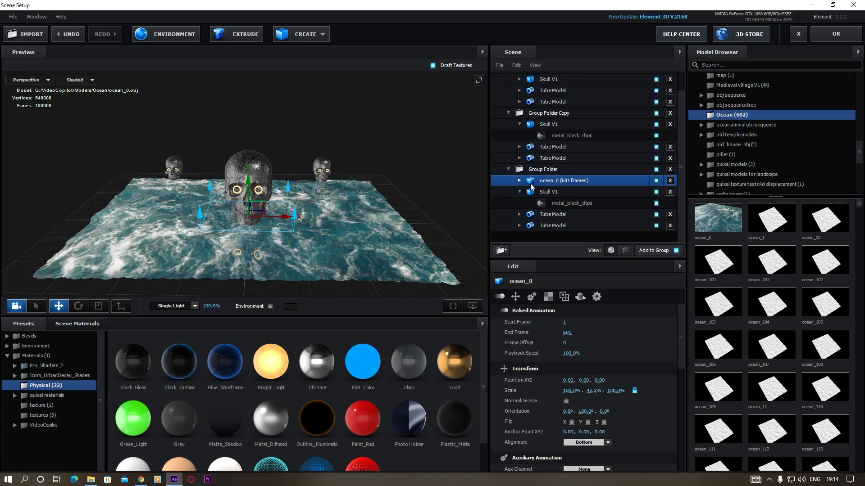
pyautogui.moveTo(550, 179); pyautogui.dragTo(539, 237)
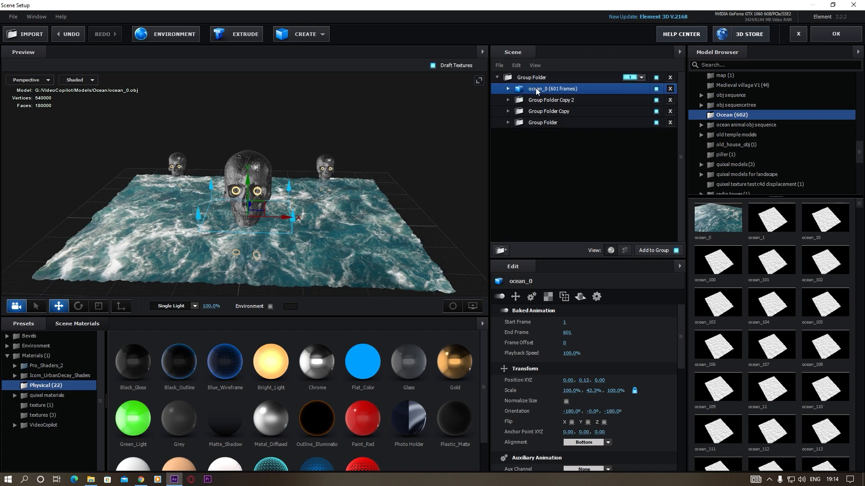
# Turn on Optimize Mesh for the ocean model and enlarge its scale to 138.5%, 58.6%, 138.5%
pyautogui.scroll(-5, 535, 384)
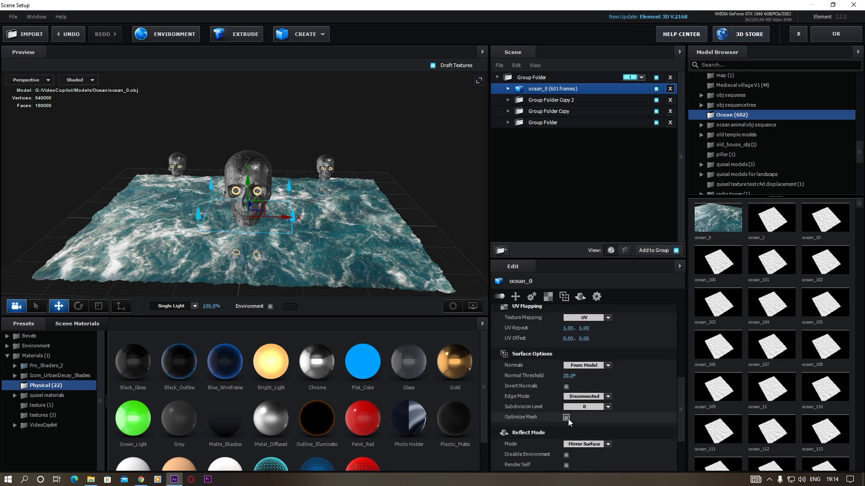
pyautogui.click(567, 418)
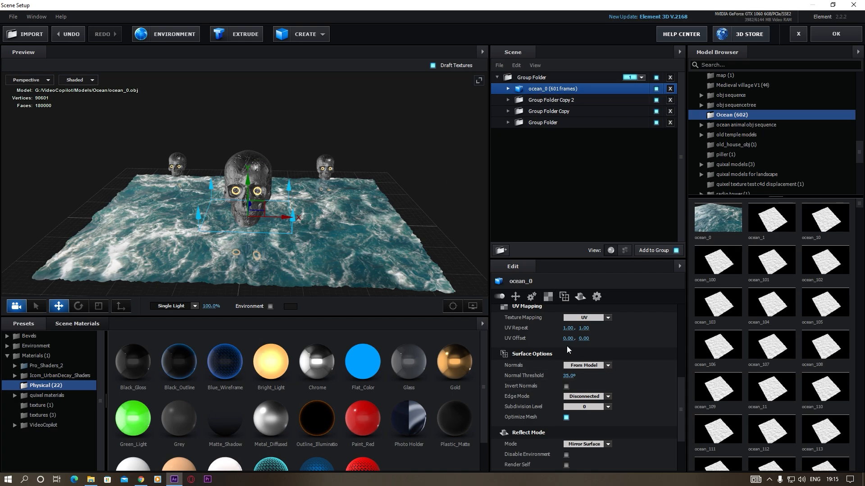
pyautogui.scroll(5, 558, 356)
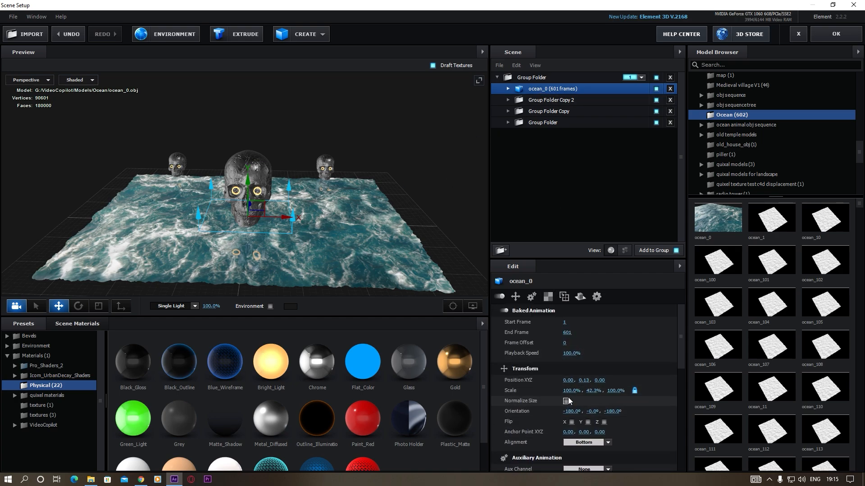
pyautogui.moveTo(571, 390); pyautogui.dragTo(599, 392)
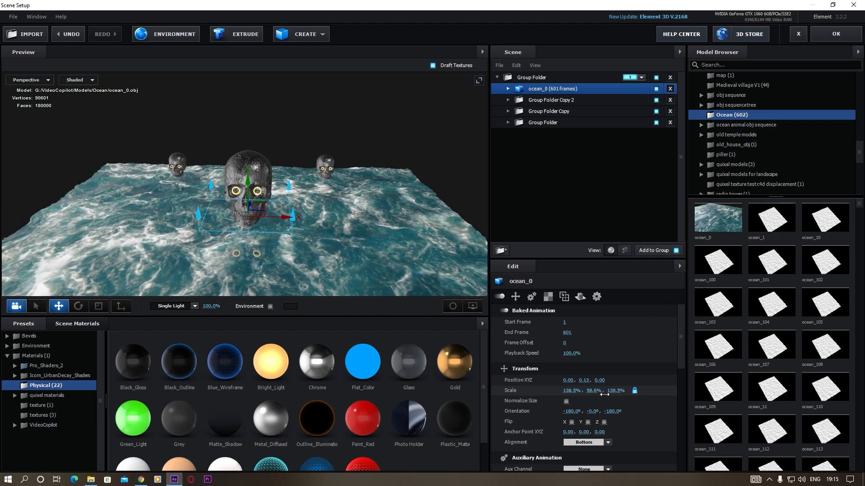
pyautogui.moveTo(347, 243); pyautogui.dragTo(335, 229)
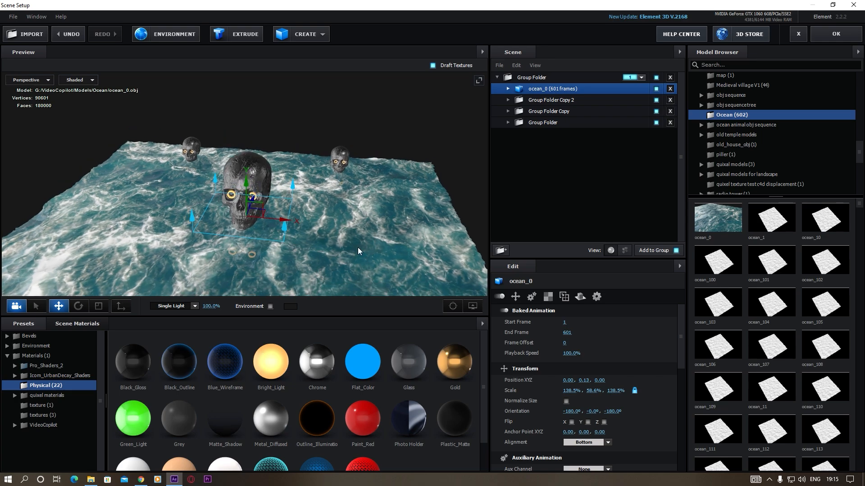
# Apply the blue_glass material from the Pro_Shaders_2 Translucent presets to the ocean surface
pyautogui.doubleClick(39, 366)
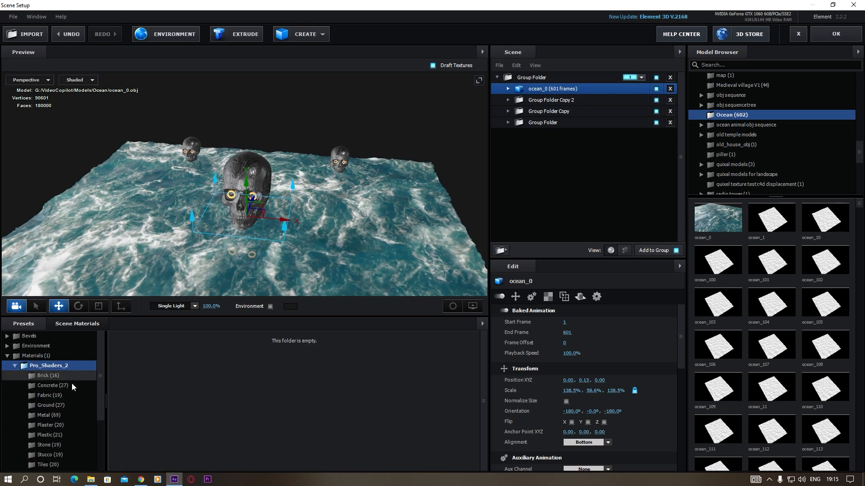
pyautogui.scroll(-3, 47, 441)
pyautogui.click(40, 396)
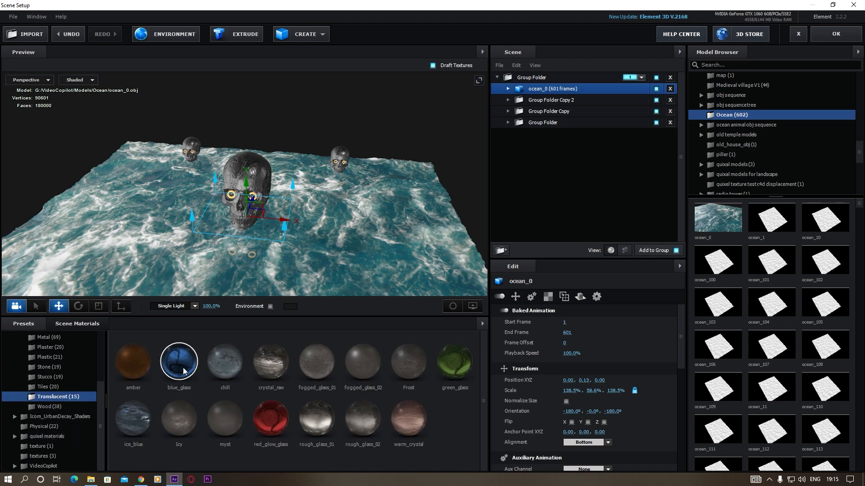
pyautogui.moveTo(184, 372); pyautogui.dragTo(151, 269)
pyautogui.moveTo(359, 230); pyautogui.dragTo(318, 239)
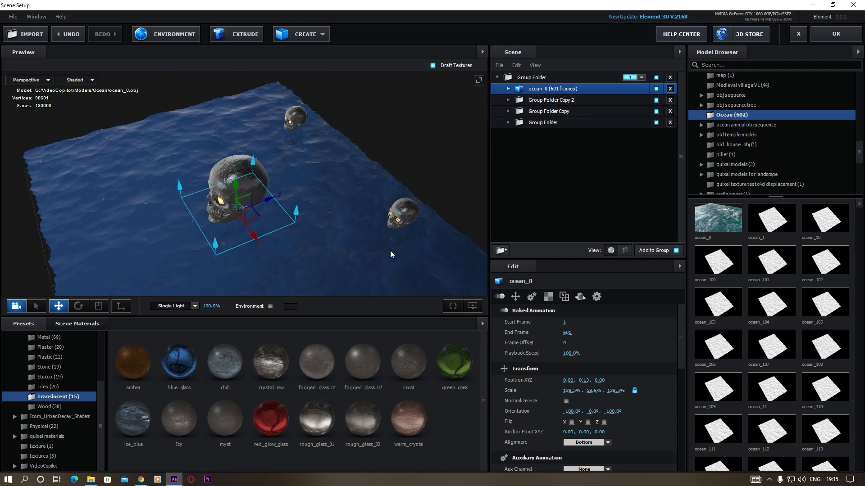
pyautogui.moveTo(390, 250); pyautogui.dragTo(361, 233)
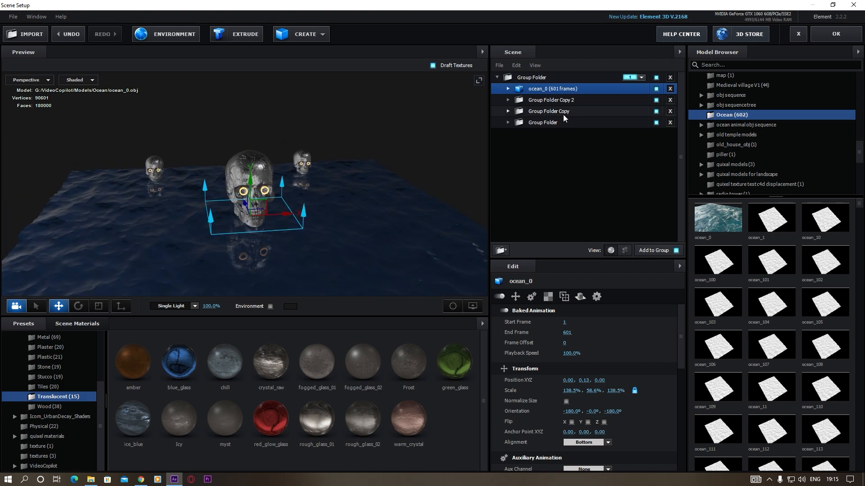
# Check which Reflect Mode the ocean model uses
pyautogui.click(580, 297)
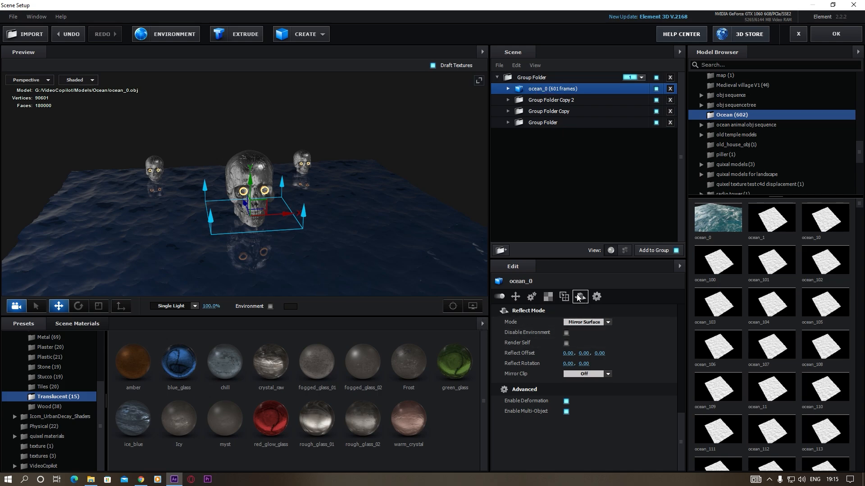
pyautogui.click(599, 322)
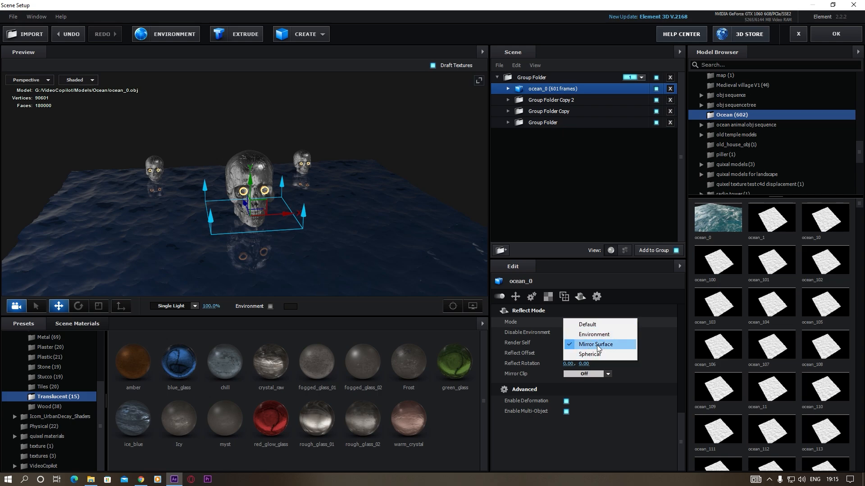
pyautogui.click(654, 342)
pyautogui.scroll(-3, 334, 258)
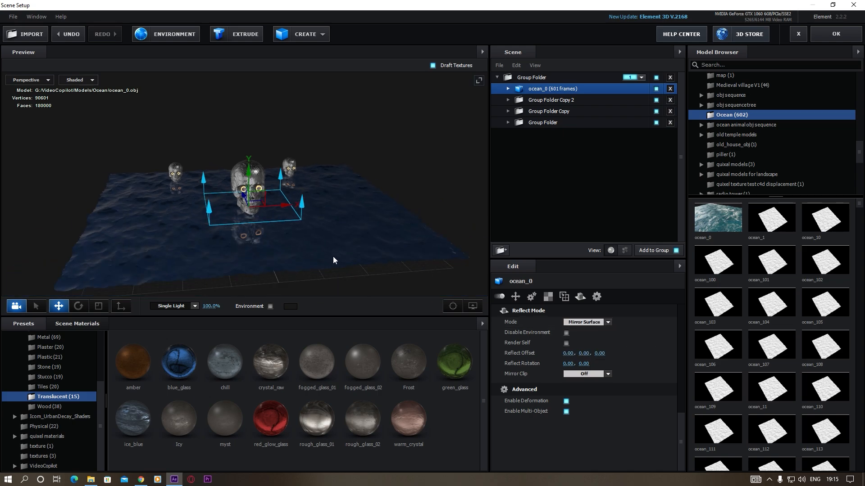
# Duplicate the ocean model, move the copy back behind the skulls, and set the copy's Reflect Mode to Default
pyautogui.moveTo(333, 257); pyautogui.dragTo(311, 267)
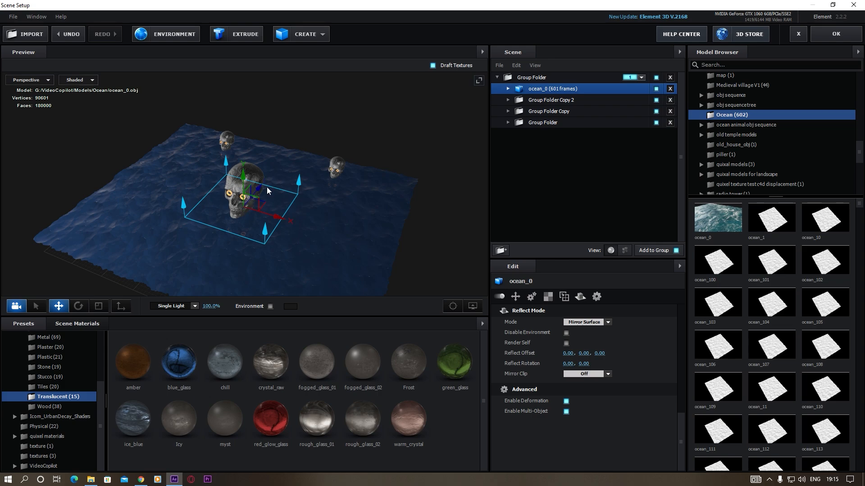
pyautogui.moveTo(270, 189); pyautogui.dragTo(336, 104)
pyautogui.moveTo(295, 216); pyautogui.dragTo(241, 192)
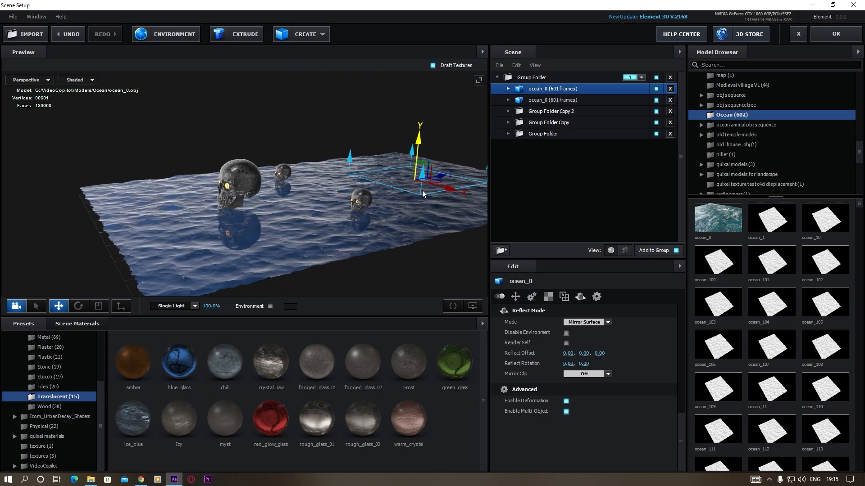
pyautogui.moveTo(391, 169); pyautogui.dragTo(418, 180)
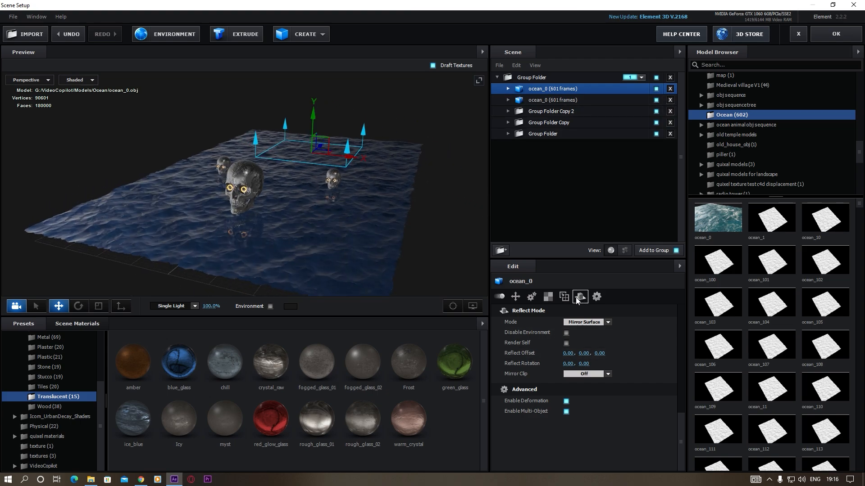
pyautogui.click(607, 322)
pyautogui.click(601, 323)
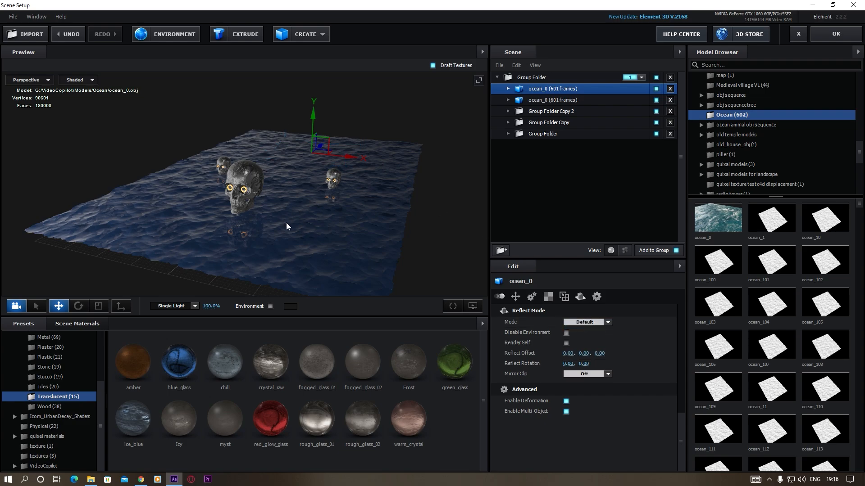
# Create a torus around the main skull, raise it to Y position 0.46, and enlarge its ring radii to 2.76 and 2.65
pyautogui.moveTo(287, 226); pyautogui.dragTo(370, 260)
pyautogui.click(310, 35)
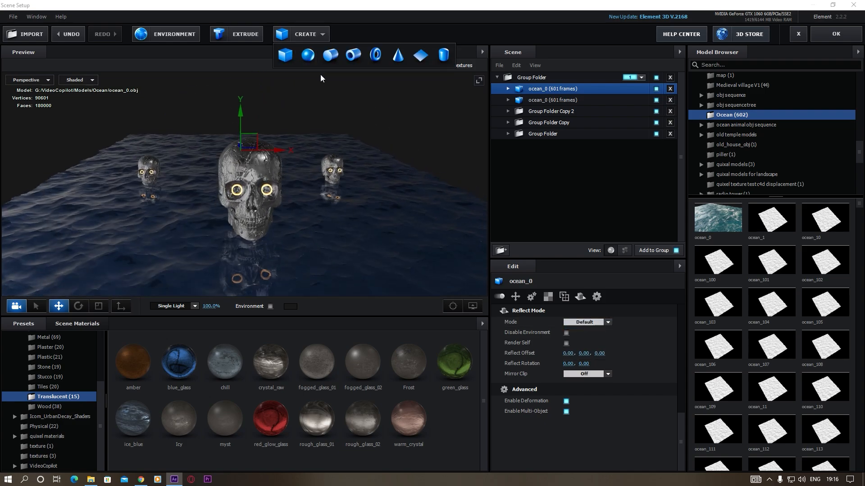
pyautogui.click(377, 55)
pyautogui.moveTo(291, 243); pyautogui.dragTo(340, 236)
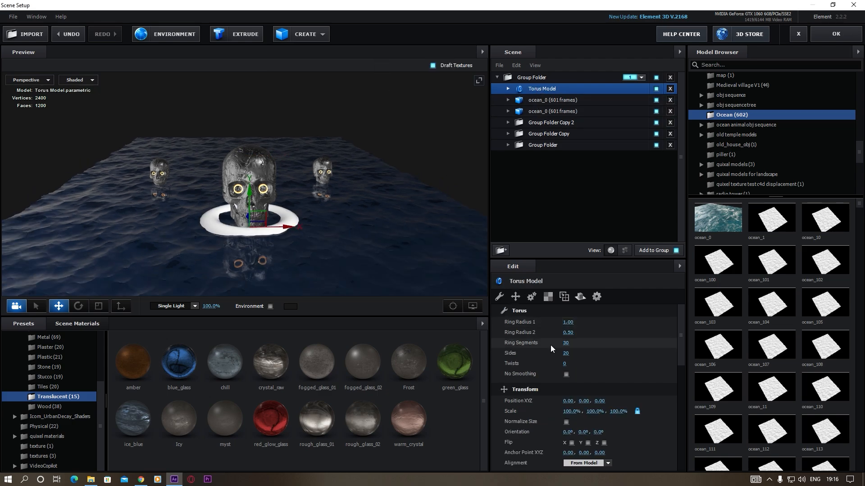
pyautogui.moveTo(605, 325)
pyautogui.mouseDown()
pyautogui.moveTo(581, 324)
pyautogui.moveTo(581, 333)
pyautogui.moveTo(608, 335)
pyautogui.mouseUp()
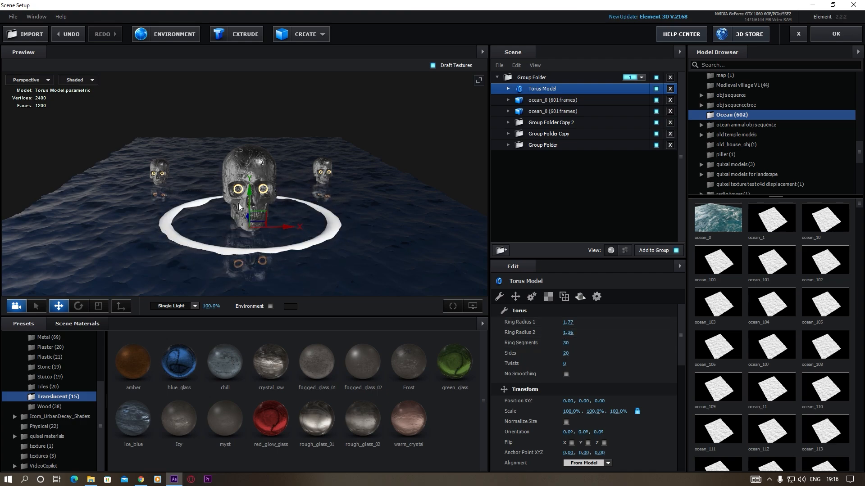
pyautogui.moveTo(250, 194); pyautogui.dragTo(251, 170)
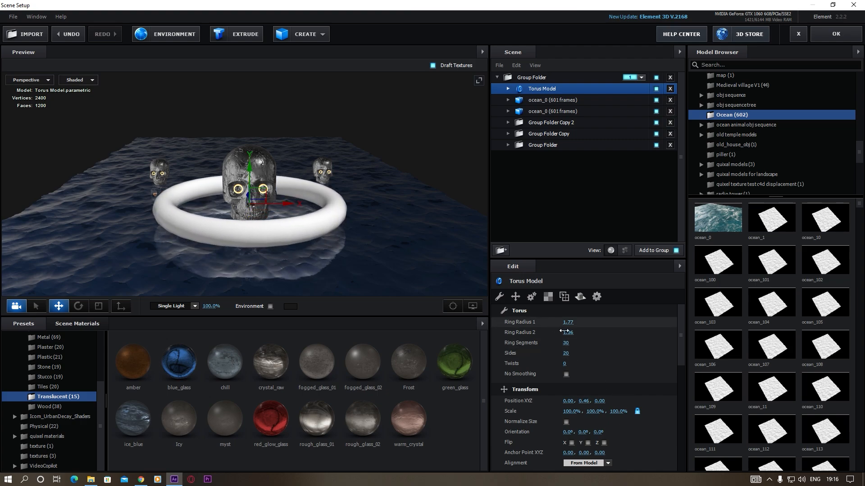
pyautogui.moveTo(568, 333); pyautogui.dragTo(611, 335)
# Reposition the torus at Y 0.35 and Z 1.37, and set its ring radii to 3.01 and 2.91
pyautogui.moveTo(393, 247); pyautogui.dragTo(371, 253)
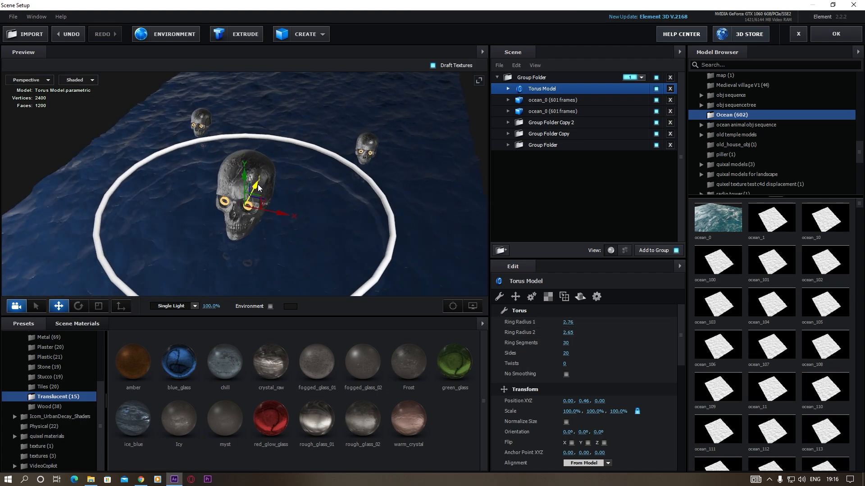
pyautogui.moveTo(258, 185); pyautogui.dragTo(273, 152)
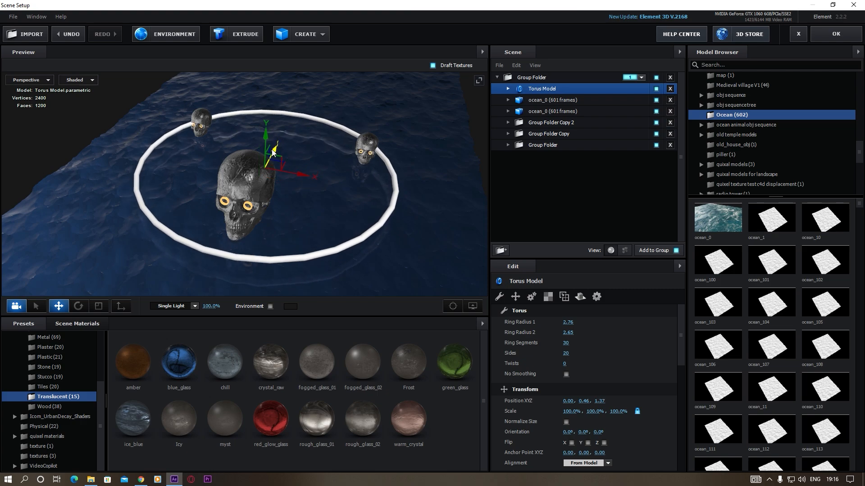
pyautogui.moveTo(569, 323)
pyautogui.mouseDown()
pyautogui.moveTo(582, 320)
pyautogui.moveTo(581, 334)
pyautogui.mouseUp()
pyautogui.moveTo(312, 231); pyautogui.dragTo(292, 217)
pyautogui.moveTo(249, 153); pyautogui.dragTo(249, 157)
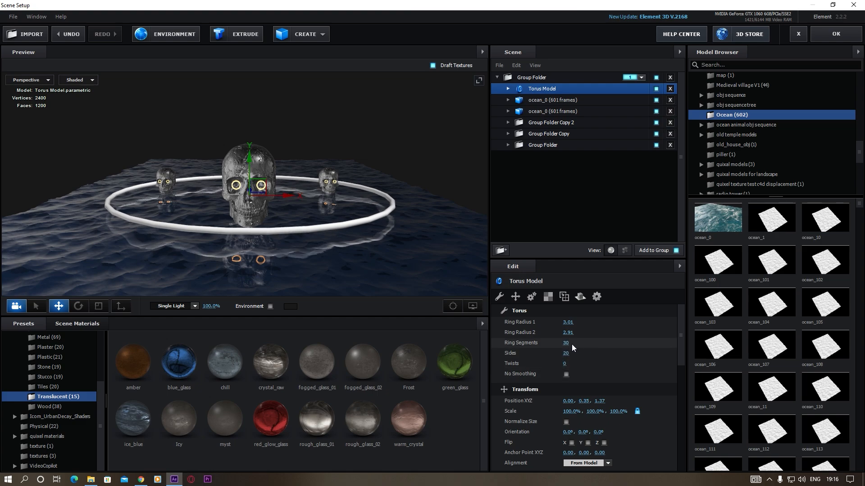
# Set the torus to 85 ring segments and turn on Optimize Mesh for it
pyautogui.moveTo(563, 343); pyautogui.dragTo(653, 342)
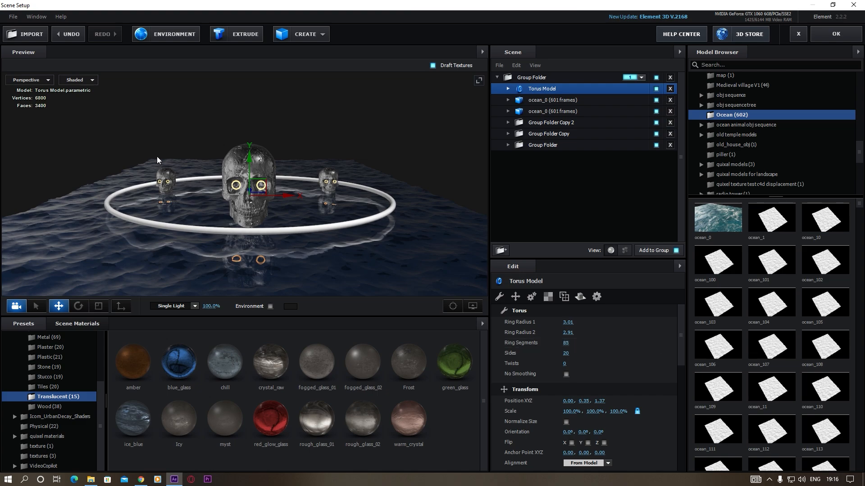
pyautogui.scroll(-3, 576, 377)
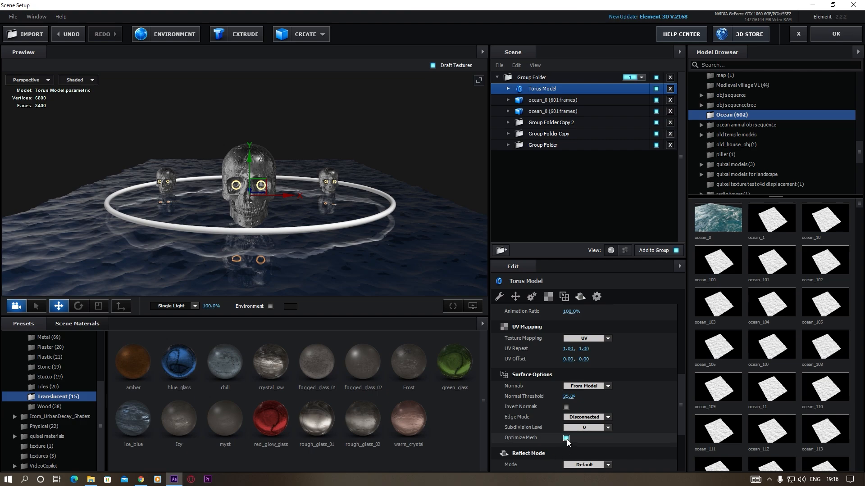
pyautogui.click(566, 438)
pyautogui.scroll(3, 553, 374)
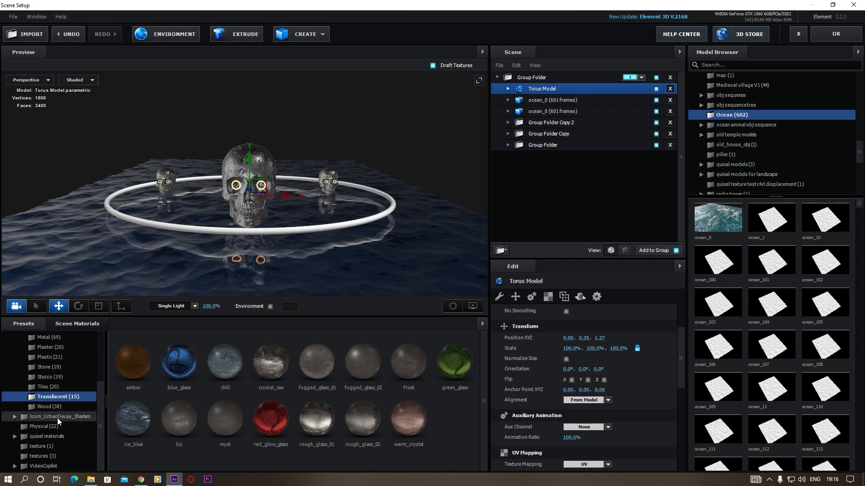
# Apply the Bright_Light material from the Physical presets to the torus
pyautogui.scroll(5, 58, 418)
pyautogui.click(53, 386)
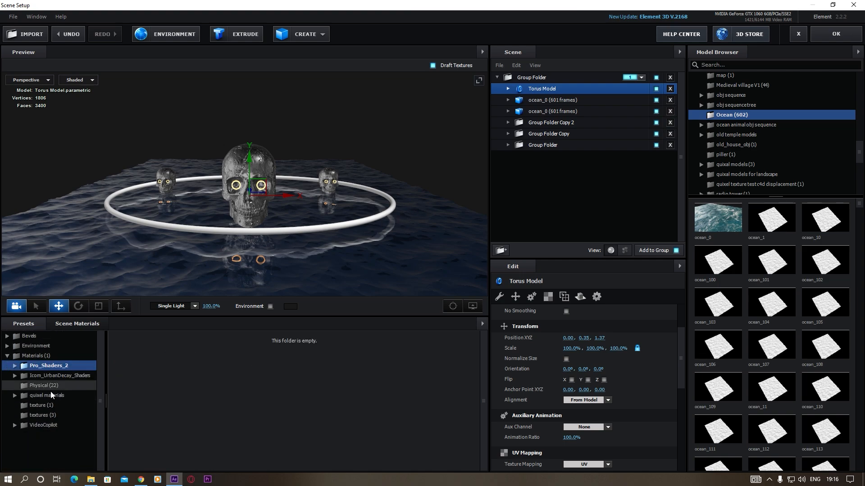
pyautogui.click(37, 386)
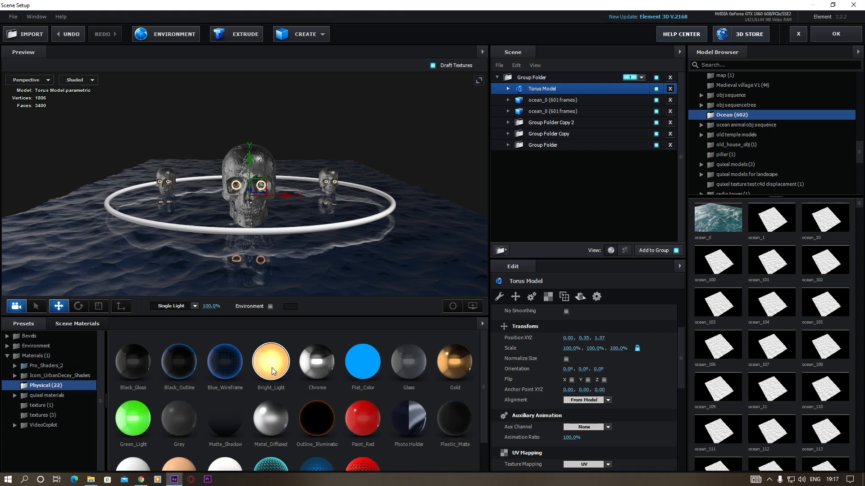
pyautogui.moveTo(272, 367); pyautogui.dragTo(329, 227)
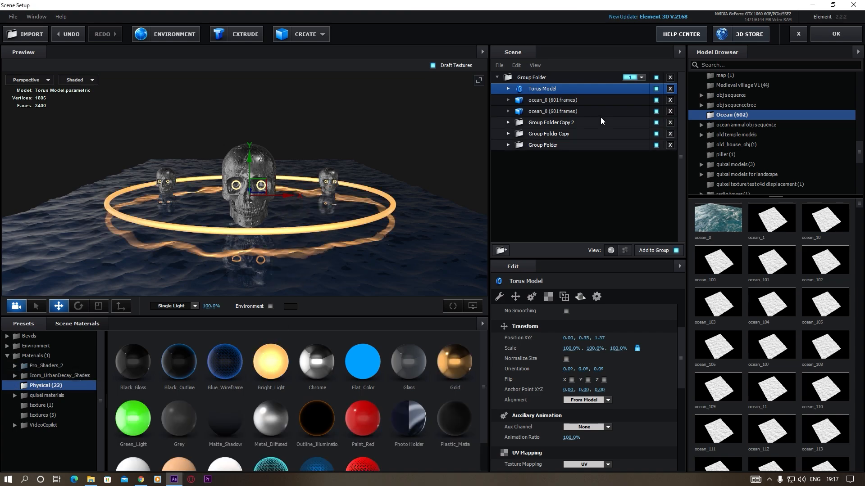
# Replace the torus's Bright_Light material with its own duplicate using Duplicate and Replace
pyautogui.click(507, 89)
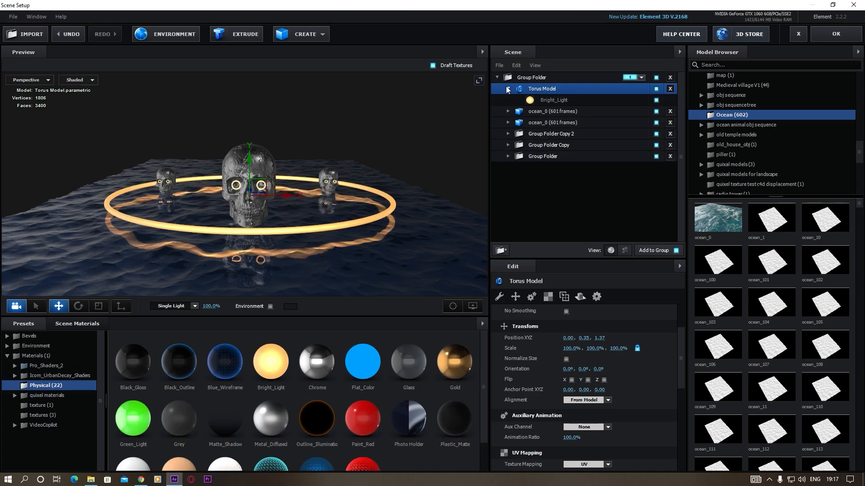
pyautogui.click(563, 100)
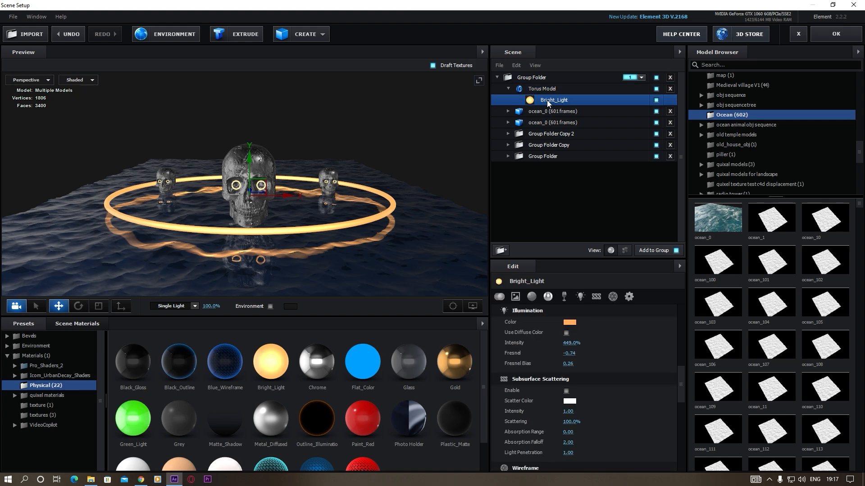
pyautogui.rightClick(548, 103)
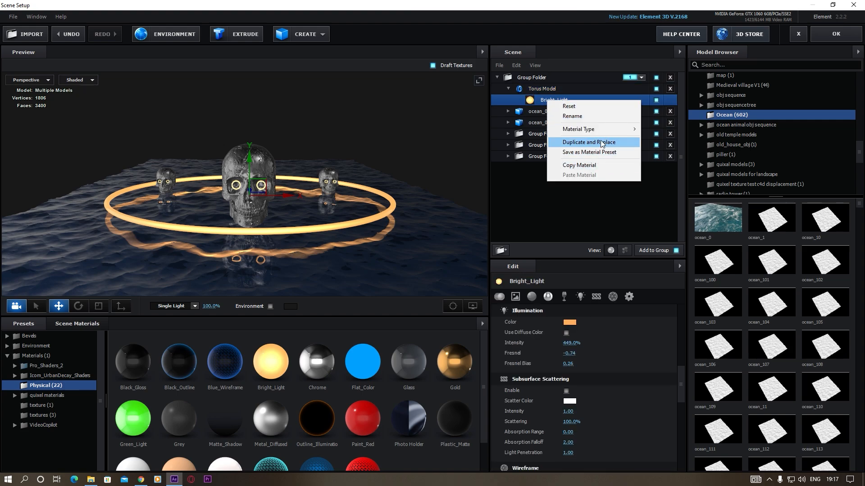
pyautogui.click(582, 143)
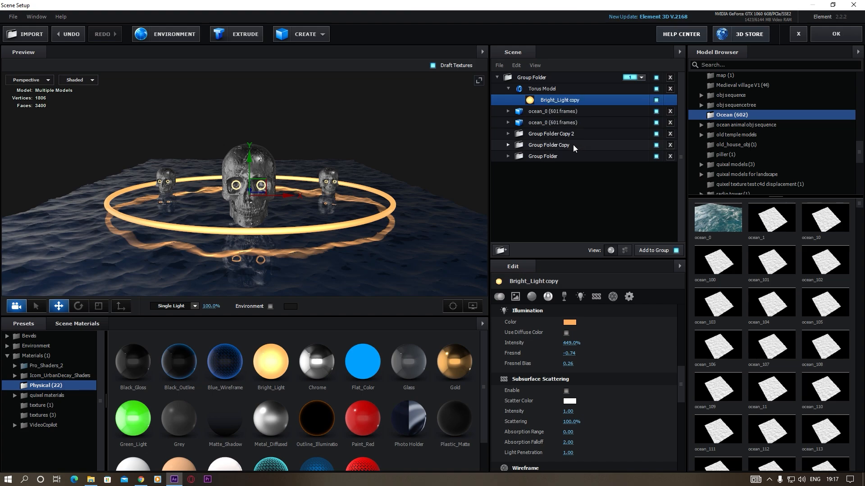
# Turn off Visible to Camera for the torus's copied light material and accept the scene setup
pyautogui.click(630, 298)
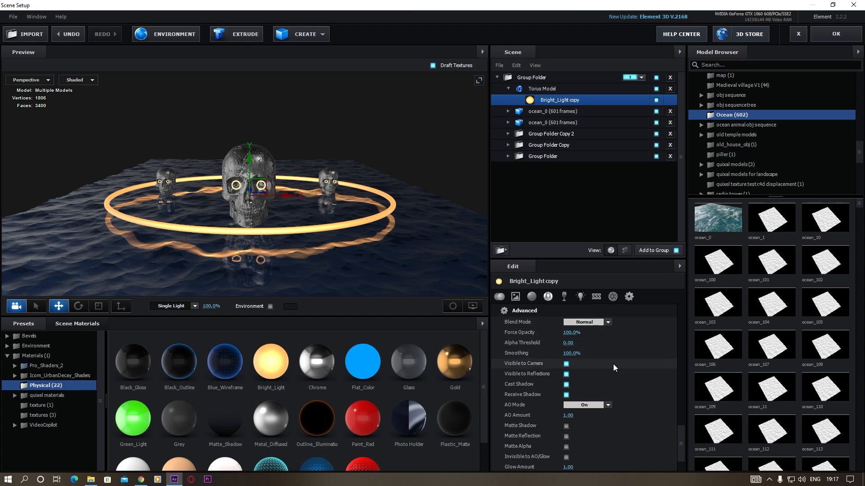
pyautogui.click(566, 364)
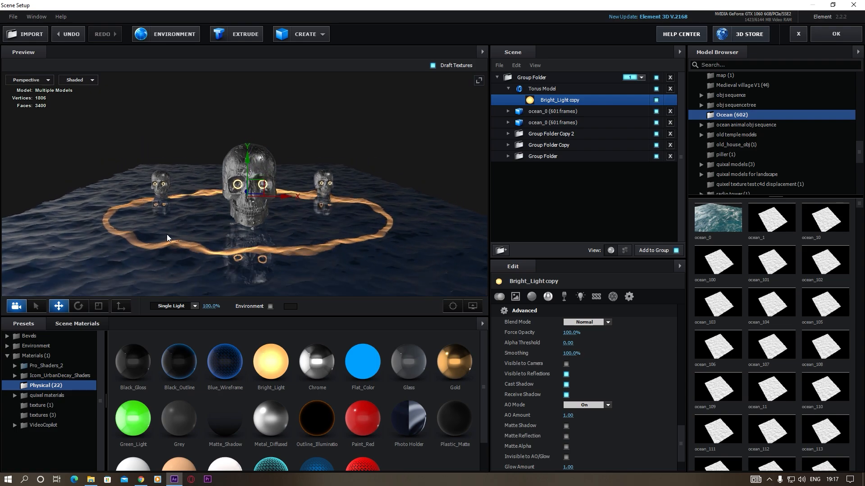
pyautogui.moveTo(256, 223); pyautogui.dragTo(251, 240)
pyautogui.scroll(4, 249, 245)
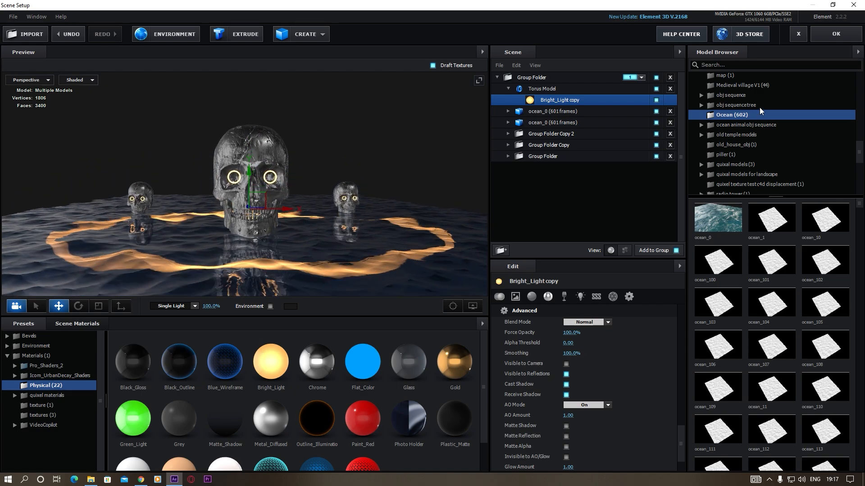
pyautogui.click(837, 34)
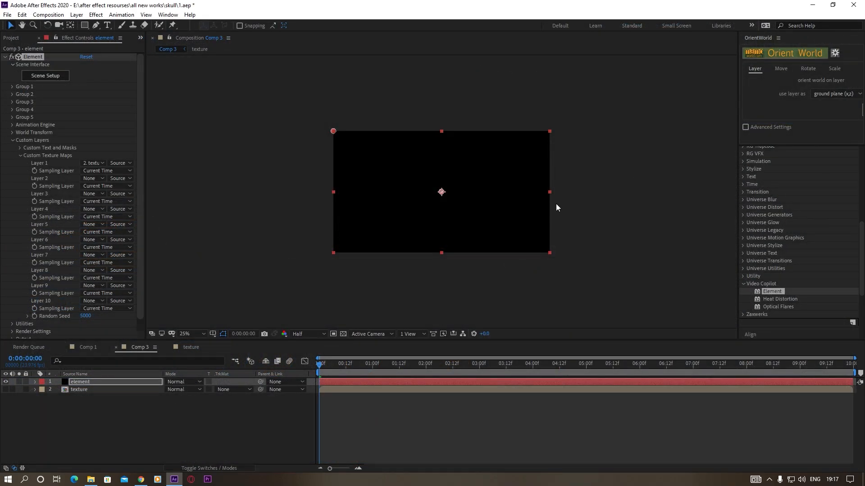
# Add a 24mm two-node camera to the composition and adjust it to view the skulls closer and from slightly above the ocean
pyautogui.click(76, 14)
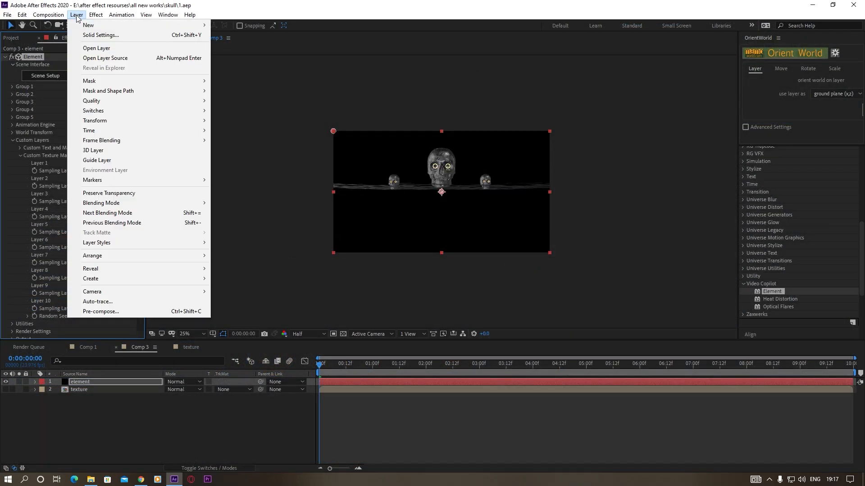
pyautogui.moveTo(189, 25)
pyautogui.click(243, 57)
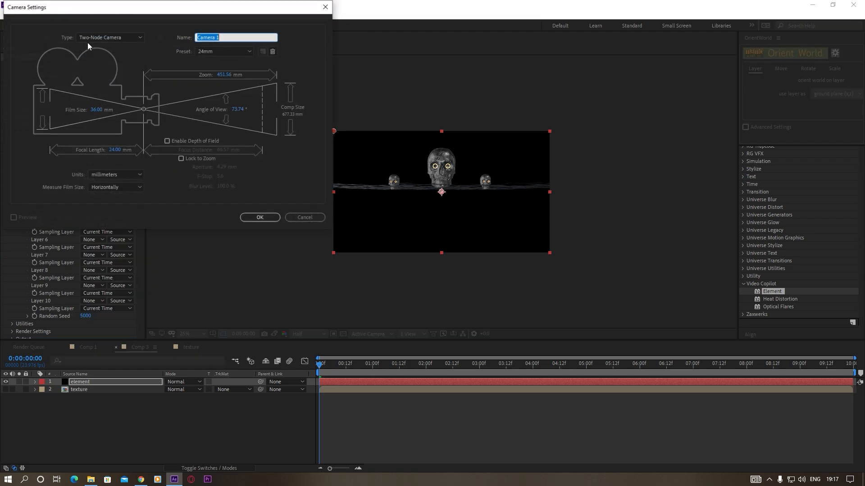
pyautogui.click(255, 218)
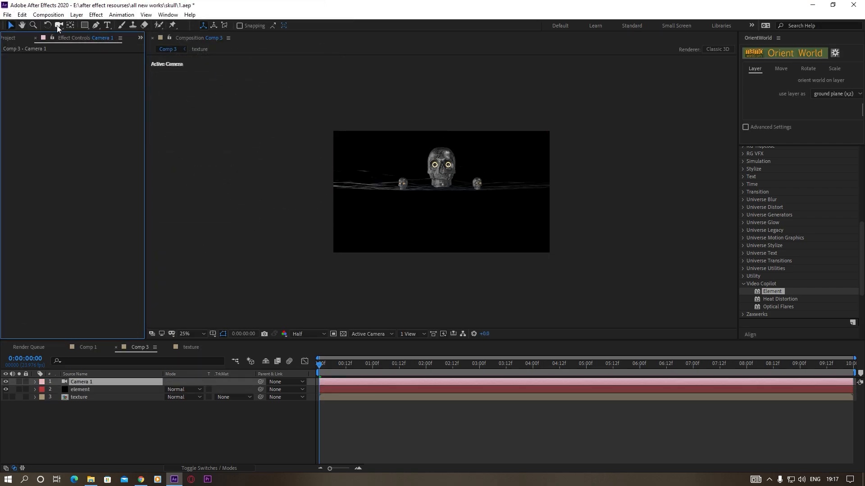
pyautogui.click(61, 25)
pyautogui.moveTo(460, 202)
pyautogui.mouseDown()
pyautogui.moveTo(472, 213)
pyautogui.moveTo(482, 202)
pyautogui.moveTo(477, 187)
pyautogui.moveTo(471, 214)
pyautogui.mouseUp()
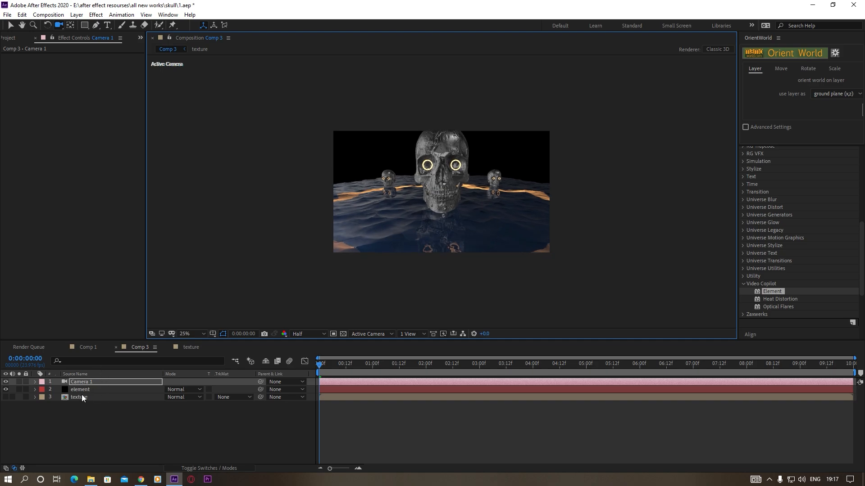
# Set the camera's Zoom to 1488.0 pixels and reframe the shot to include the whole main skull with the small skulls behind
pyautogui.click(84, 383)
pyautogui.press('a')
pyautogui.press('a')
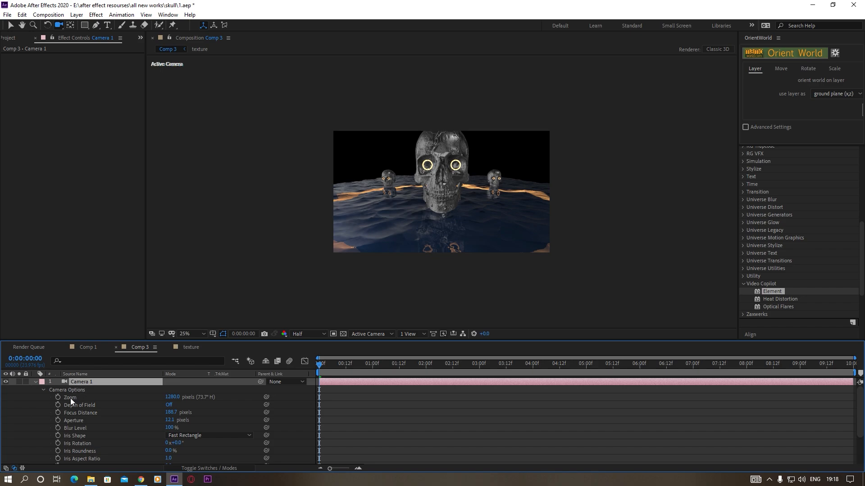
pyautogui.moveTo(171, 397); pyautogui.dragTo(264, 397)
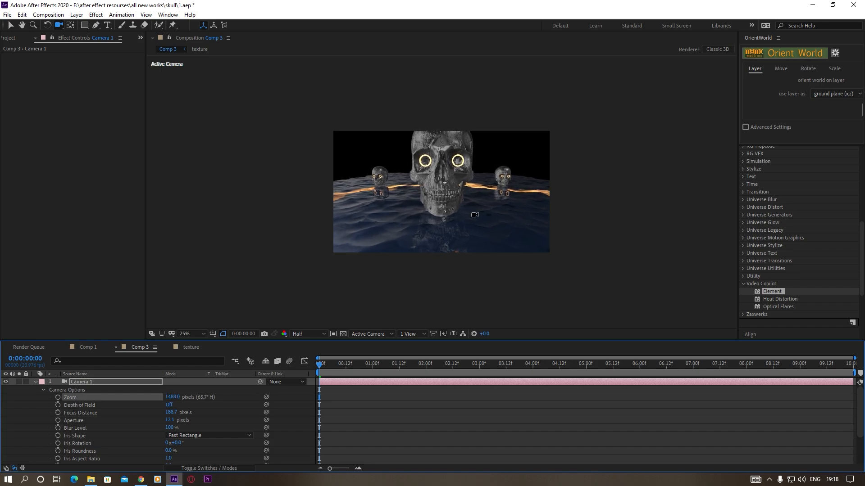
pyautogui.moveTo(462, 226)
pyautogui.mouseDown()
pyautogui.moveTo(455, 192)
pyautogui.moveTo(459, 229)
pyautogui.moveTo(435, 201)
pyautogui.moveTo(445, 230)
pyautogui.mouseUp()
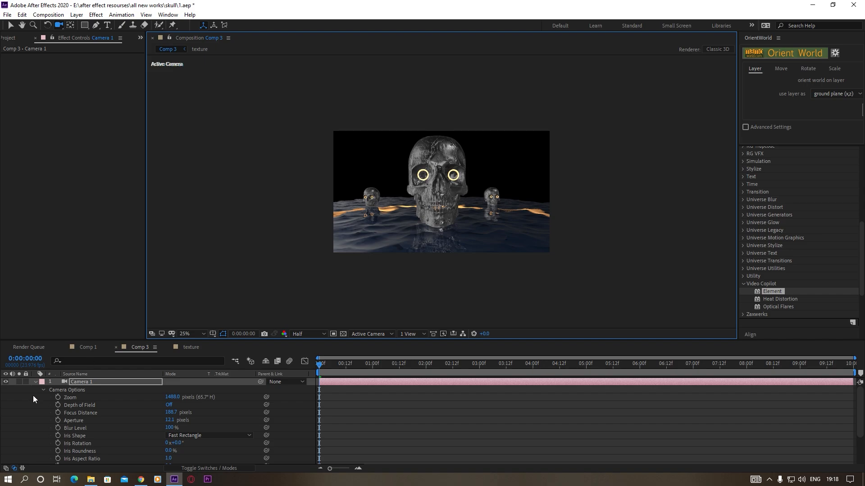
# Add a shadow-casting point light with the warm yellow-orange colour FFBF4F and an intensity of 376%
pyautogui.click(34, 382)
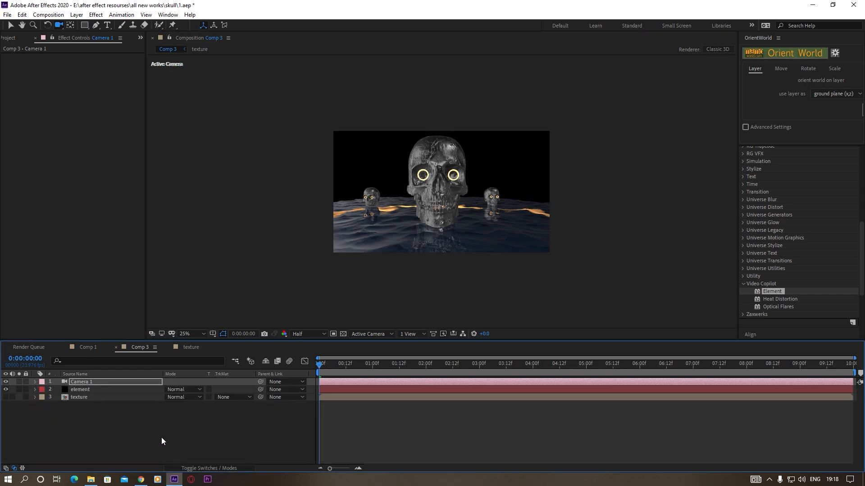
pyautogui.click(75, 16)
pyautogui.moveTo(90, 25)
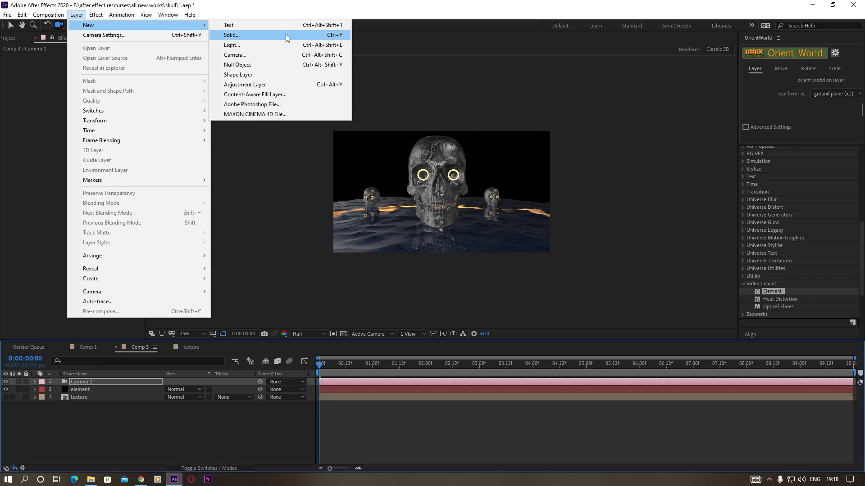
pyautogui.click(259, 44)
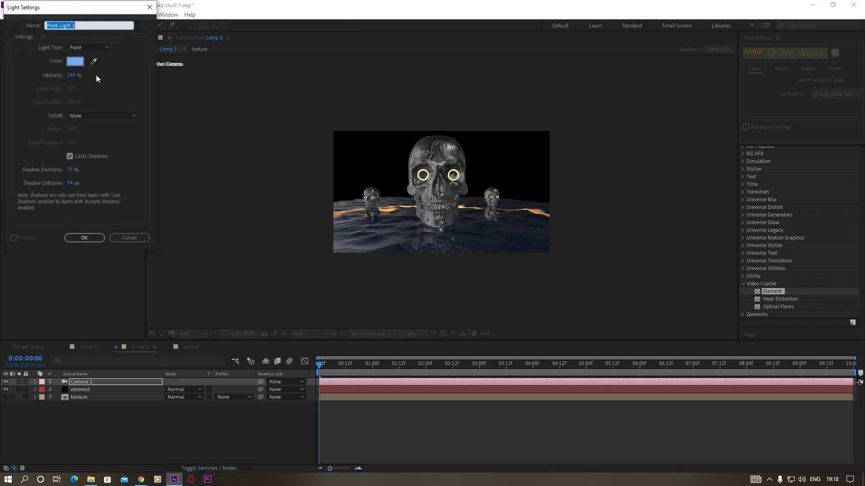
pyautogui.click(85, 47)
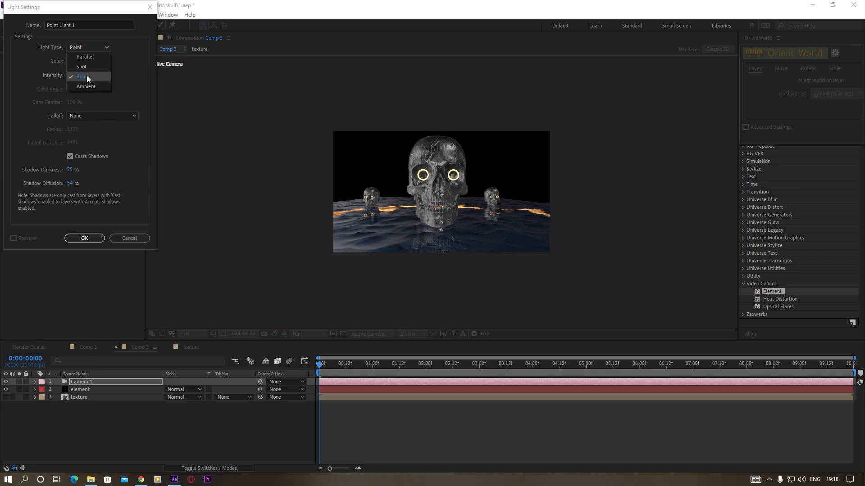
pyautogui.click(86, 75)
pyautogui.click(70, 63)
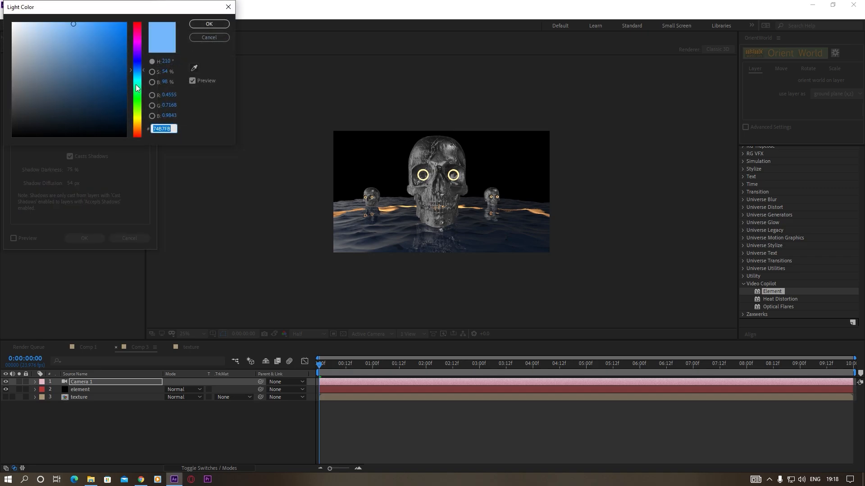
pyautogui.moveTo(137, 90); pyautogui.dragTo(139, 126)
pyautogui.moveTo(81, 30)
pyautogui.mouseDown()
pyautogui.moveTo(116, 8)
pyautogui.moveTo(74, 8)
pyautogui.moveTo(91, 8)
pyautogui.mouseUp()
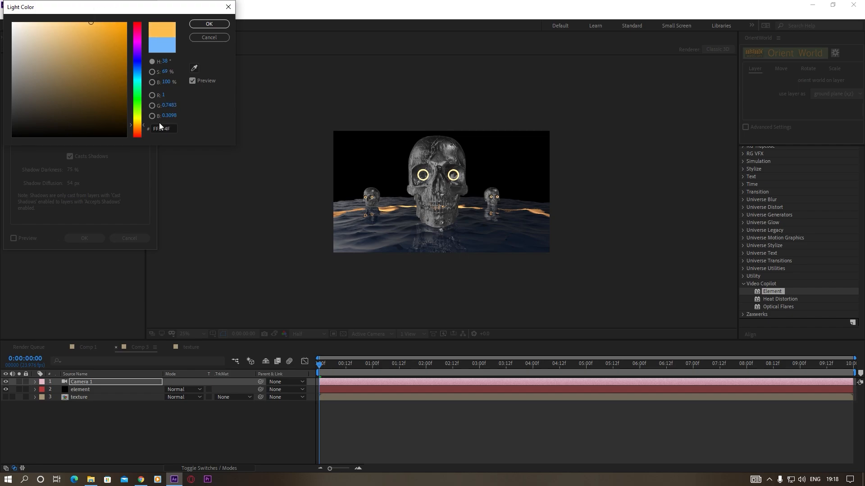
pyautogui.click(210, 24)
pyautogui.moveTo(72, 77); pyautogui.dragTo(135, 81)
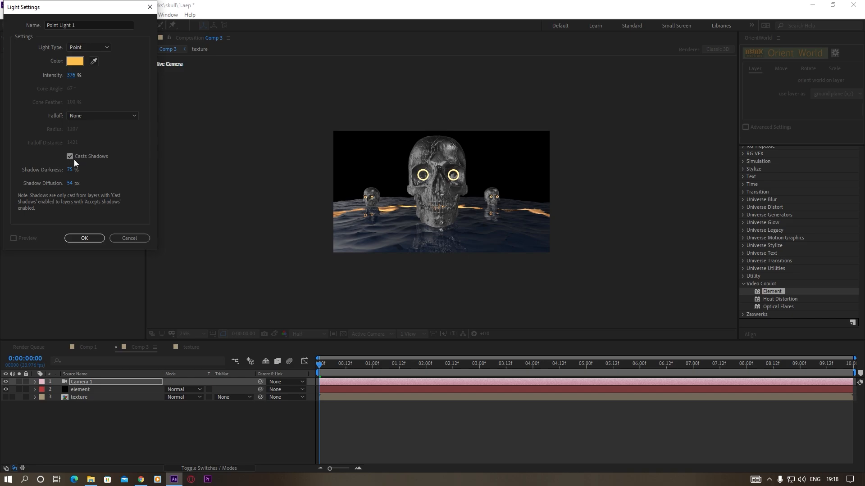
pyautogui.click(87, 237)
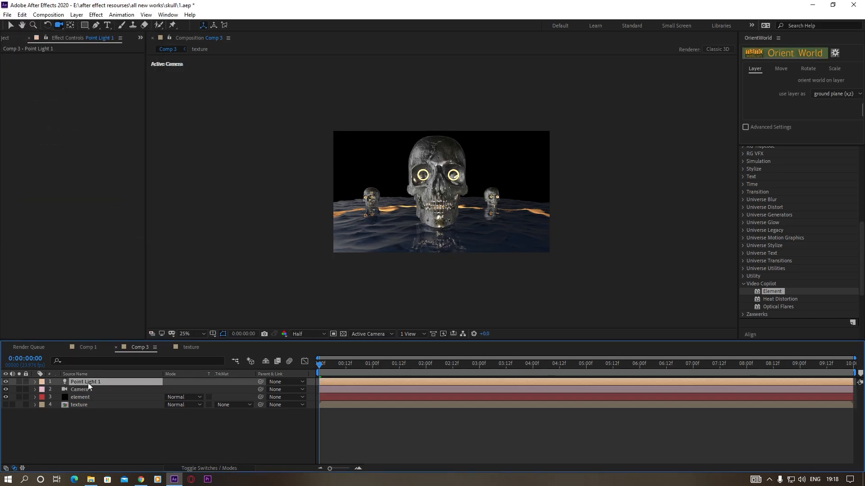
# Set the point light's Z position to 0 and move it out beyond the skull's right side, to about 1528, 316, -133.5
pyautogui.press('p')
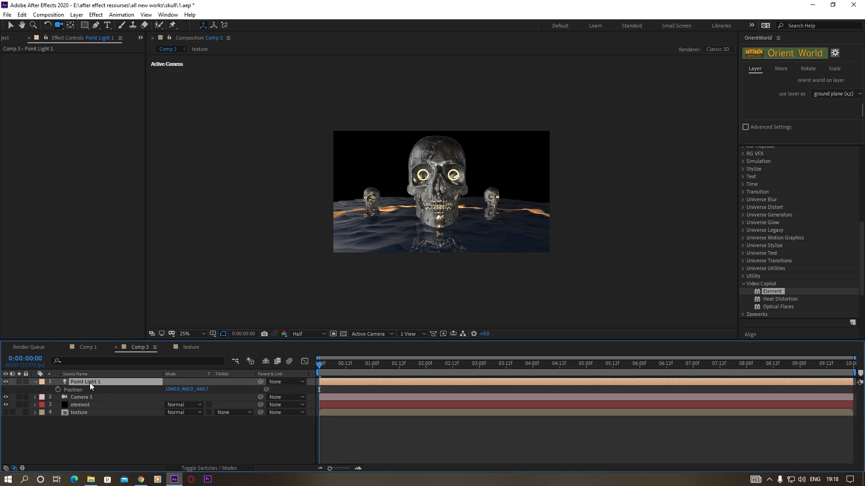
pyautogui.click(207, 390)
pyautogui.write('0')
pyautogui.press('Return')
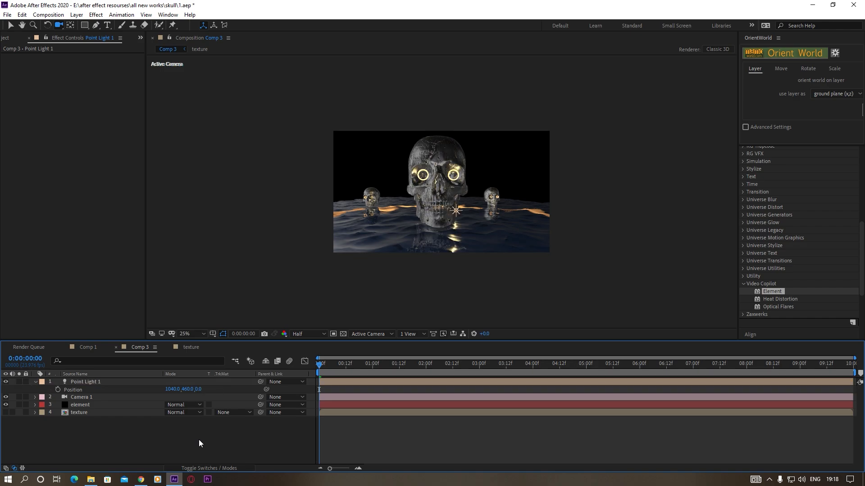
pyautogui.click(11, 26)
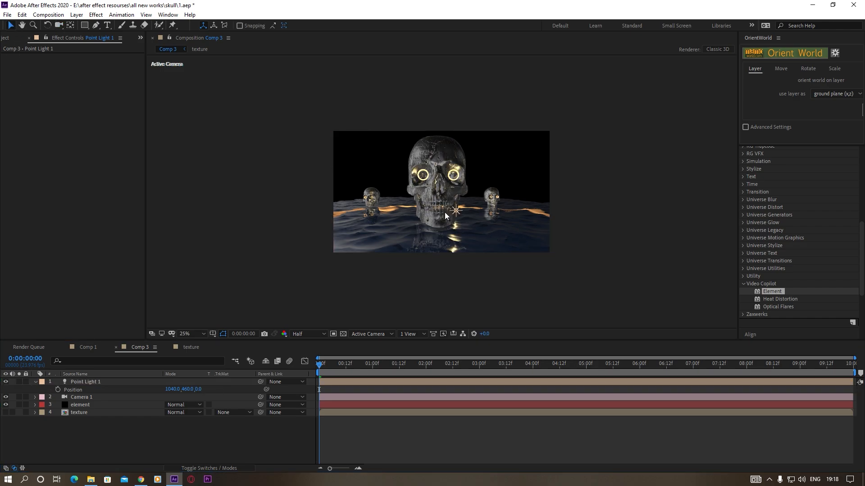
pyautogui.click(456, 210)
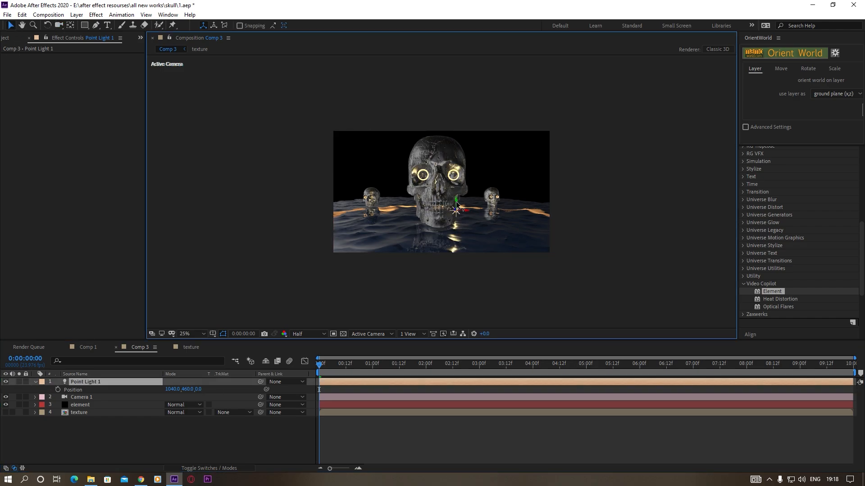
pyautogui.moveTo(456, 204); pyautogui.dragTo(577, 187)
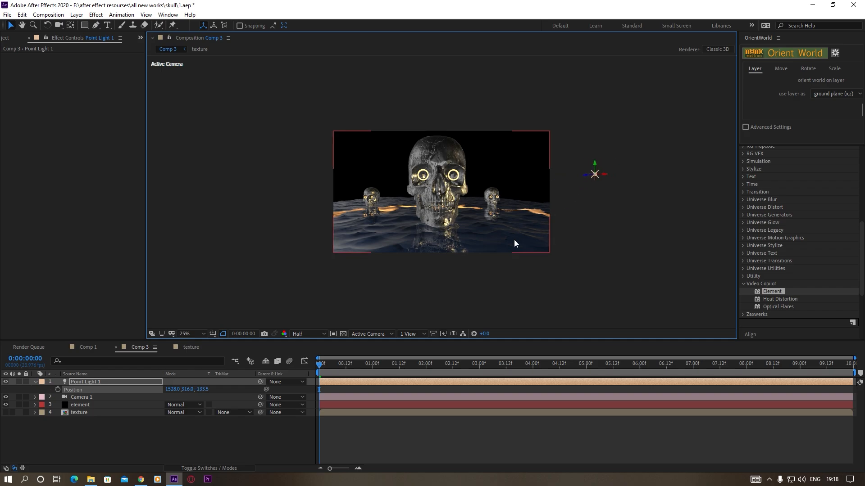
# Duplicate the point light and move the copy to the opposite side of the main skull, outside the frame
pyautogui.click(95, 382)
pyautogui.hotkey('ctrl', 'd')
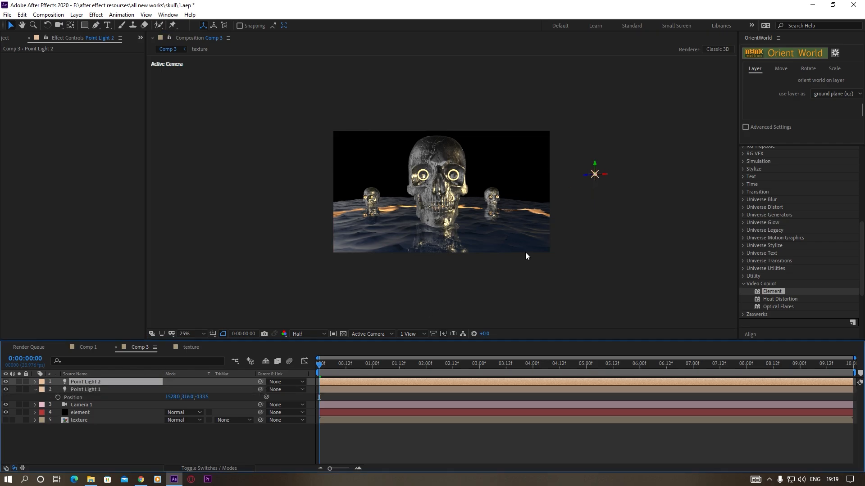
pyautogui.moveTo(608, 179); pyautogui.dragTo(485, 180)
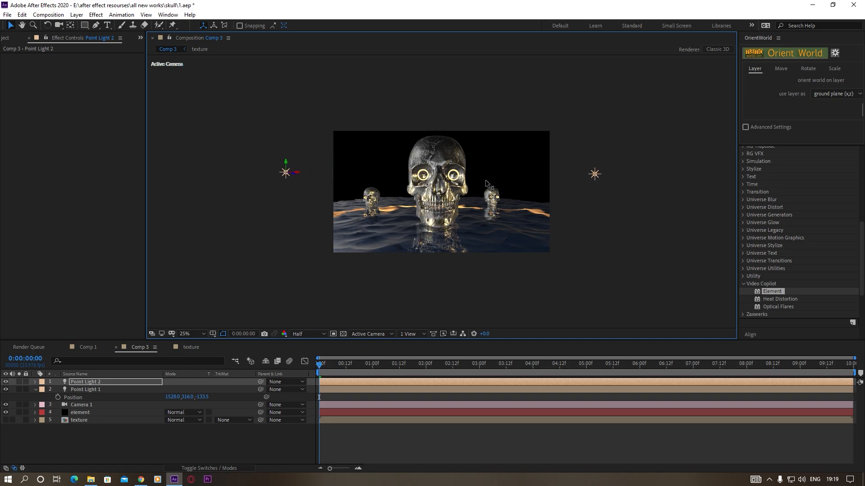
# Change the duplicated light's colour to a saturated blue and adjust its intensity in the light settings
pyautogui.click(74, 382)
pyautogui.click(77, 14)
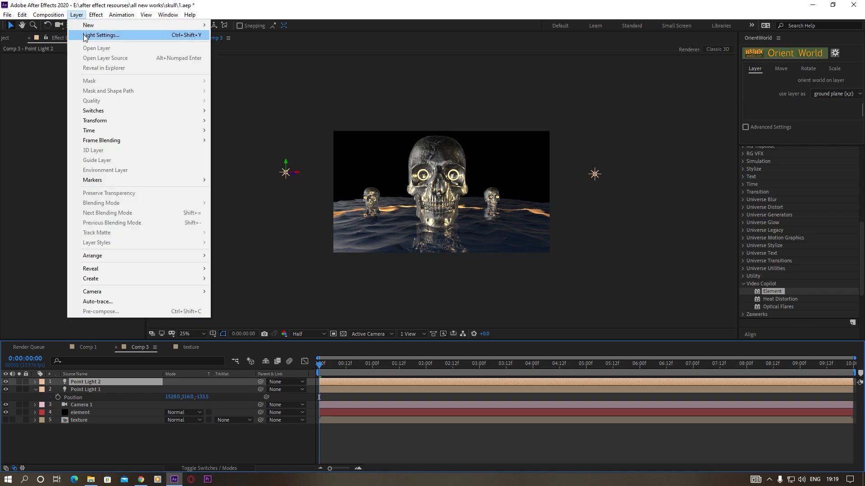
pyautogui.click(86, 35)
pyautogui.click(75, 62)
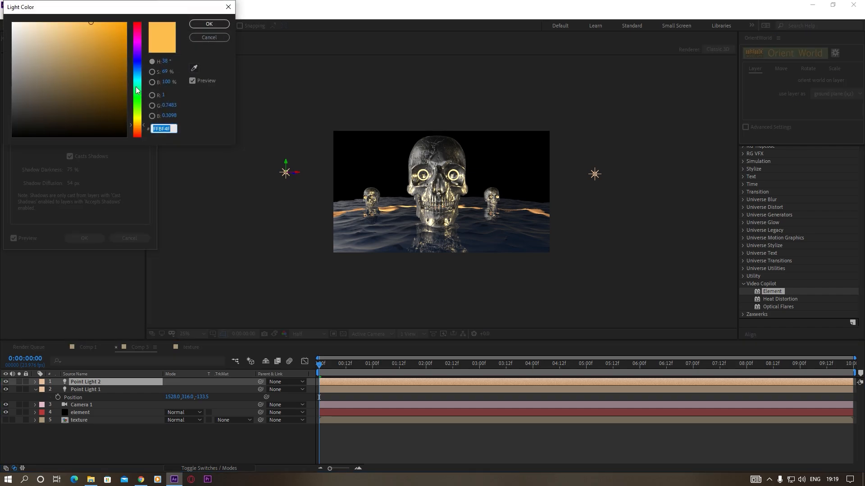
pyautogui.click(138, 68)
pyautogui.moveTo(139, 69); pyautogui.dragTo(138, 66)
pyautogui.moveTo(108, 23); pyautogui.dragTo(116, 17)
pyautogui.click(213, 25)
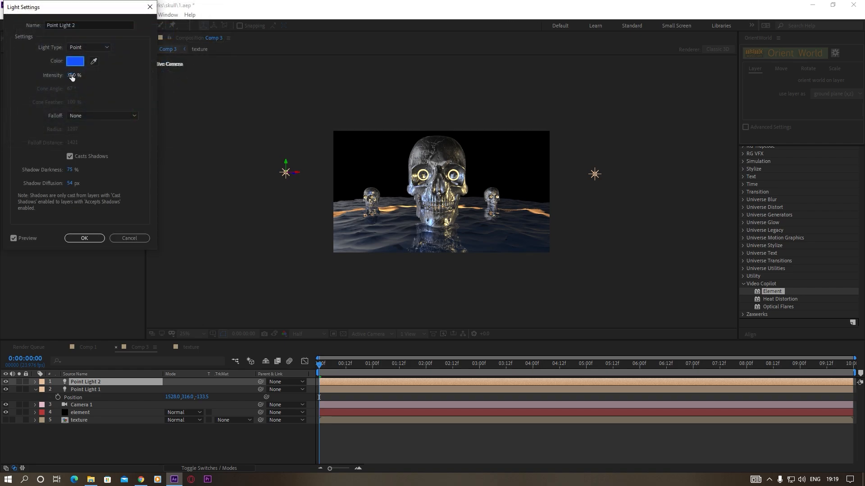
pyautogui.moveTo(72, 76); pyautogui.dragTo(56, 105)
pyautogui.click(91, 240)
# Move the blue light higher and closer to the skulls, near the frame's upper left corner
pyautogui.moveTo(296, 173); pyautogui.dragTo(320, 143)
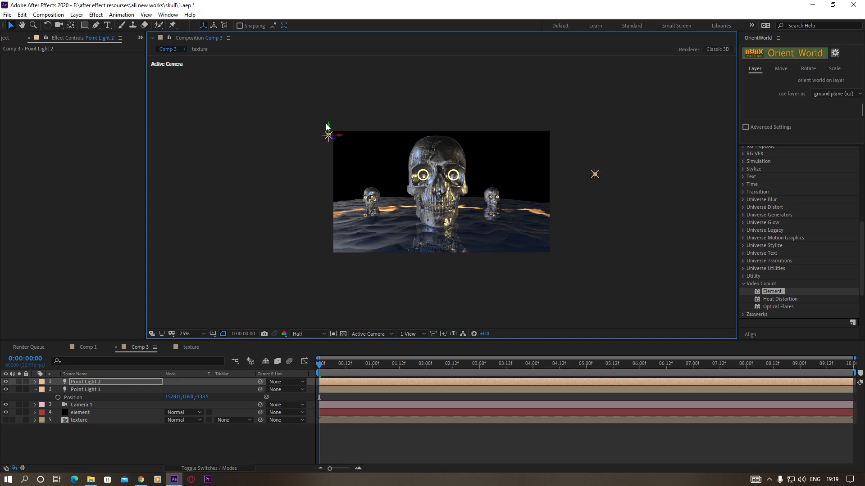
pyautogui.press('/')
pyautogui.press(',')
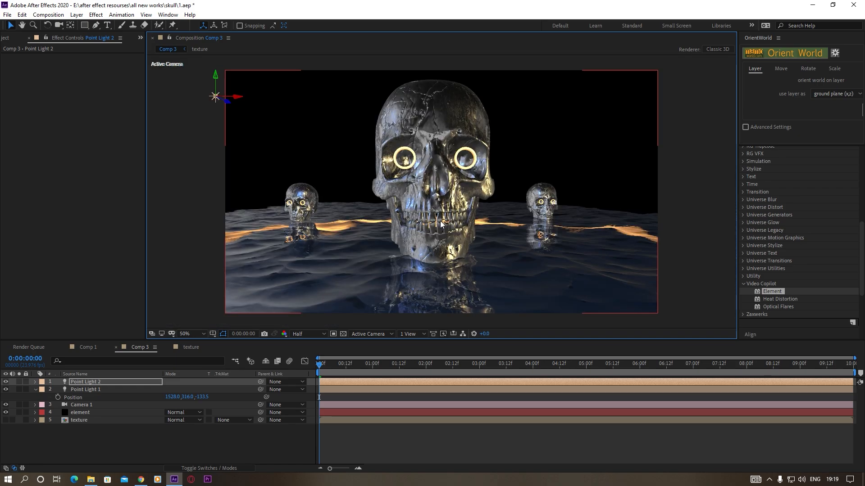
# In the element layer's render settings, set the environment Exposure to 0.14 and Gamma to 1.10, and the Light Falloff to 1.63
pyautogui.click(82, 409)
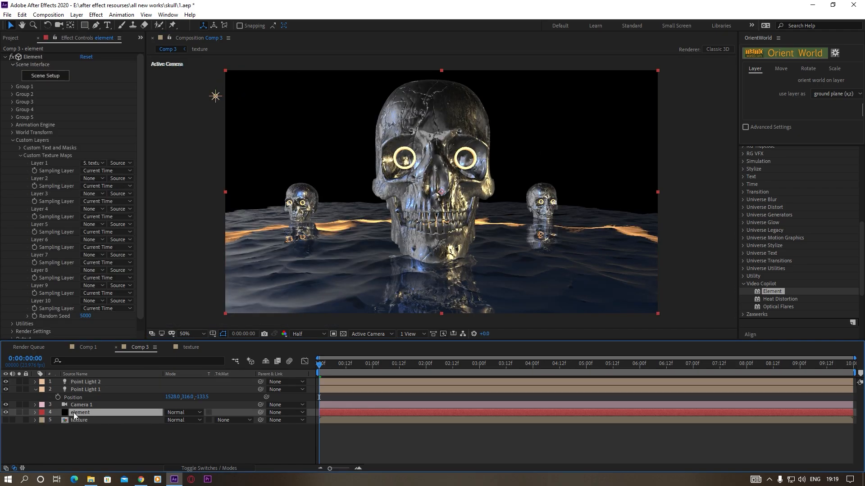
pyautogui.click(13, 140)
pyautogui.click(13, 155)
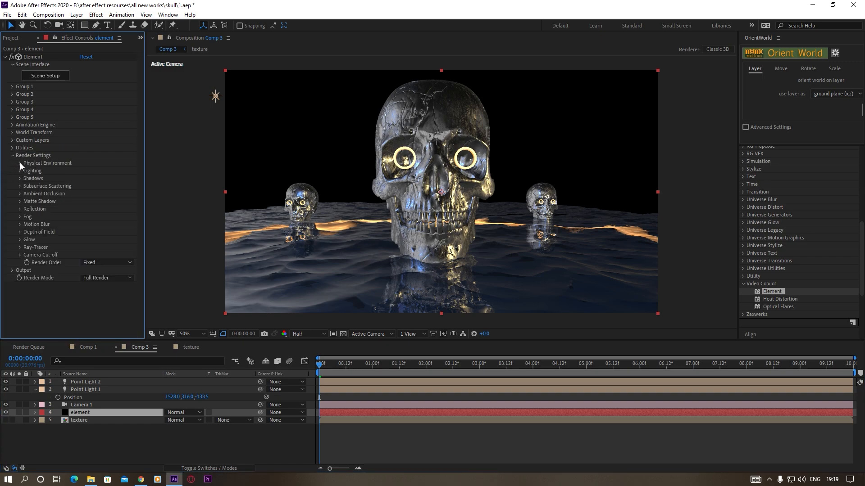
pyautogui.click(20, 163)
pyautogui.moveTo(84, 171); pyautogui.dragTo(45, 195)
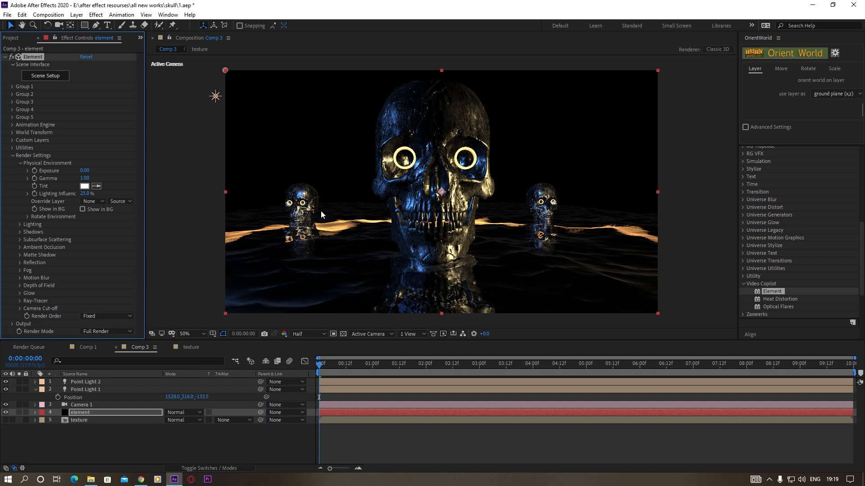
pyautogui.moveTo(86, 170)
pyautogui.mouseDown()
pyautogui.moveTo(110, 176)
pyautogui.moveTo(84, 184)
pyautogui.moveTo(94, 181)
pyautogui.moveTo(84, 171)
pyautogui.mouseUp()
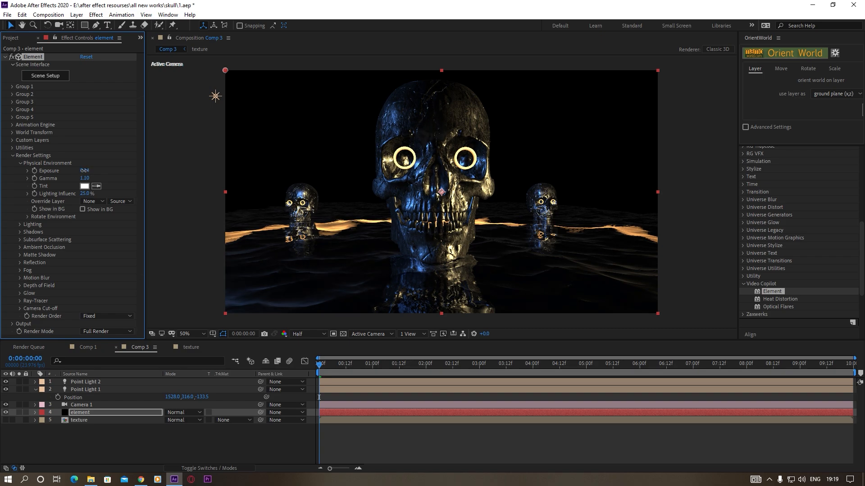
pyautogui.click(20, 224)
pyautogui.moveTo(85, 240); pyautogui.dragTo(159, 241)
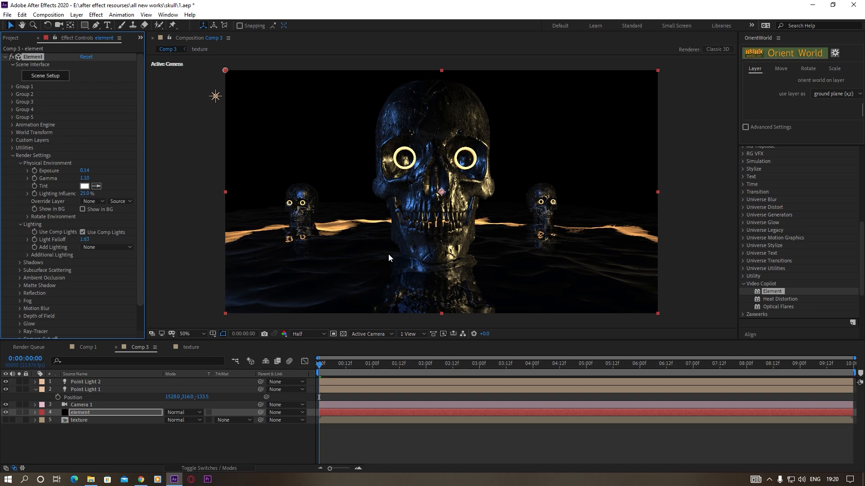
# Raise the intensity of the warm Point Light 1 to 921%
pyautogui.scroll(-2, 392, 257)
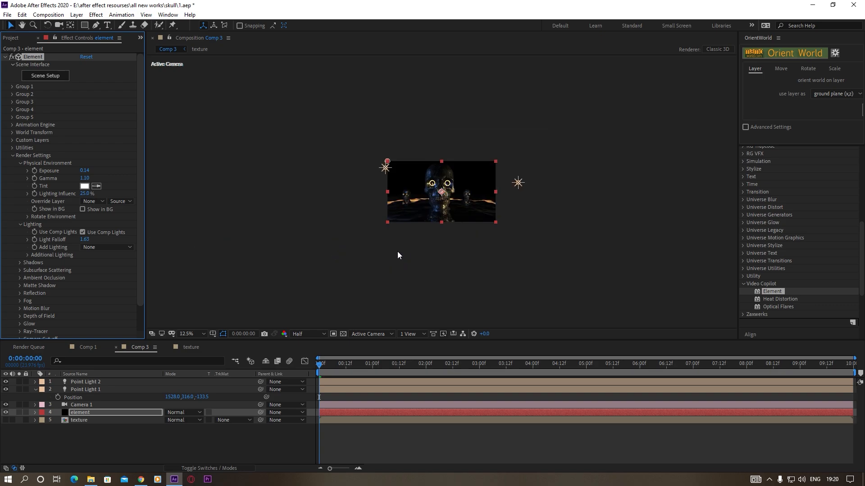
pyautogui.click(597, 174)
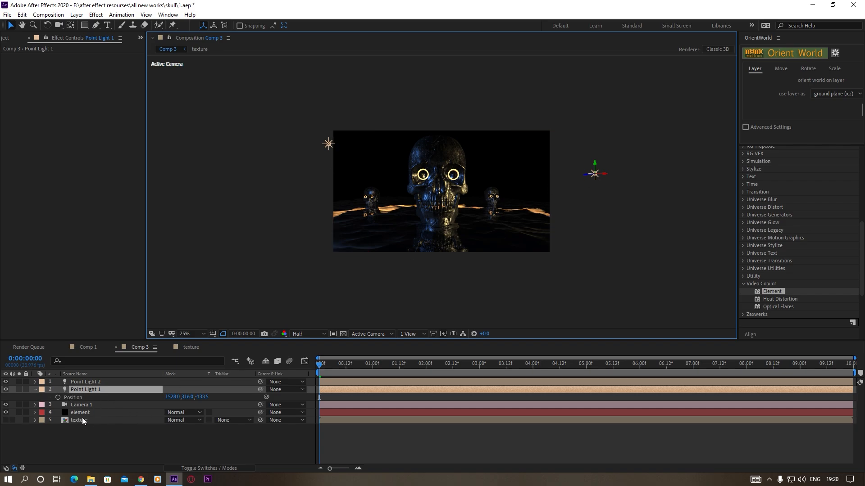
pyautogui.press('t')
pyautogui.moveTo(170, 406); pyautogui.dragTo(437, 406)
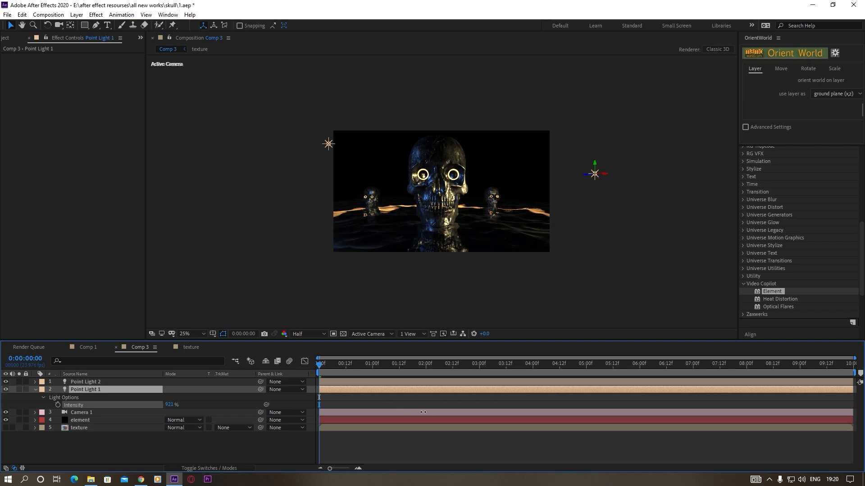
# Set the intensity of the blue Point Light 2 to 517%
pyautogui.click(89, 381)
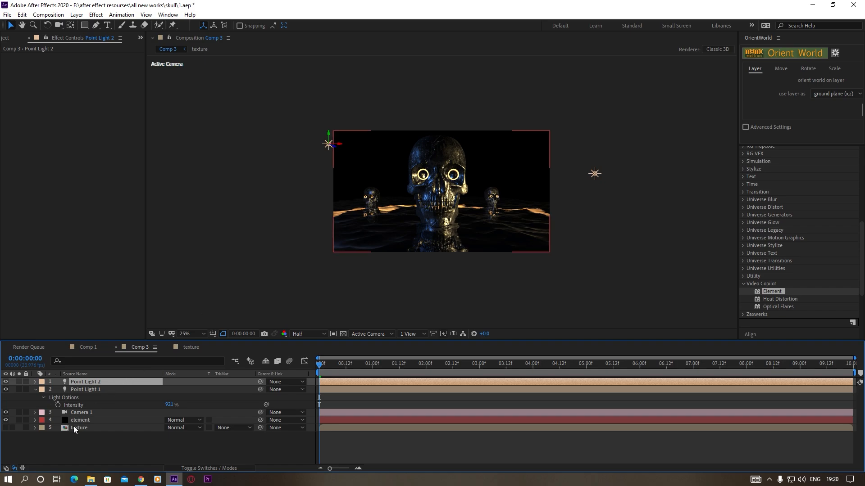
pyautogui.press('t')
pyautogui.moveTo(169, 397); pyautogui.dragTo(312, 397)
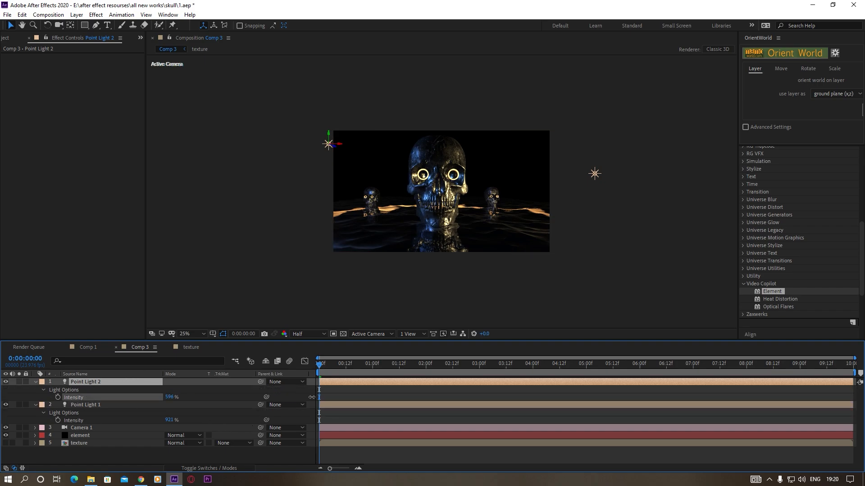
pyautogui.moveTo(257, 404); pyautogui.dragTo(278, 407)
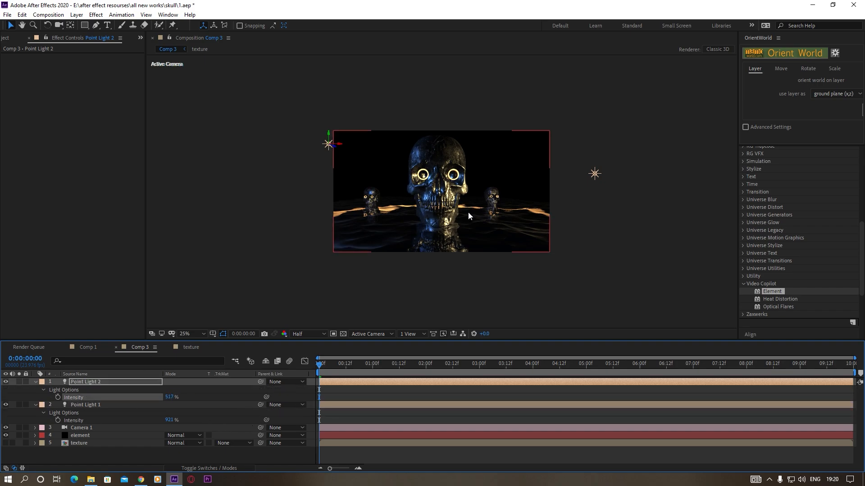
# Change Point Light 1's colour to a deeper, more saturated orange and accept the light settings
pyautogui.scroll(2, 465, 220)
pyautogui.click(91, 405)
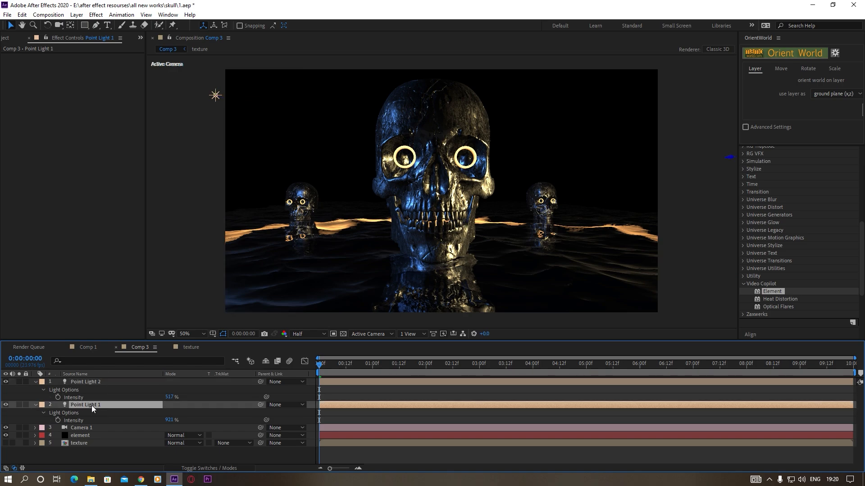
pyautogui.click(76, 14)
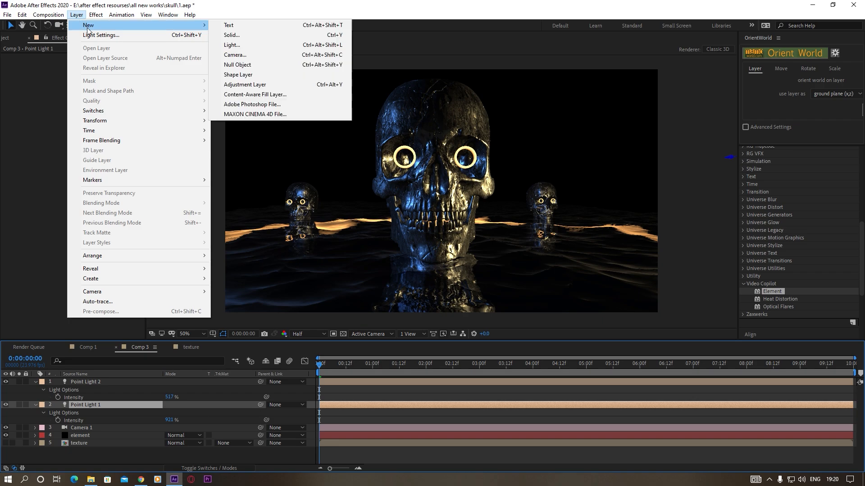
pyautogui.click(98, 35)
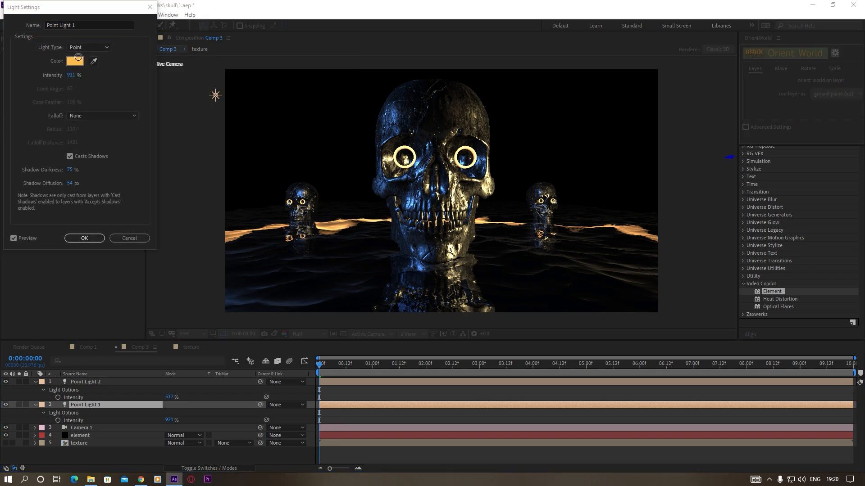
pyautogui.click(78, 57)
pyautogui.moveTo(141, 124); pyautogui.dragTo(145, 127)
pyautogui.moveTo(104, 24); pyautogui.dragTo(108, 15)
pyautogui.click(209, 24)
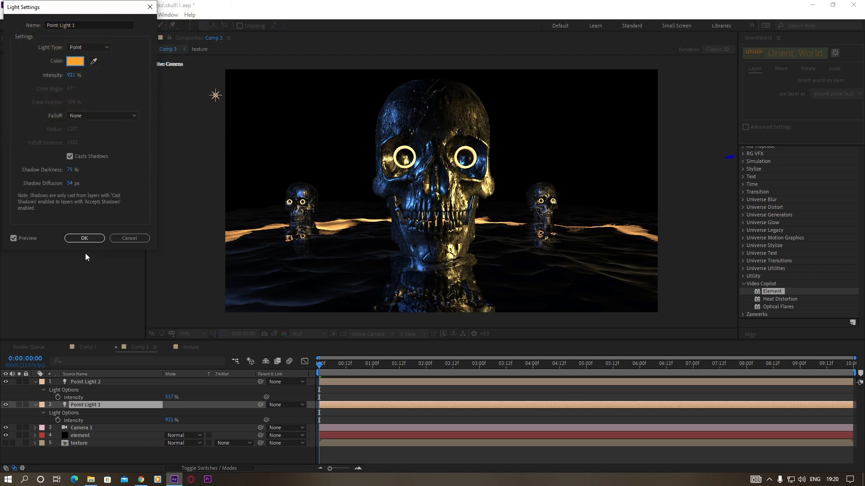
pyautogui.click(84, 238)
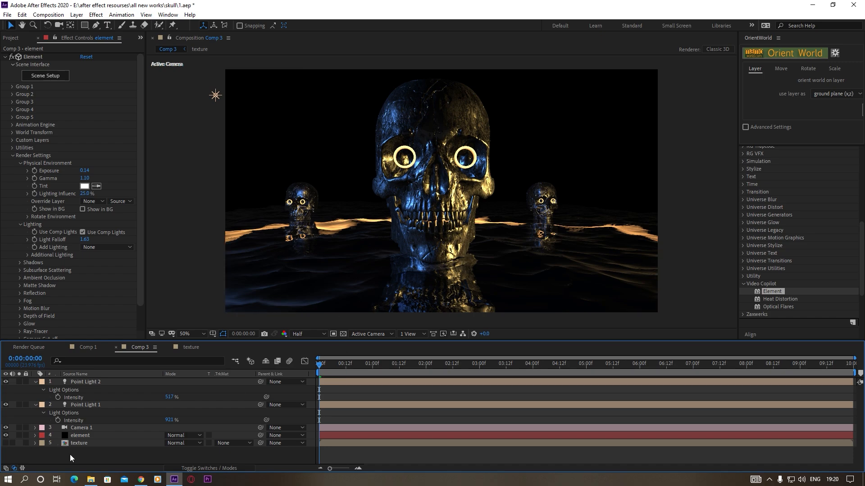
# In the element layer's scene setup, assign Group Folder Copy 2 to auxiliary animation Channel 1
pyautogui.click(96, 435)
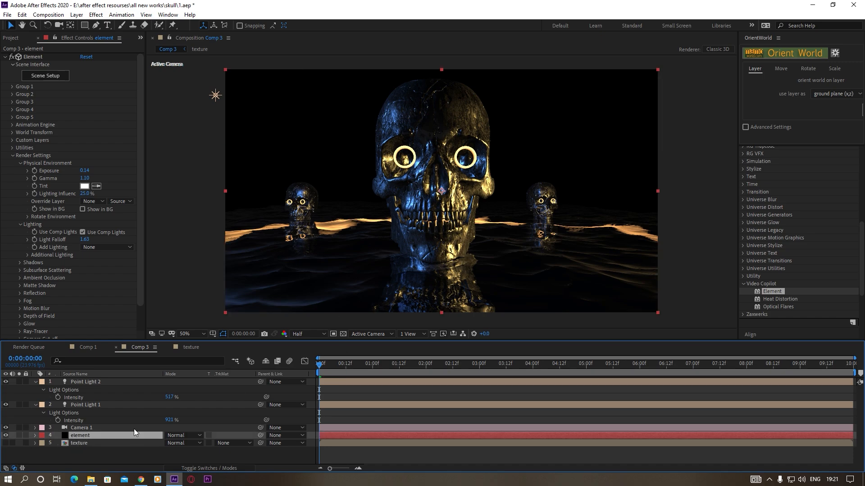
pyautogui.click(47, 75)
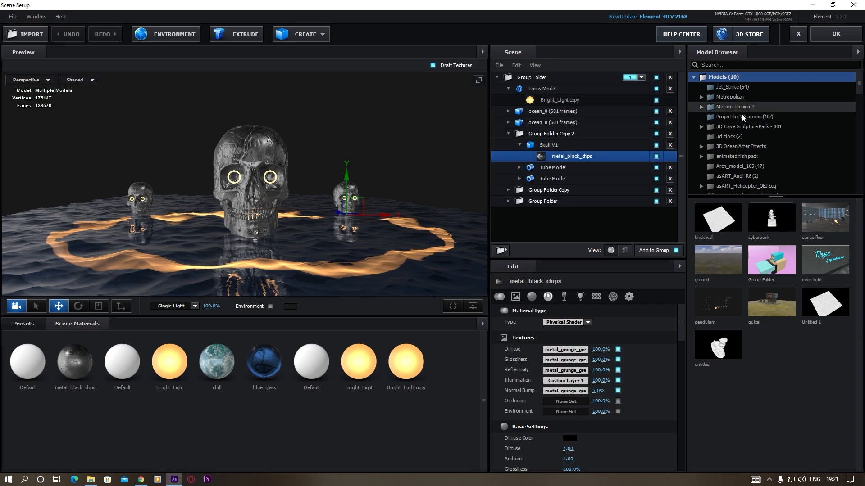
pyautogui.click(554, 134)
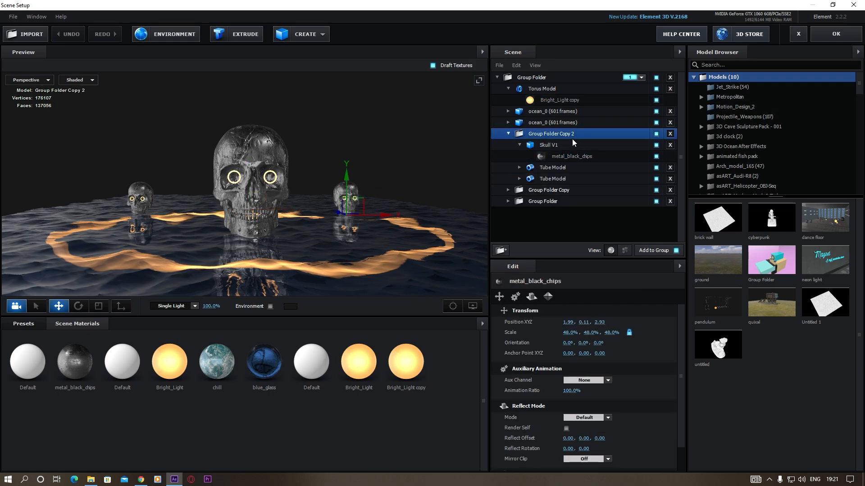
pyautogui.rightClick(541, 133)
pyautogui.moveTo(588, 218)
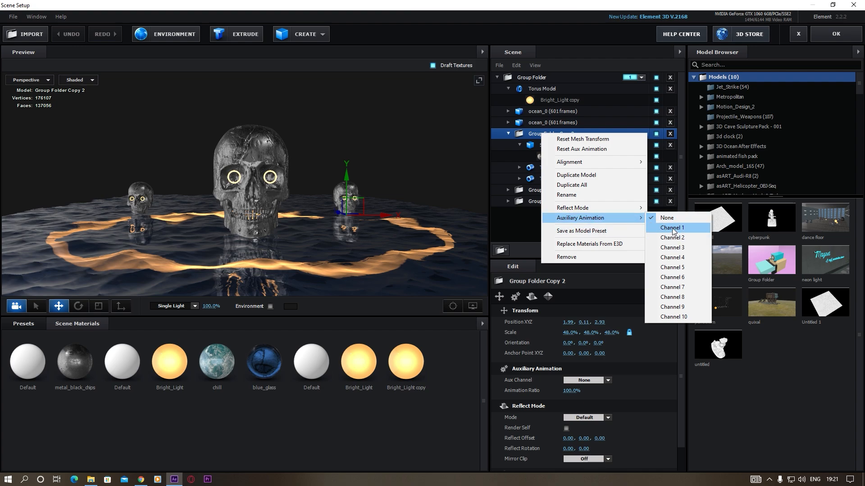
pyautogui.click(673, 229)
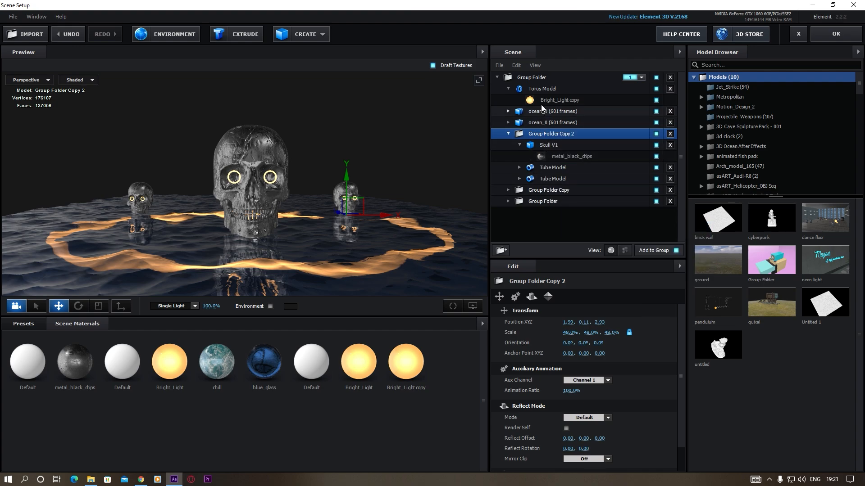
# Assign Group Folder Copy to auxiliary animation Channel 2
pyautogui.click(508, 189)
pyautogui.click(518, 212)
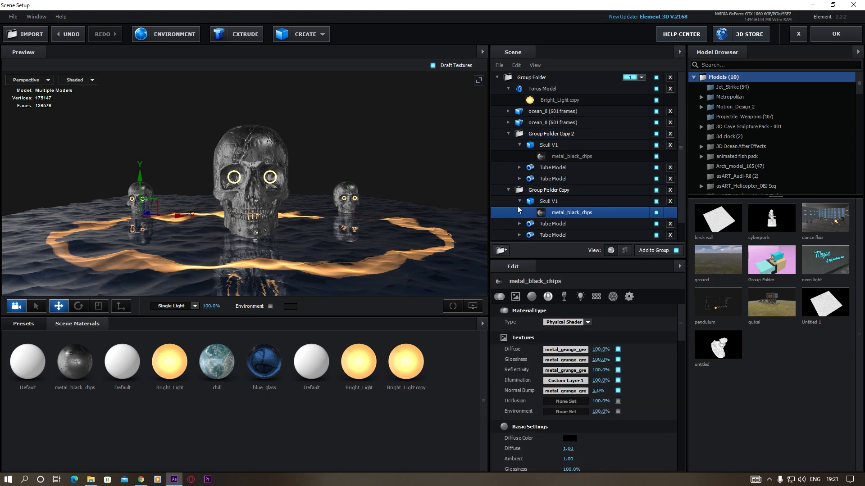
pyautogui.click(546, 189)
pyautogui.rightClick(547, 190)
pyautogui.moveTo(598, 274)
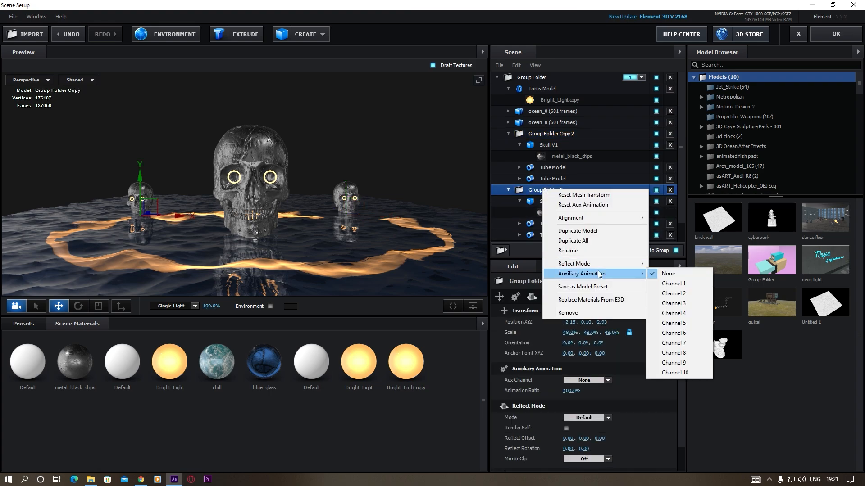
pyautogui.click(683, 294)
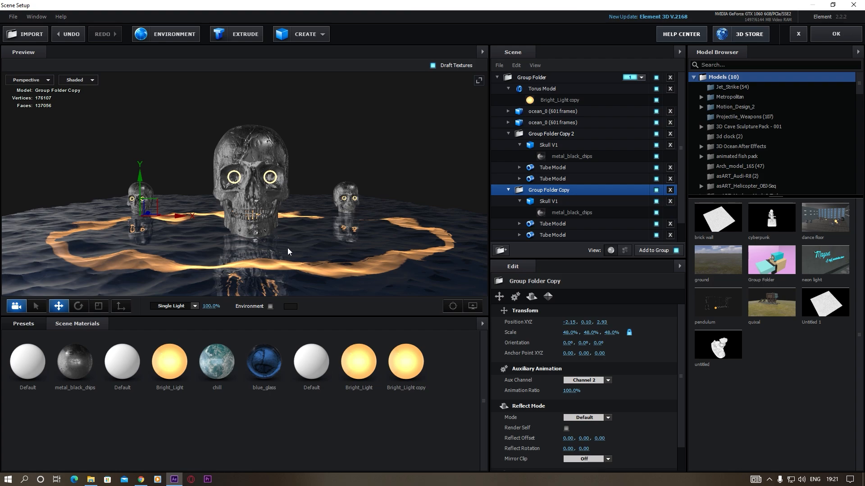
# Raise all three skull group folders together along Y until they float above the ocean, and accept the scene setup
pyautogui.scroll(-3, 288, 248)
pyautogui.moveTo(288, 248); pyautogui.dragTo(298, 247)
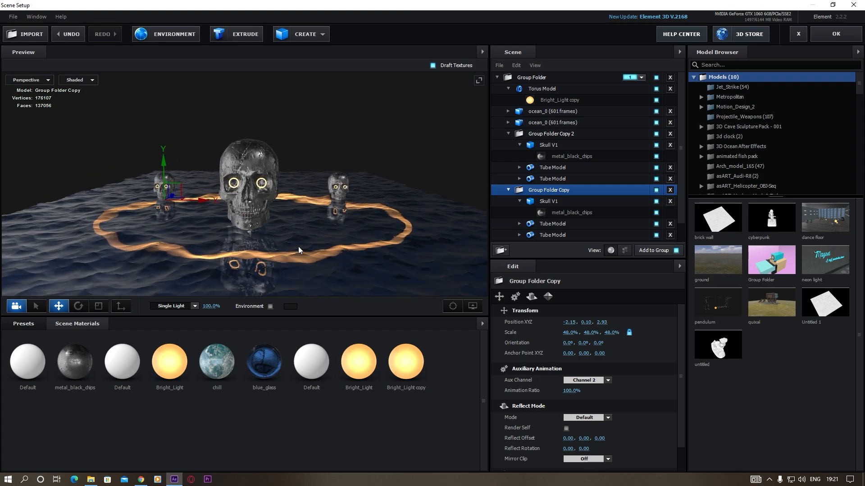
pyautogui.scroll(2, 299, 247)
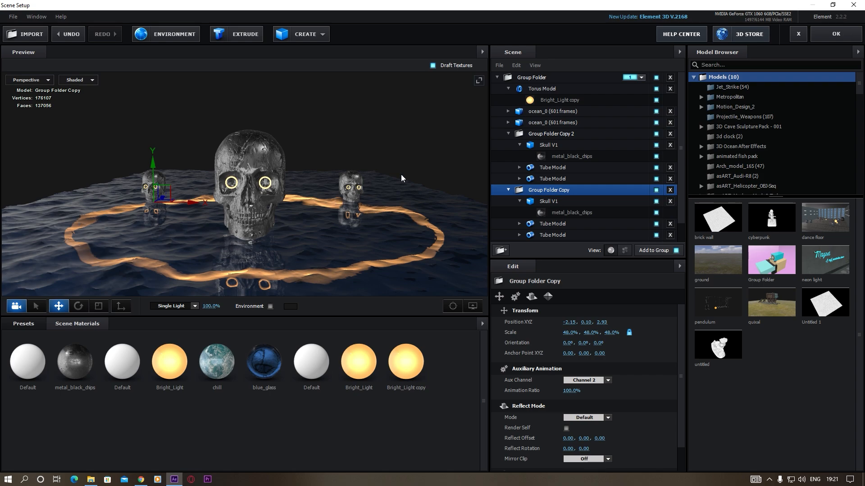
pyautogui.keyDown('ctrl'); pyautogui.click(540, 133); pyautogui.keyUp('ctrl')
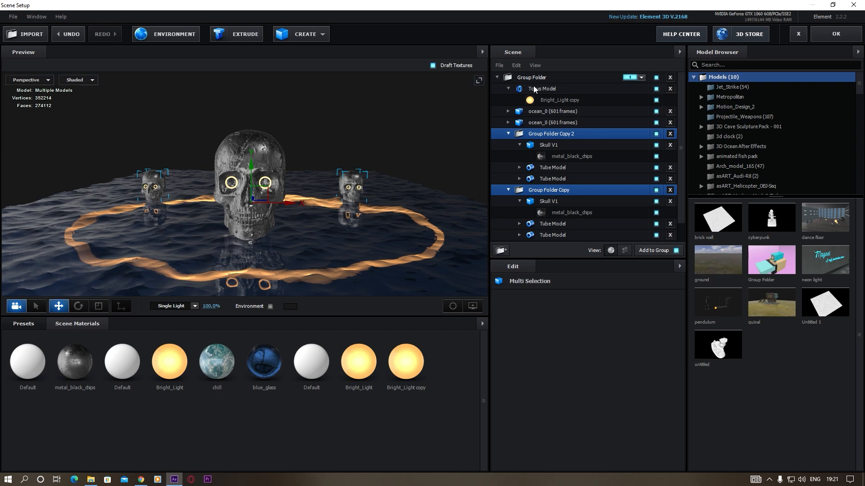
pyautogui.scroll(-1, 531, 225)
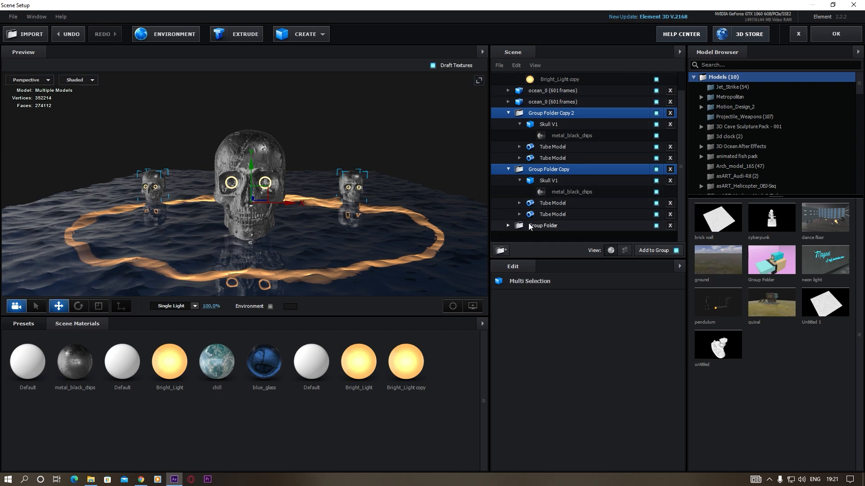
pyautogui.keyDown('ctrl'); pyautogui.click(530, 226); pyautogui.keyUp('ctrl')
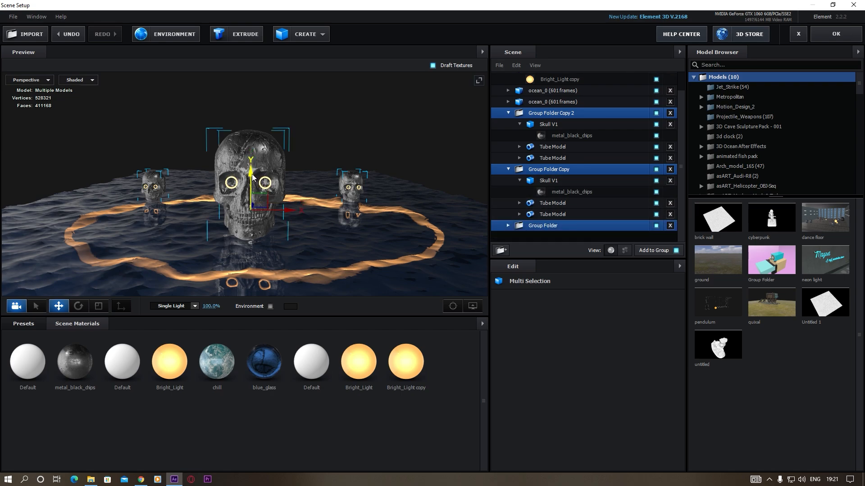
pyautogui.moveTo(252, 176); pyautogui.dragTo(251, 168)
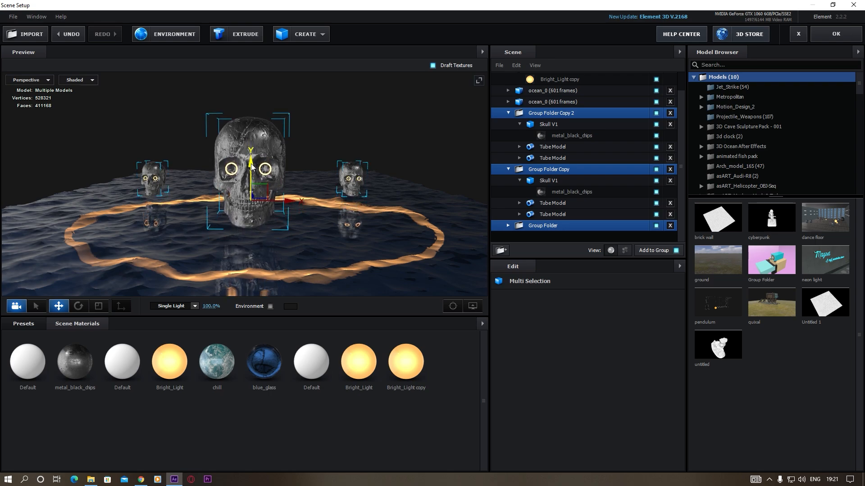
pyautogui.moveTo(400, 194)
pyautogui.mouseDown()
pyautogui.moveTo(393, 200)
pyautogui.moveTo(397, 192)
pyautogui.mouseUp()
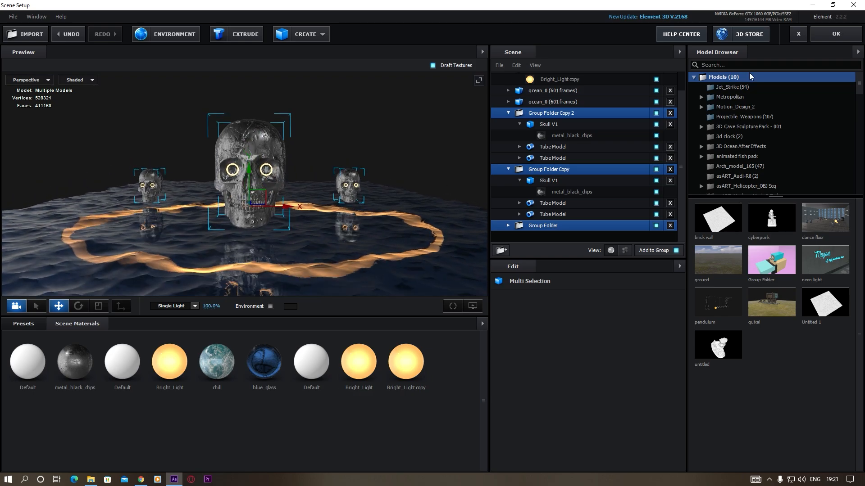
pyautogui.click(838, 34)
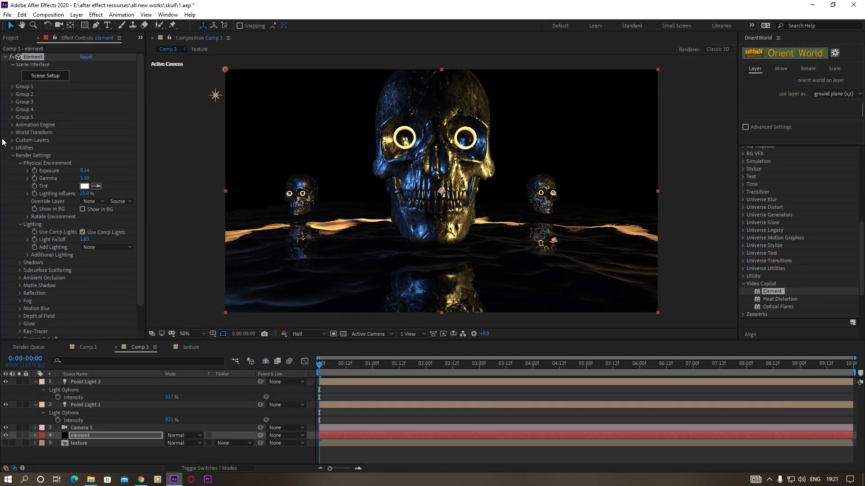
# Reveal the rotation values of Group 1's aux Channel 1, try a Y rotation of -22° and undo it
pyautogui.click(11, 86)
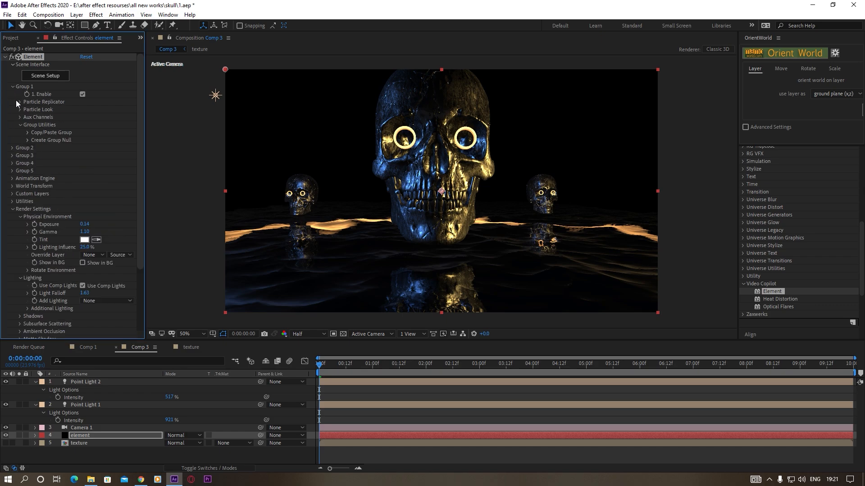
pyautogui.click(19, 117)
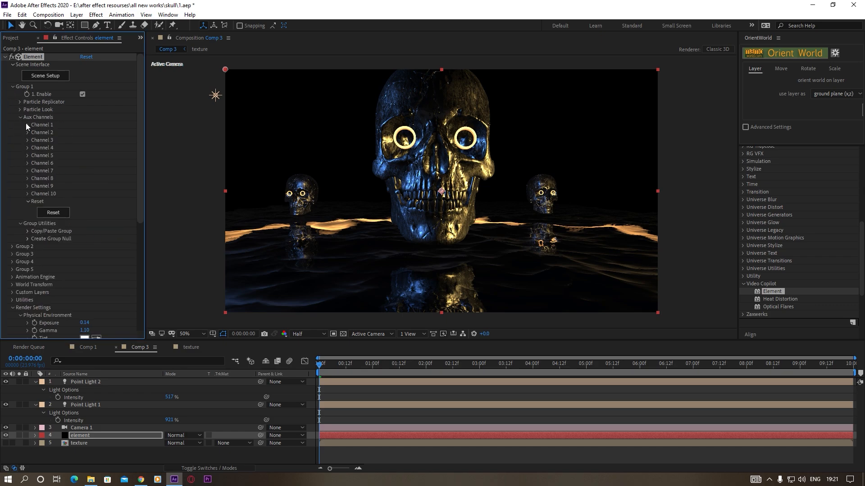
pyautogui.click(28, 125)
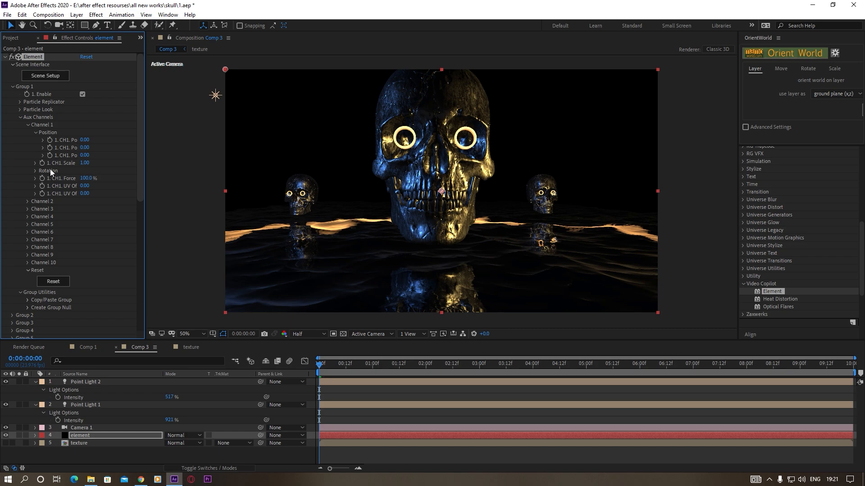
pyautogui.click(35, 170)
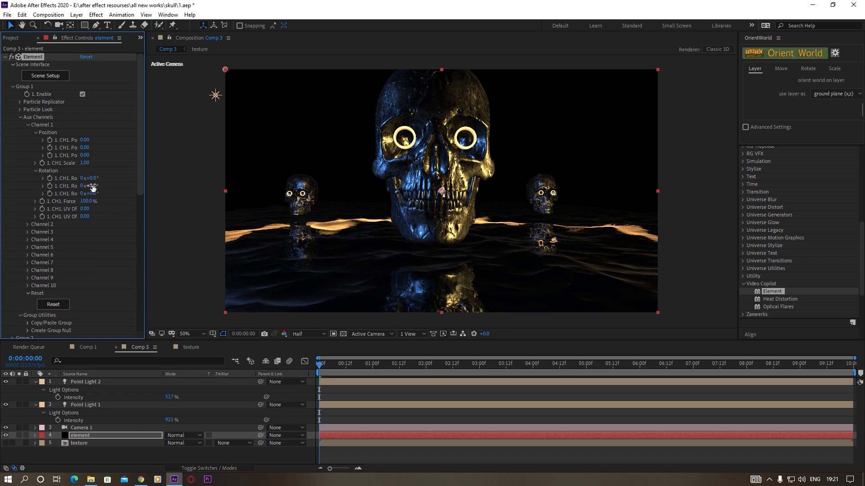
pyautogui.moveTo(103, 186); pyautogui.dragTo(96, 196)
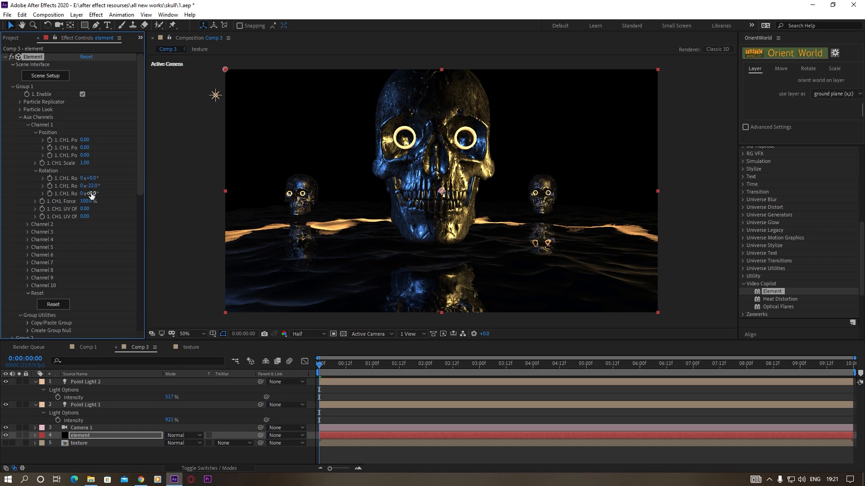
pyautogui.hotkey('ctrl', 'z')
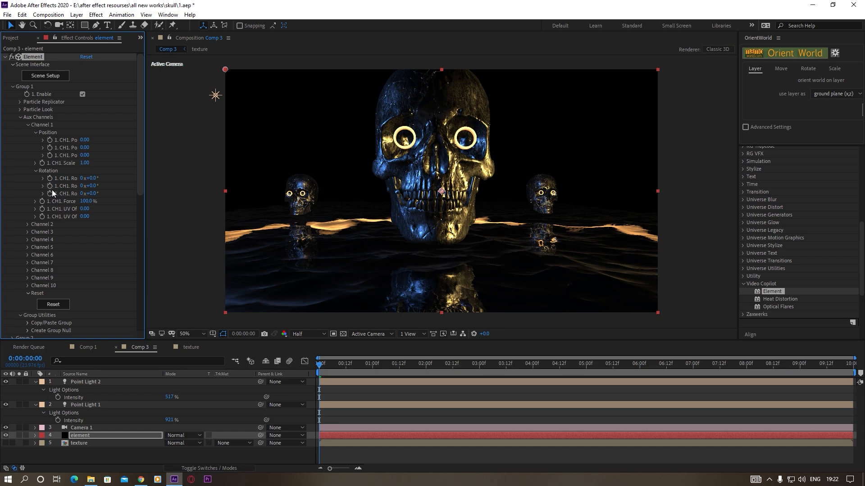
# Add the expression time*50 to aux Channel 1's Y rotation and preview the skull's spin along the timeline
pyautogui.keyDown('alt'); pyautogui.click(49, 186); pyautogui.keyUp('alt')
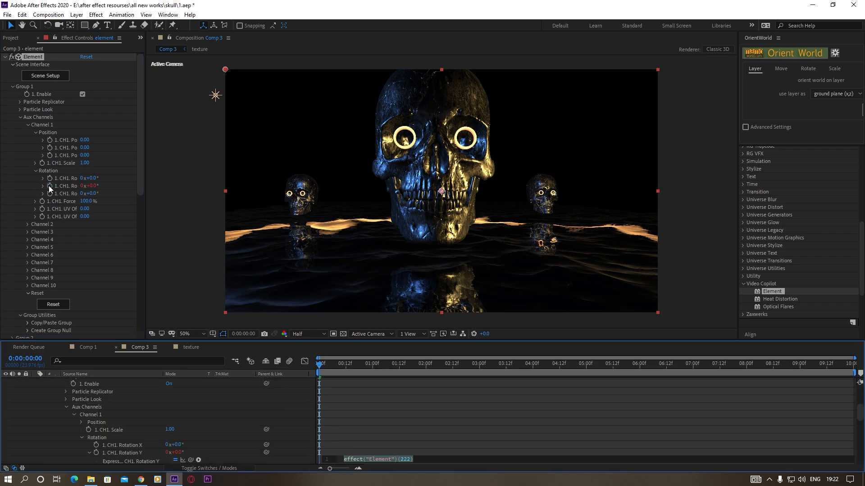
pyautogui.write('time')
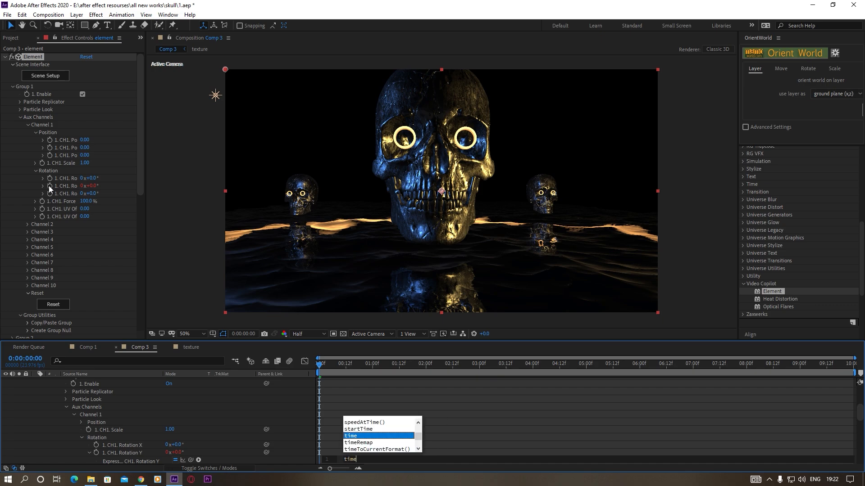
pyautogui.write('*')
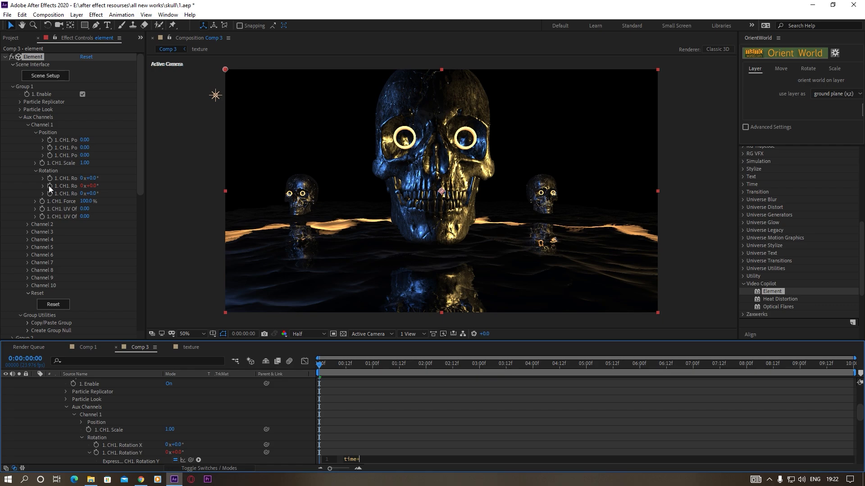
pyautogui.write('50')
pyautogui.click(348, 416)
pyautogui.click(335, 365)
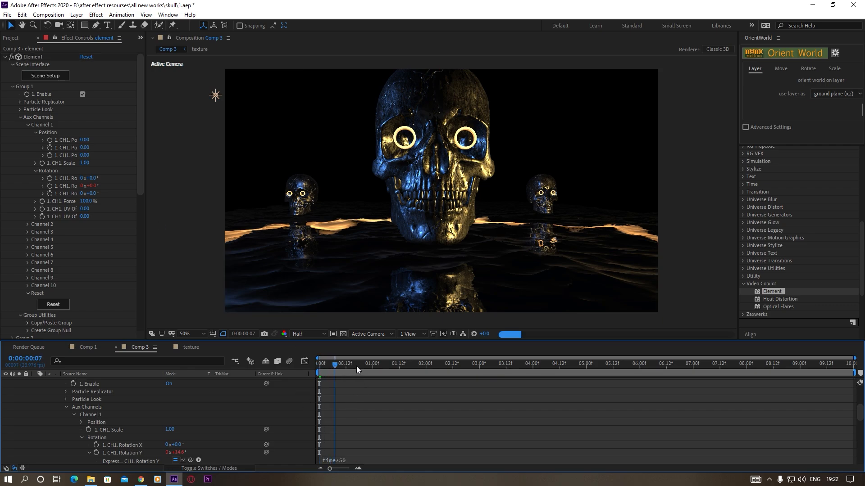
pyautogui.click(421, 367)
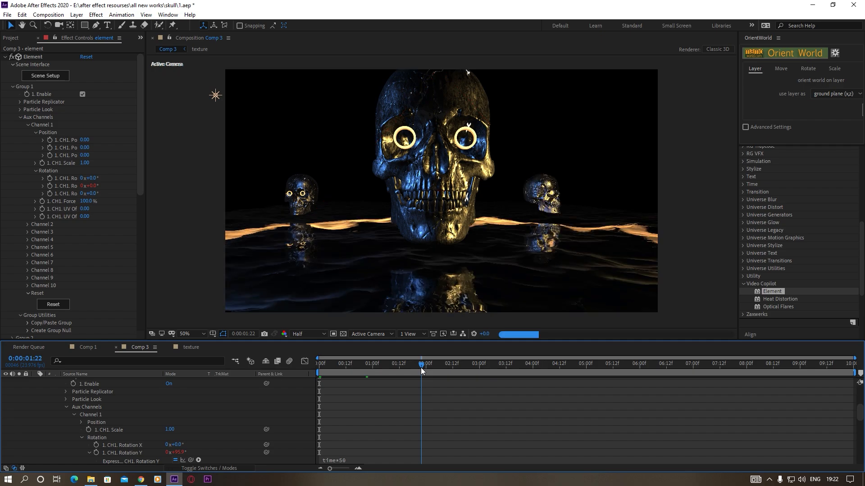
pyautogui.moveTo(421, 367); pyautogui.dragTo(325, 367)
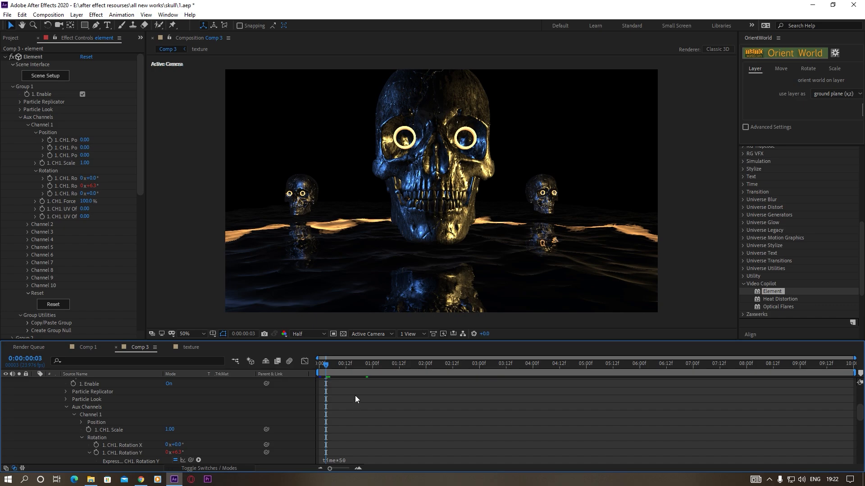
pyautogui.press('space')
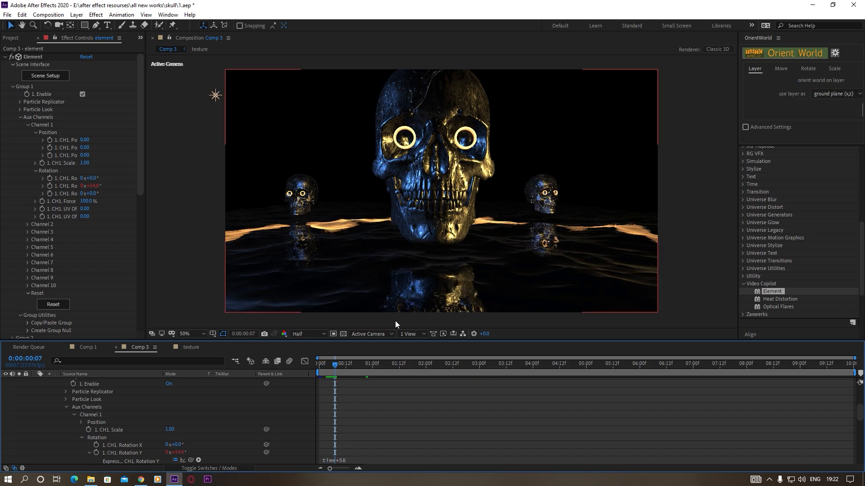
# Change aux Channel 1's Y rotation expression to time*80
pyautogui.click(363, 459)
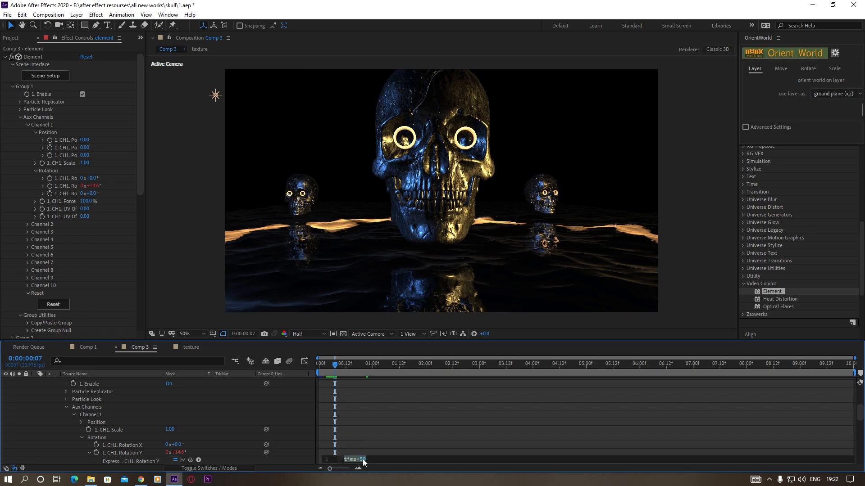
pyautogui.click(364, 459)
pyautogui.moveTo(363, 459); pyautogui.dragTo(359, 459)
pyautogui.write('8')
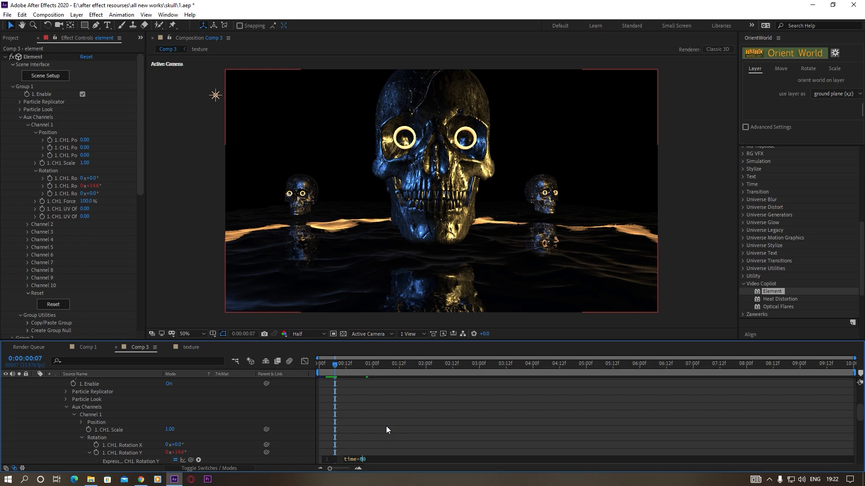
pyautogui.click(384, 420)
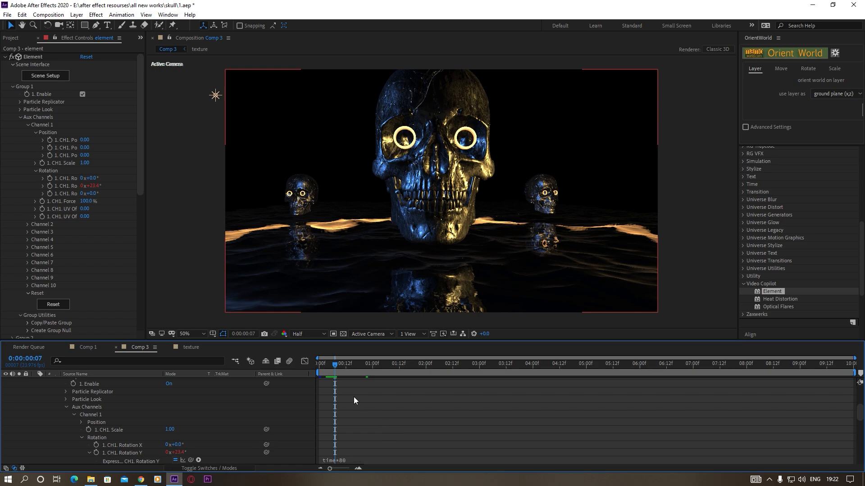
# Reuse Channel 1's expression on aux Channel 2's Y rotation with a negative multiplier, making it time*-80
pyautogui.click(332, 462)
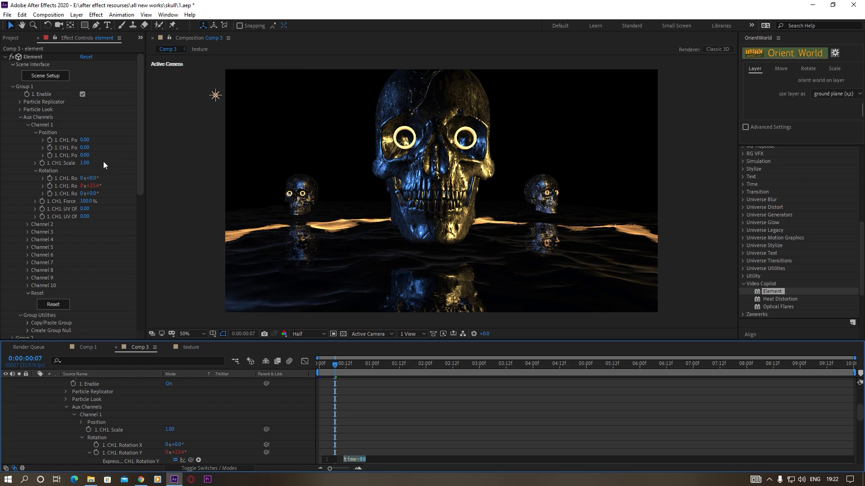
pyautogui.click(27, 225)
pyautogui.click(35, 270)
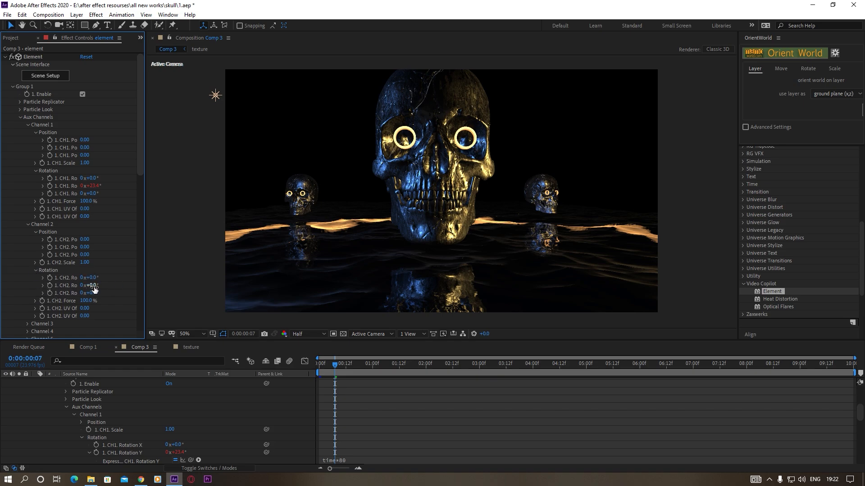
pyautogui.keyDown('alt'); pyautogui.click(50, 285); pyautogui.keyUp('alt')
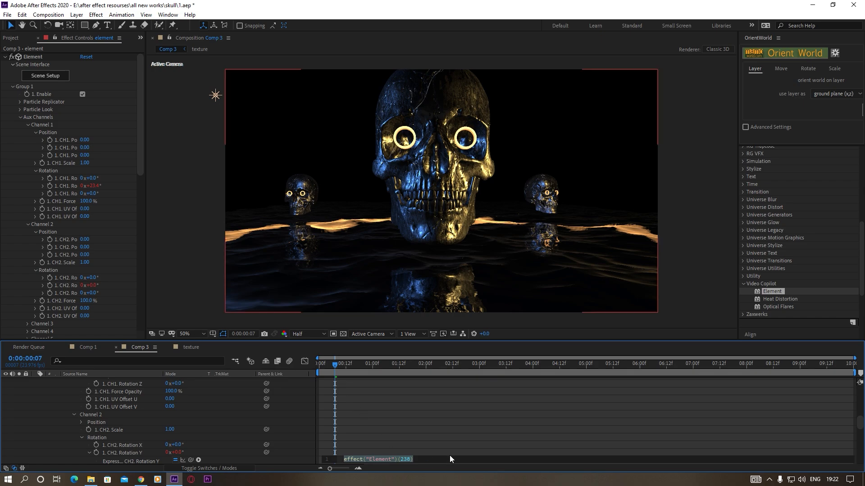
pyautogui.write('time*80')
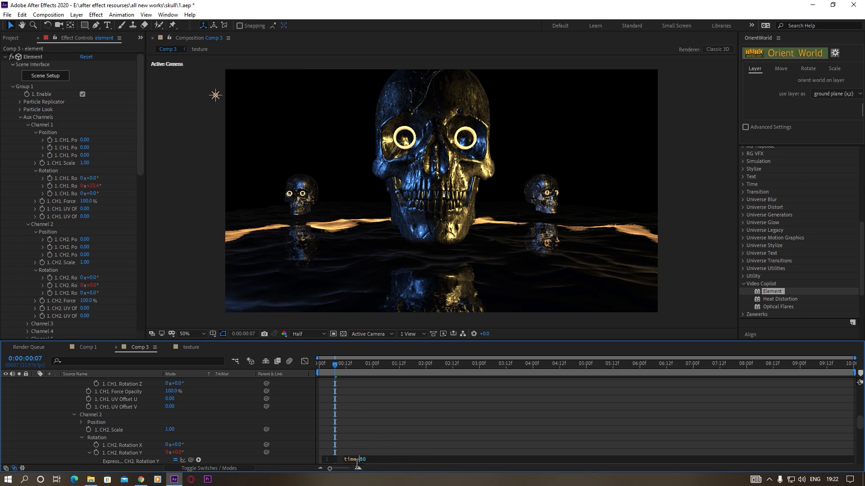
pyautogui.click(373, 433)
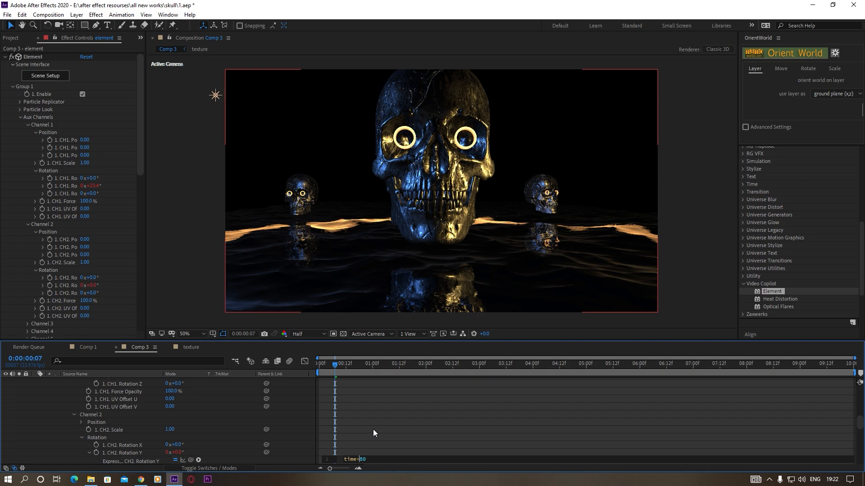
pyautogui.write('-')
pyautogui.click(368, 405)
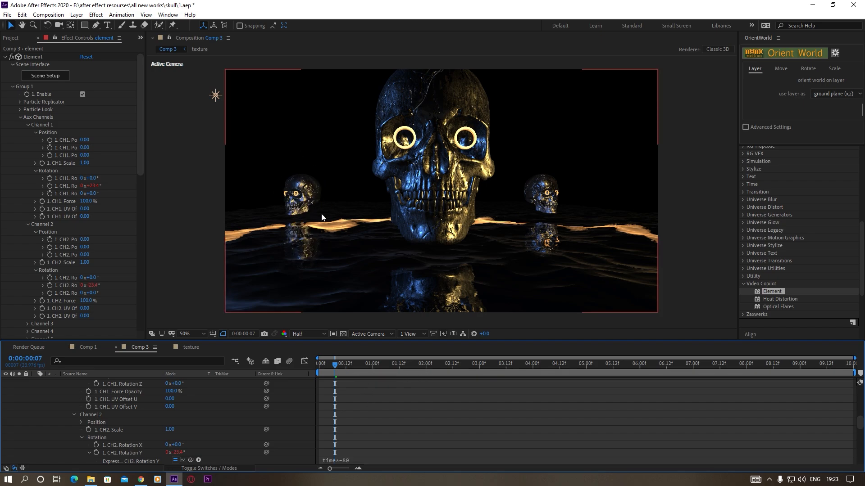
# Preview the opposite spins of the two side skulls at several times along the timeline and check the full frame
pyautogui.click(392, 364)
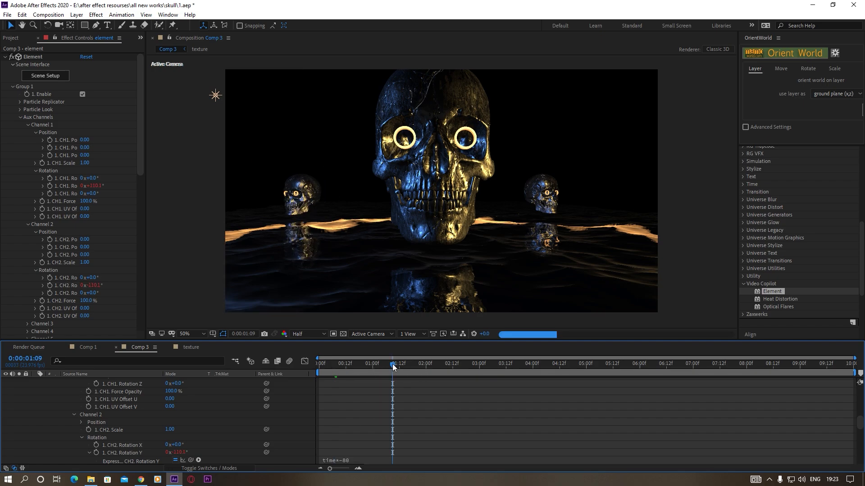
pyautogui.moveTo(393, 365); pyautogui.dragTo(586, 366)
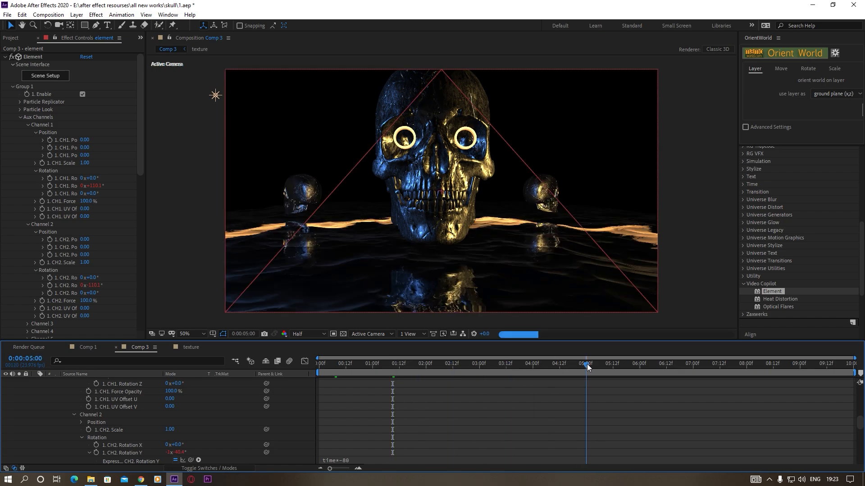
pyautogui.click(783, 362)
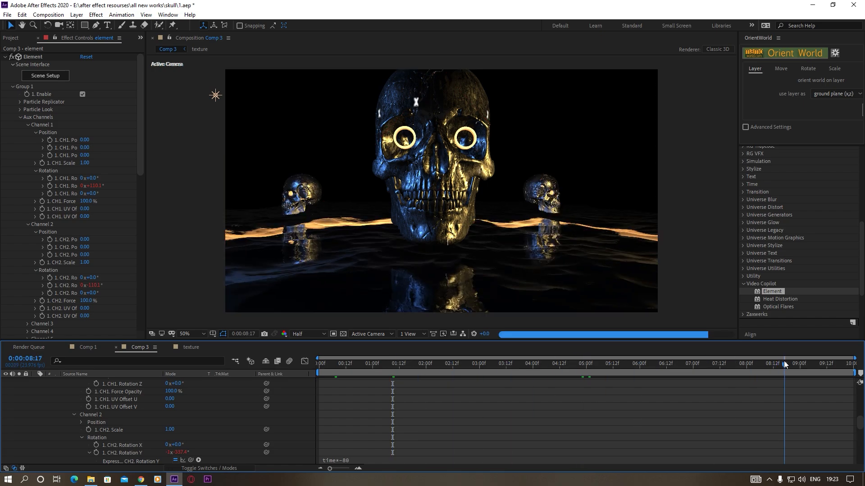
pyautogui.moveTo(783, 363); pyautogui.dragTo(632, 367)
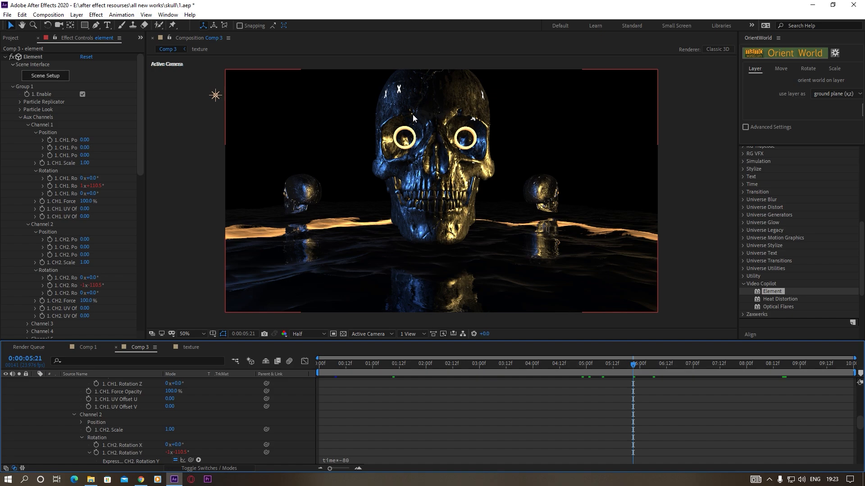
pyautogui.scroll(-1, 447, 219)
pyautogui.scroll(1, 445, 213)
pyautogui.scroll(-1, 444, 212)
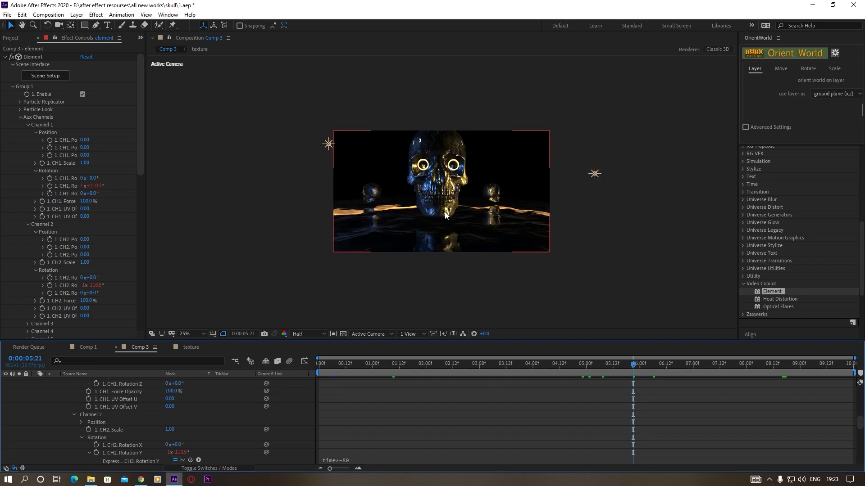
pyautogui.scroll(1, 445, 215)
# Collapse the element layer's properties in the timeline and select the layer
pyautogui.scroll(10, 52, 425)
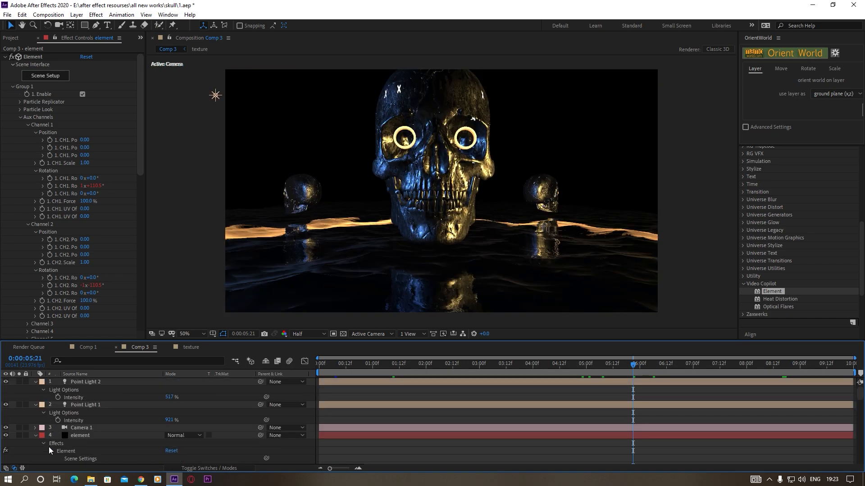
pyautogui.click(34, 436)
pyautogui.click(81, 436)
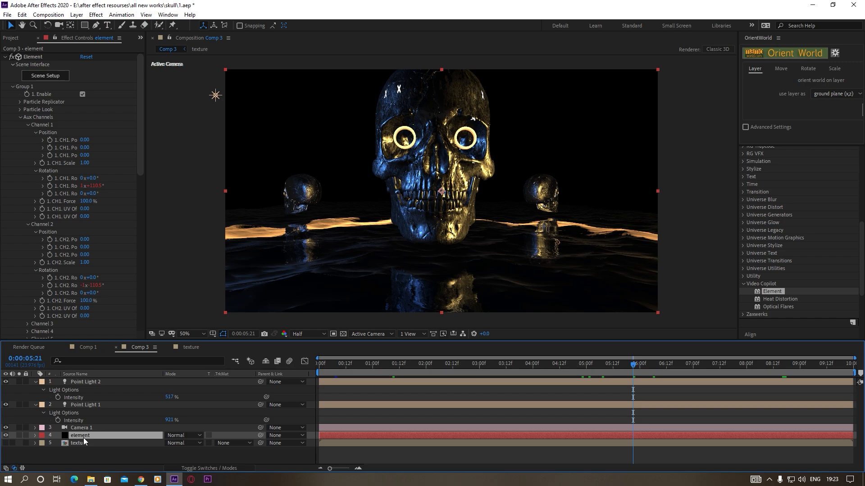
# Duplicate the element layer and set the upper copy's Element output to show only Illumination
pyautogui.hotkey('ctrl', 'd')
pyautogui.hotkey('ctrl', 's')
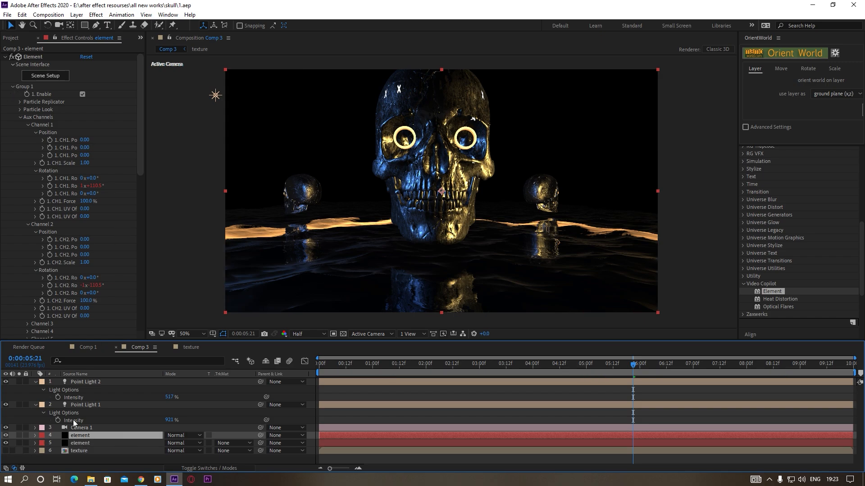
pyautogui.click(13, 87)
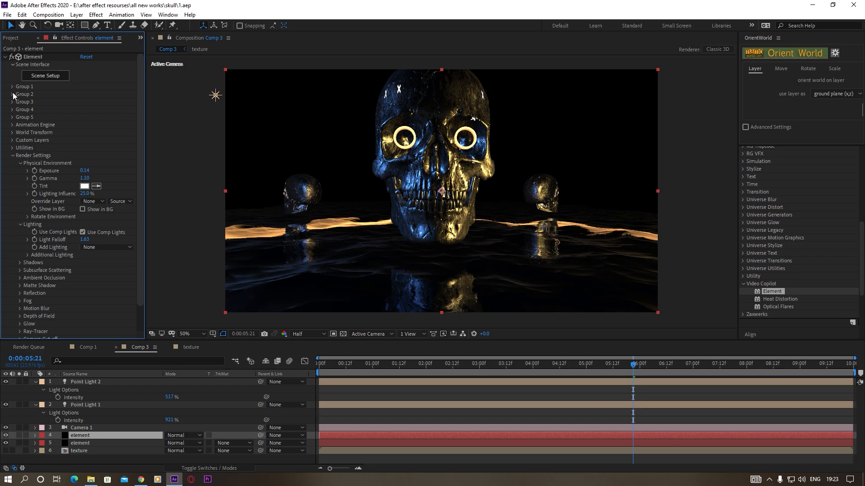
pyautogui.click(13, 156)
pyautogui.click(12, 163)
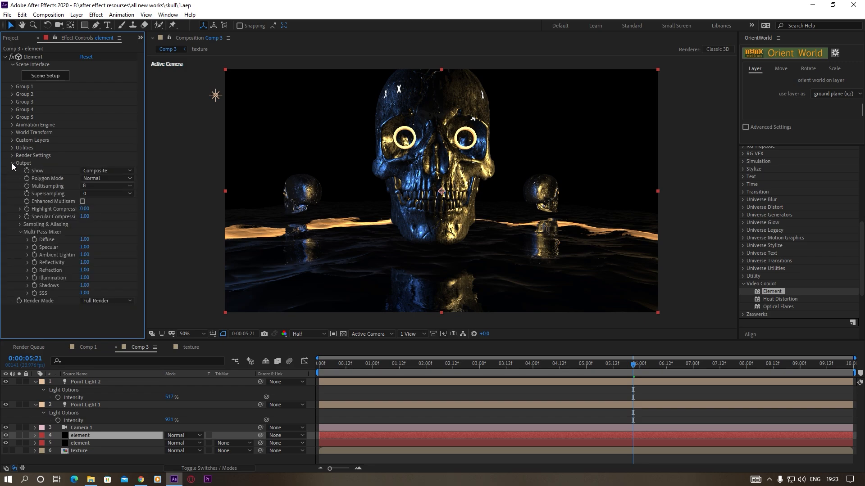
pyautogui.click(102, 170)
pyautogui.click(117, 279)
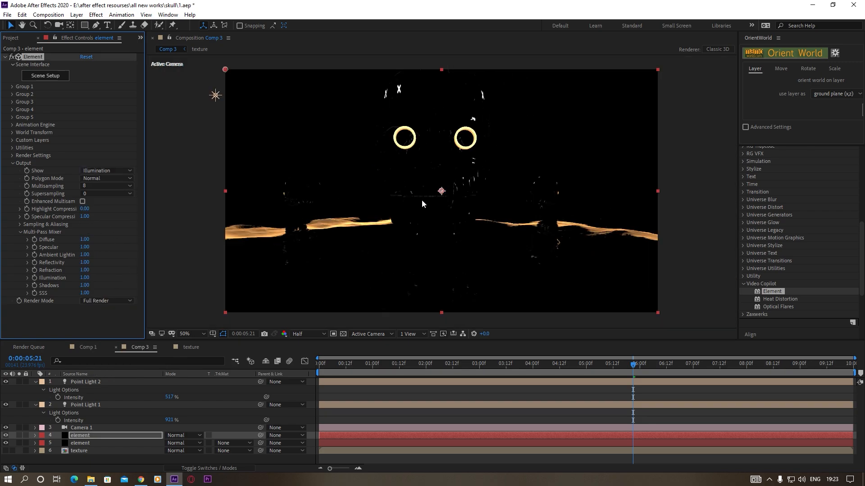
# Apply the RG VFX Optical Glow effect to the illumination copy with amount 8 and size 198
pyautogui.click(96, 14)
pyautogui.moveTo(131, 235)
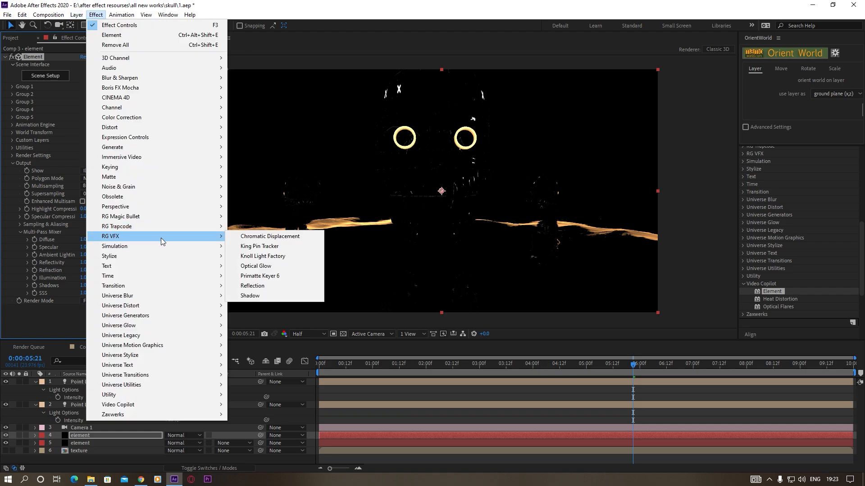
pyautogui.click(272, 266)
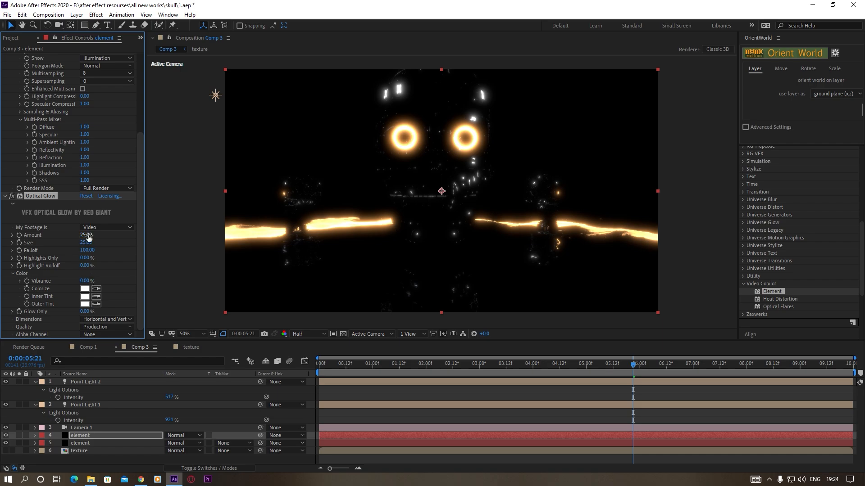
pyautogui.moveTo(88, 236); pyautogui.dragTo(175, 260)
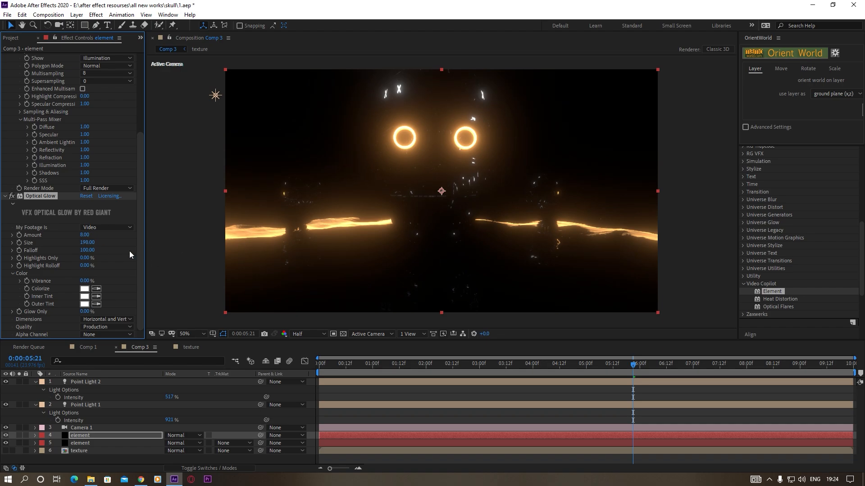
# Set the glowing copy's blend mode to Add and check the glow at earlier times in the timeline
pyautogui.click(174, 435)
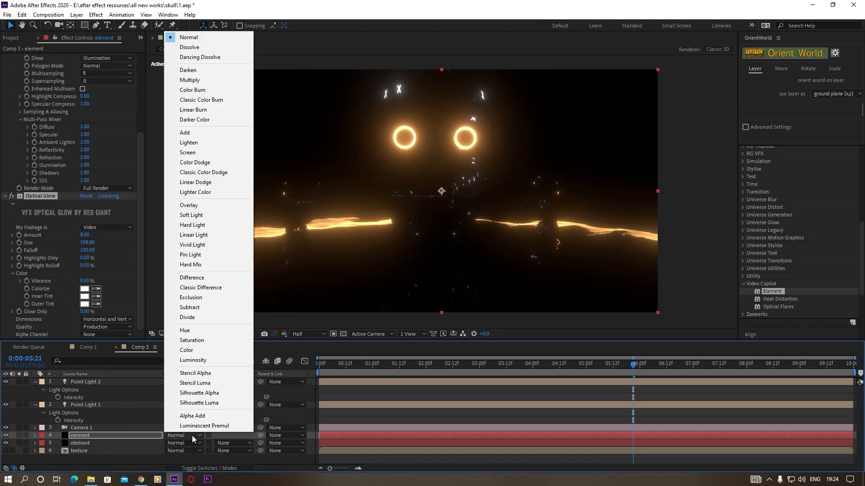
pyautogui.click(193, 131)
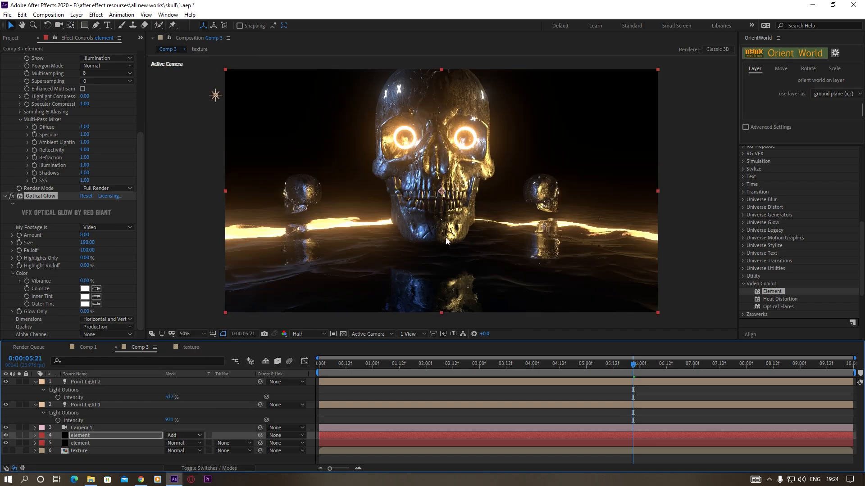
pyautogui.click(437, 365)
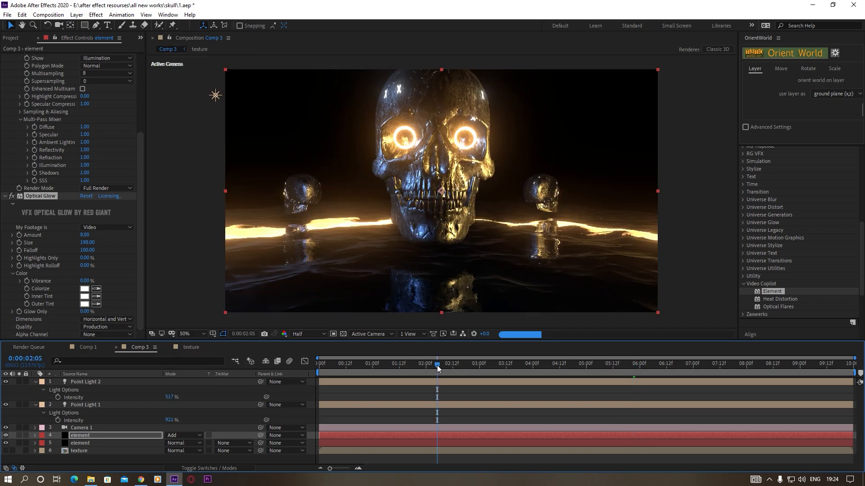
pyautogui.moveTo(437, 365); pyautogui.dragTo(359, 366)
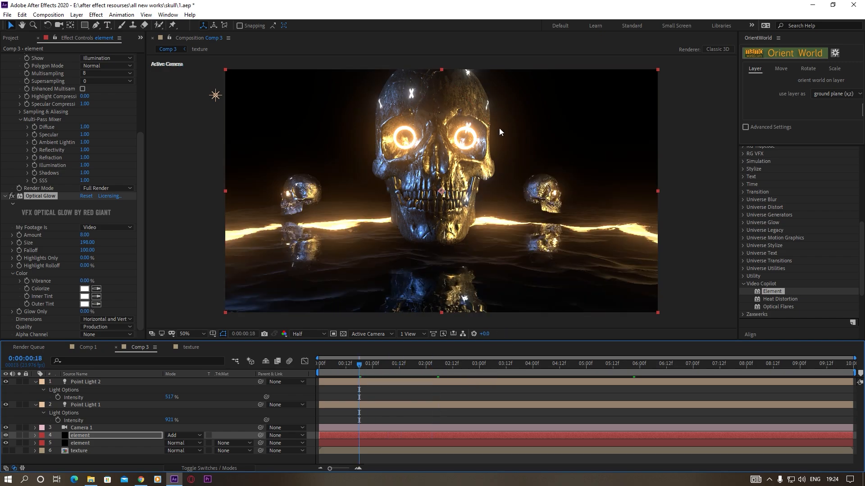
# Enable Fog in the Element render settings of the lower element layer
pyautogui.click(79, 443)
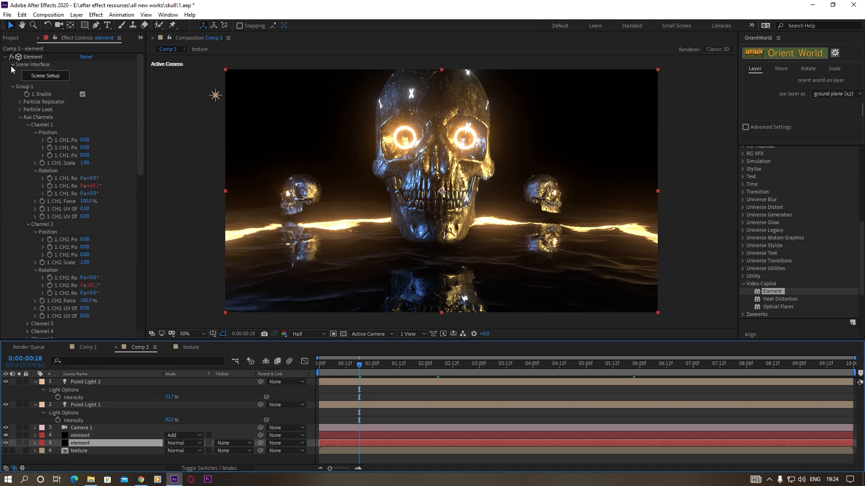
pyautogui.click(13, 86)
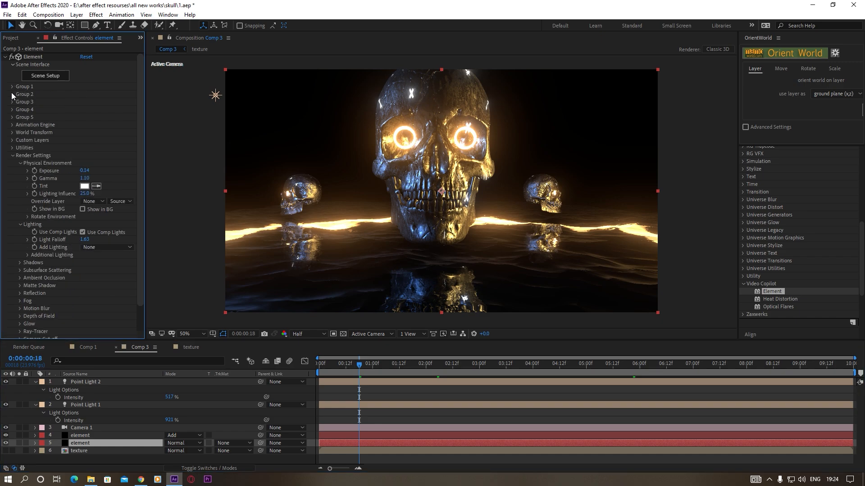
pyautogui.click(19, 163)
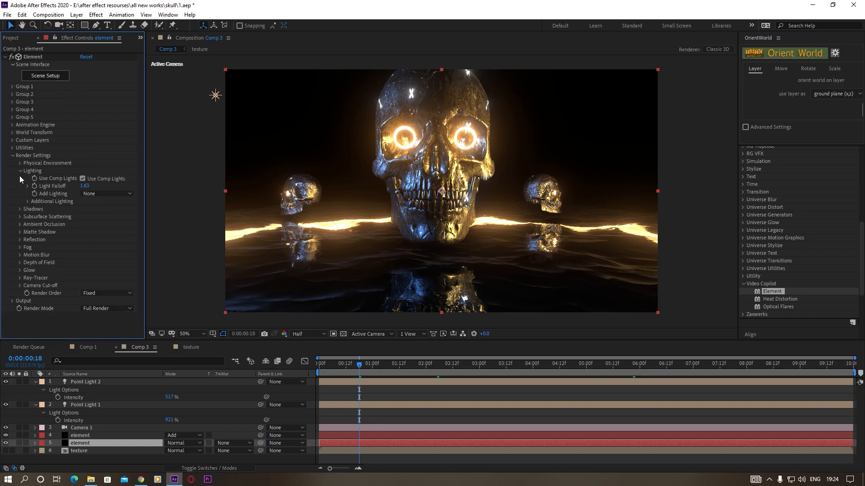
pyautogui.click(20, 170)
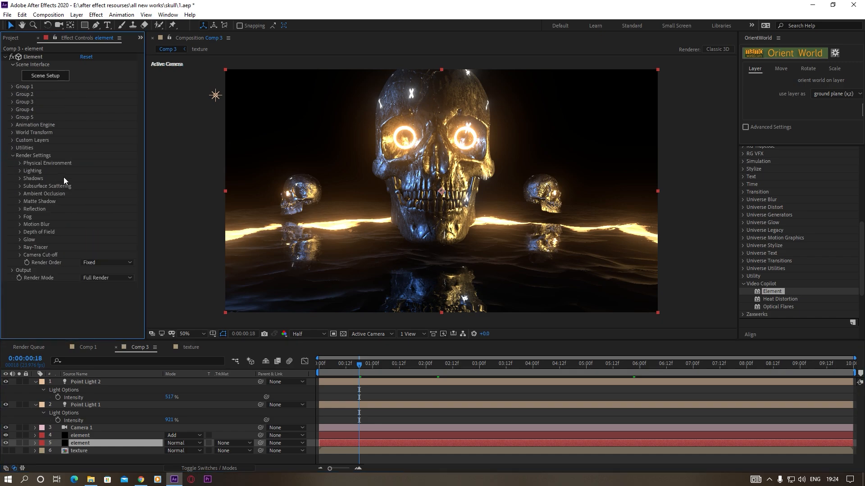
pyautogui.click(20, 217)
pyautogui.click(82, 225)
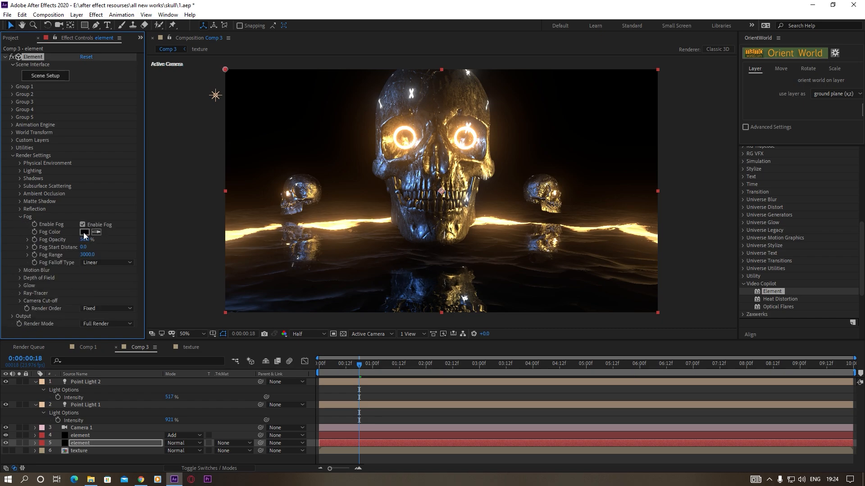
# Set the fog opacity to 100%, its start distance to -790 and its falloff type to Exponential
pyautogui.moveTo(96, 240); pyautogui.dragTo(169, 238)
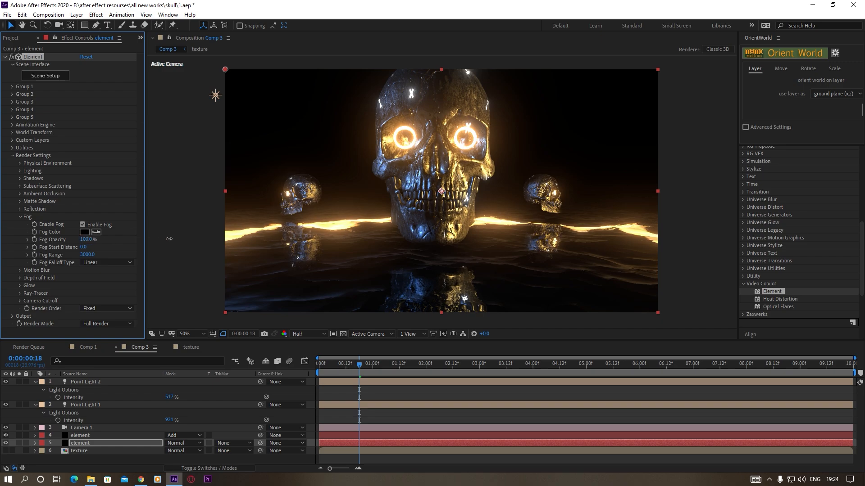
pyautogui.moveTo(85, 247); pyautogui.dragTo(54, 255)
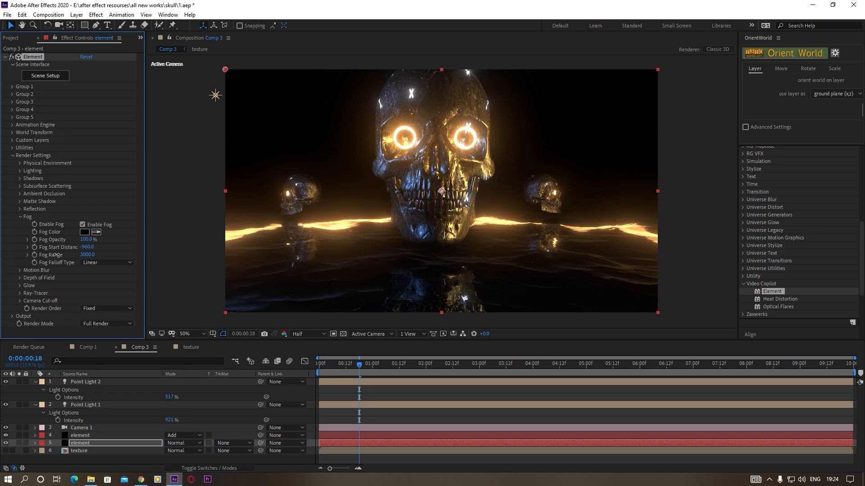
pyautogui.click(104, 265)
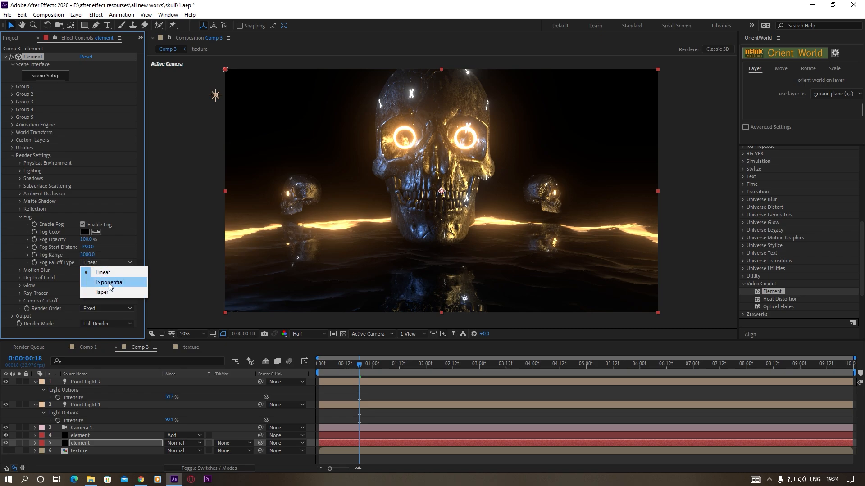
pyautogui.click(109, 283)
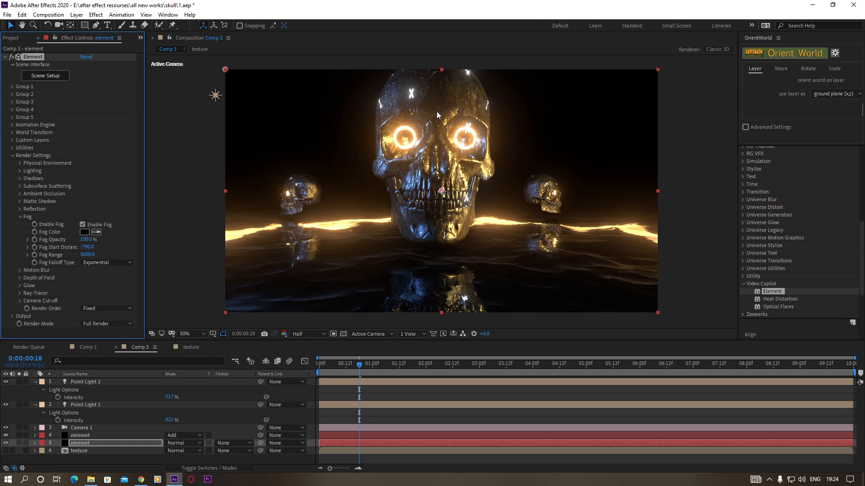
# Switch the lower element layer's shadow mode to Ray-Traced
pyautogui.click(19, 178)
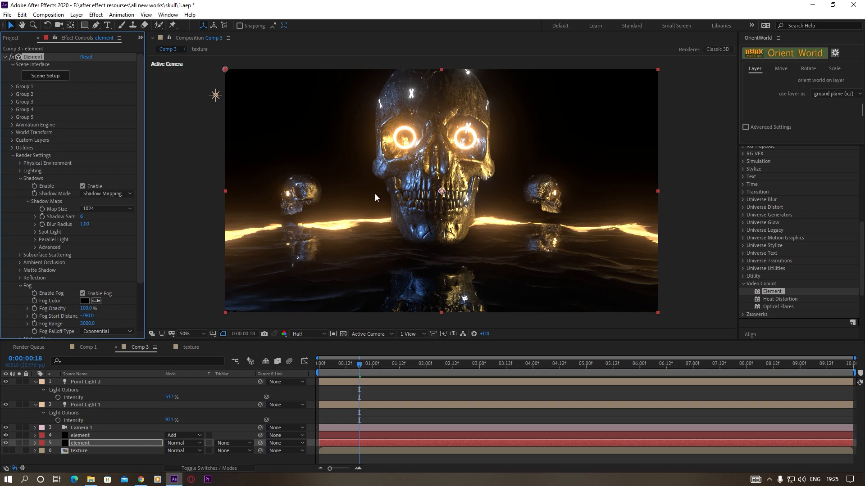
pyautogui.click(118, 193)
pyautogui.click(118, 215)
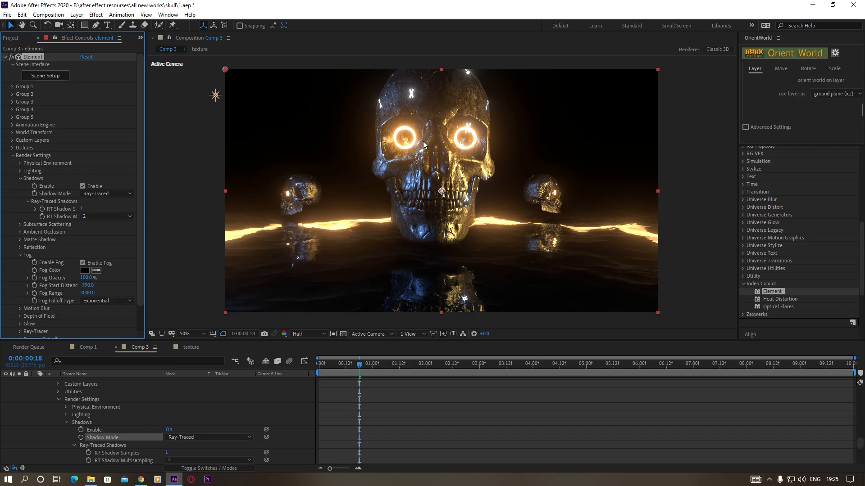
# Enable ambient occlusion on the lower element layer and set its AO mode to Ray-Traced
pyautogui.click(19, 179)
pyautogui.click(20, 233)
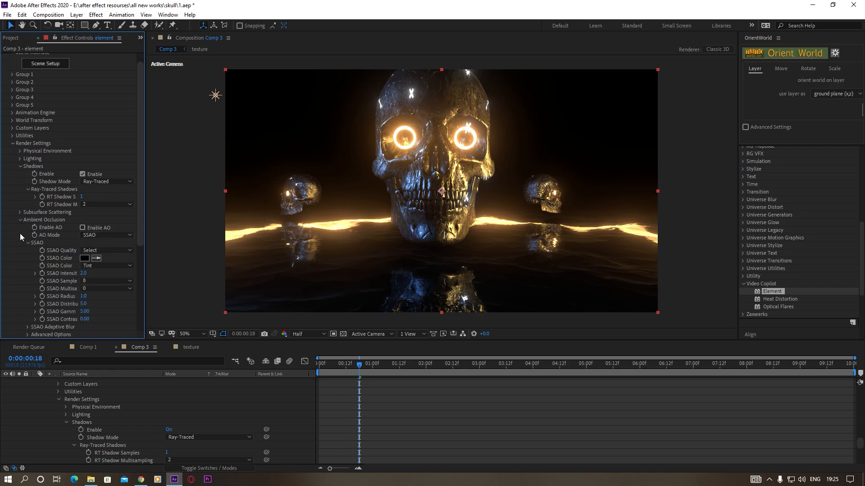
pyautogui.click(83, 227)
pyautogui.click(112, 234)
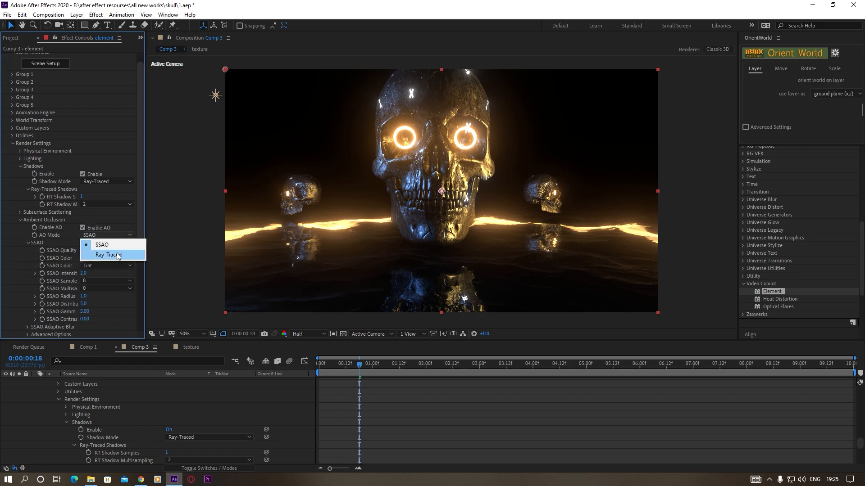
pyautogui.click(117, 255)
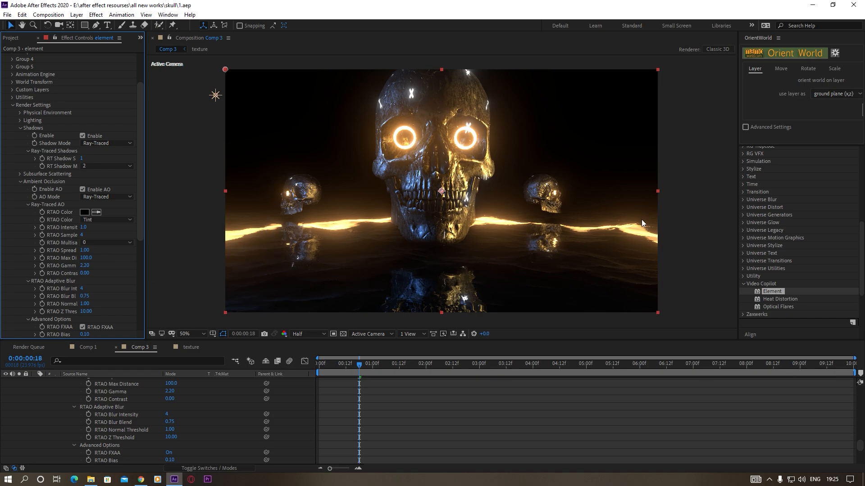
# Preview the 6 Ground Fog Rolling.mp4 footage in an enlarged viewer, then close it and restore the composition view's width
pyautogui.click(11, 39)
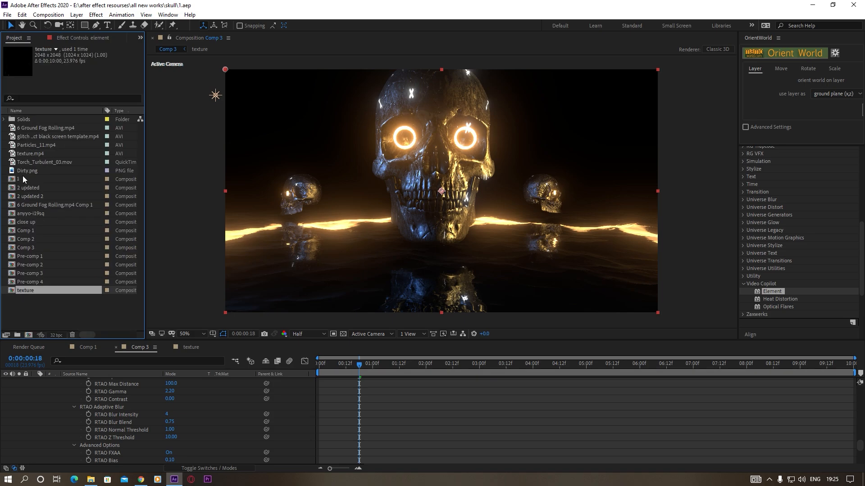
pyautogui.doubleClick(47, 128)
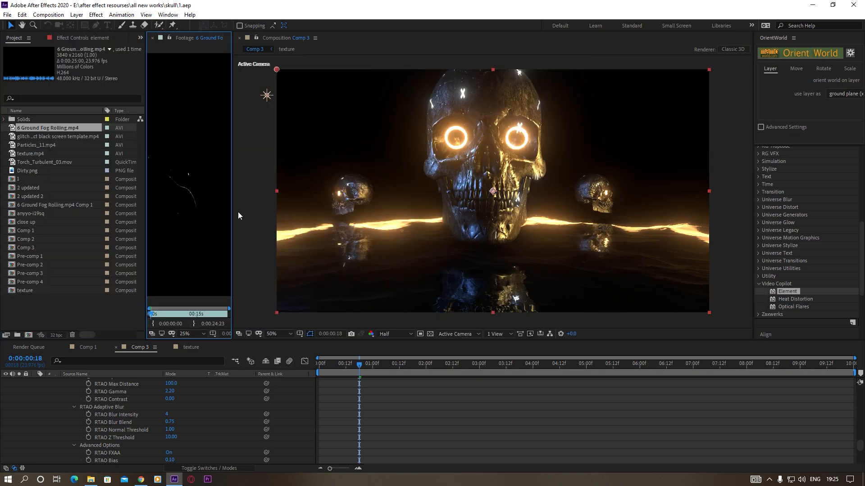
pyautogui.moveTo(232, 195); pyautogui.dragTo(585, 204)
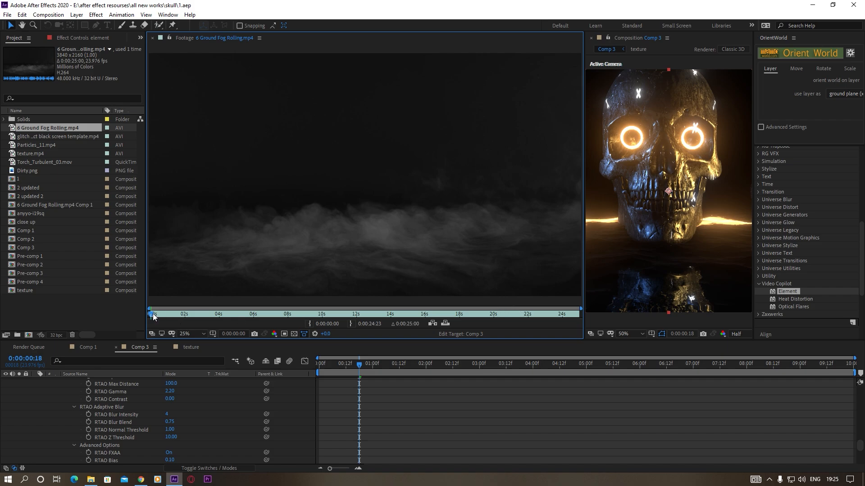
pyautogui.moveTo(153, 316); pyautogui.dragTo(198, 313)
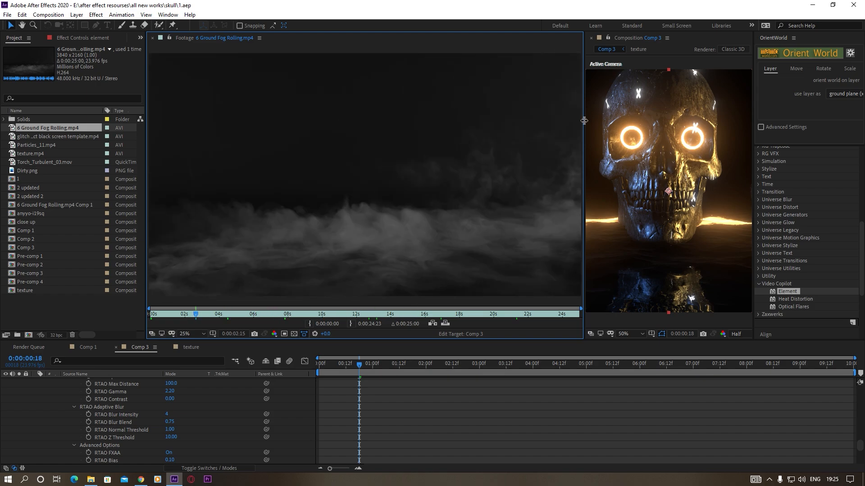
pyautogui.click(152, 38)
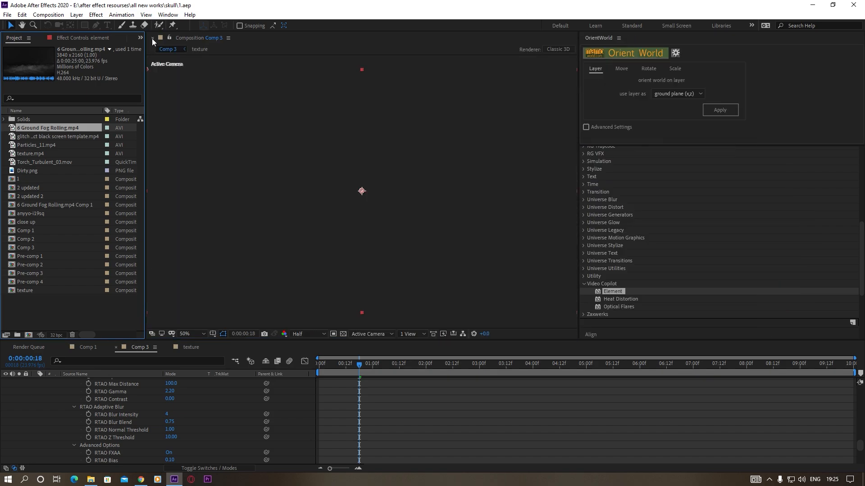
pyautogui.moveTo(579, 95); pyautogui.dragTo(739, 99)
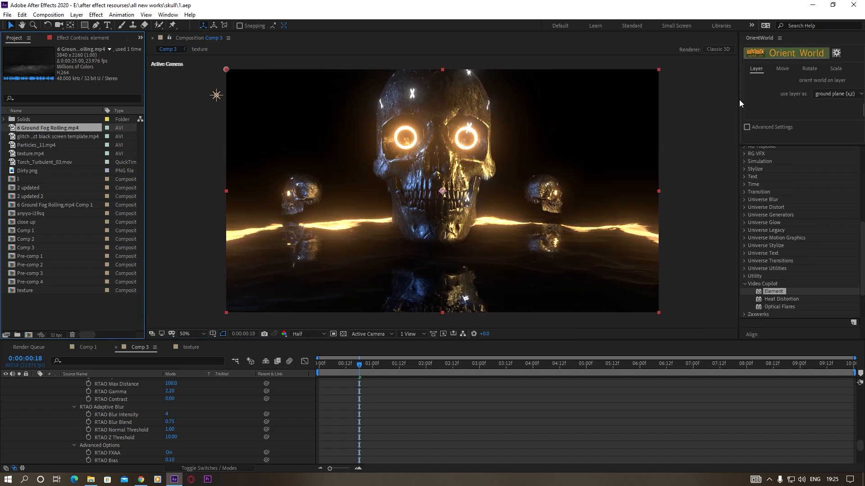
# Add 6 Ground Fog Rolling.mp4 to Comp 3 above the element layers and move its anchor point down near the fog's base
pyautogui.moveTo(38, 129); pyautogui.dragTo(466, 183)
pyautogui.press('.')
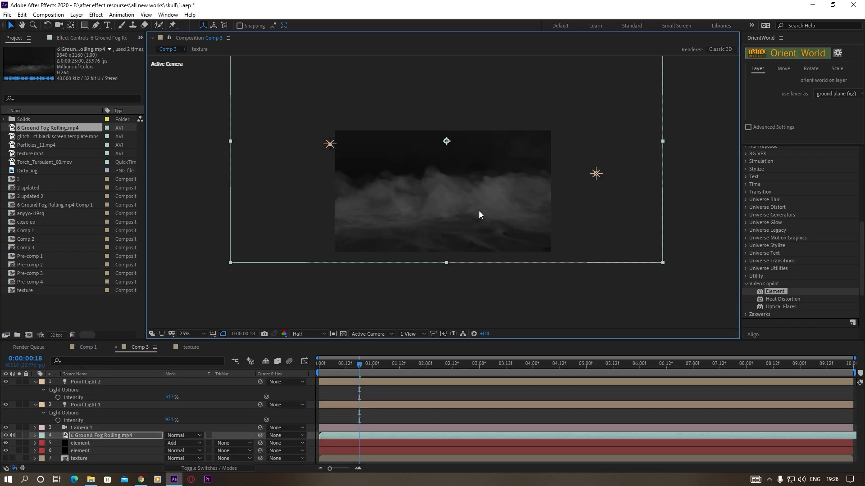
pyautogui.click(71, 25)
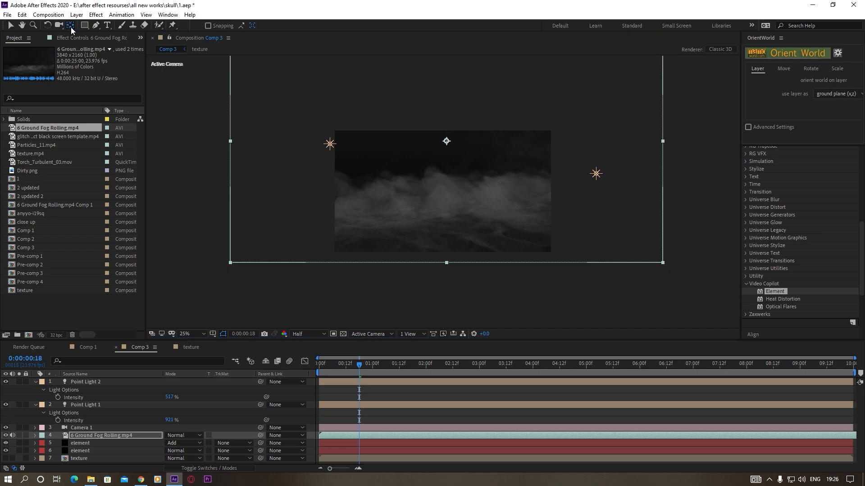
pyautogui.moveTo(441, 141); pyautogui.dragTo(447, 230)
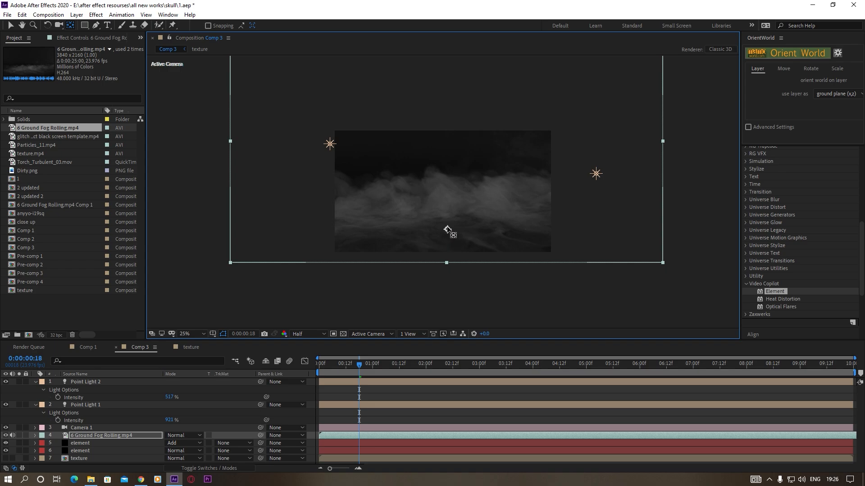
pyautogui.click(11, 26)
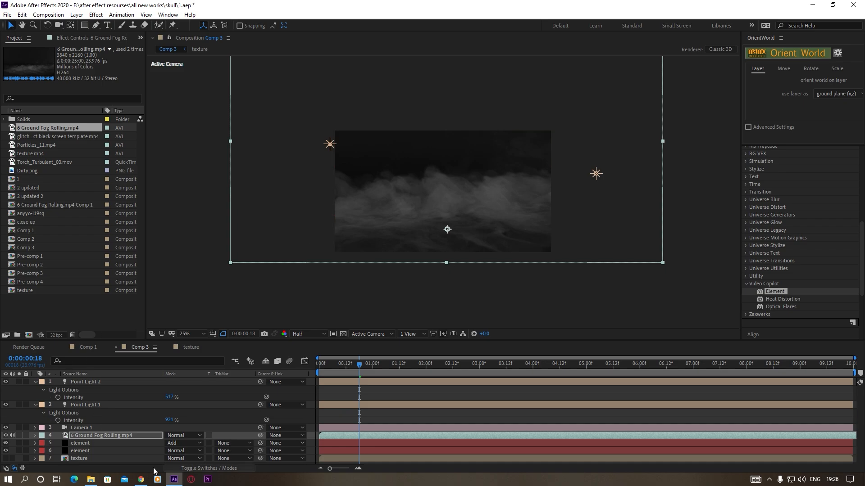
# Make the 6 Ground Fog Rolling.mp4 layer 3D and turn off Accepts Lights in its material options
pyautogui.click(203, 469)
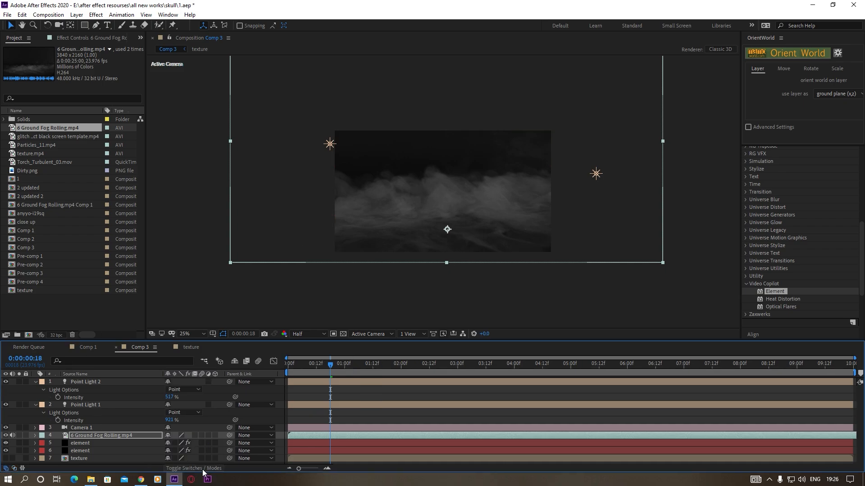
pyautogui.click(215, 435)
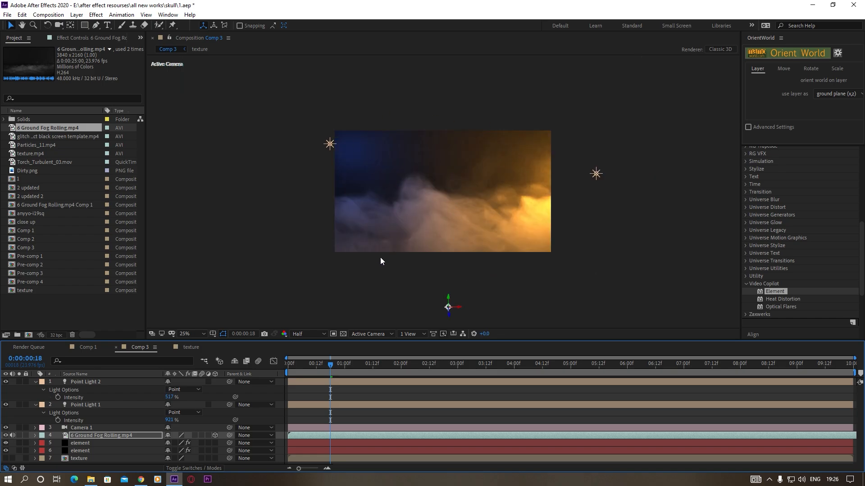
pyautogui.click(82, 437)
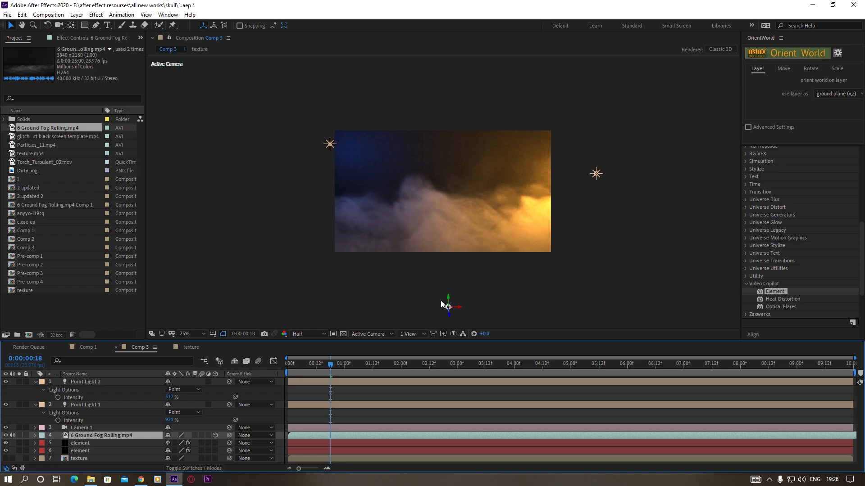
pyautogui.press('a')
pyautogui.press('a')
pyautogui.scroll(-4, 144, 451)
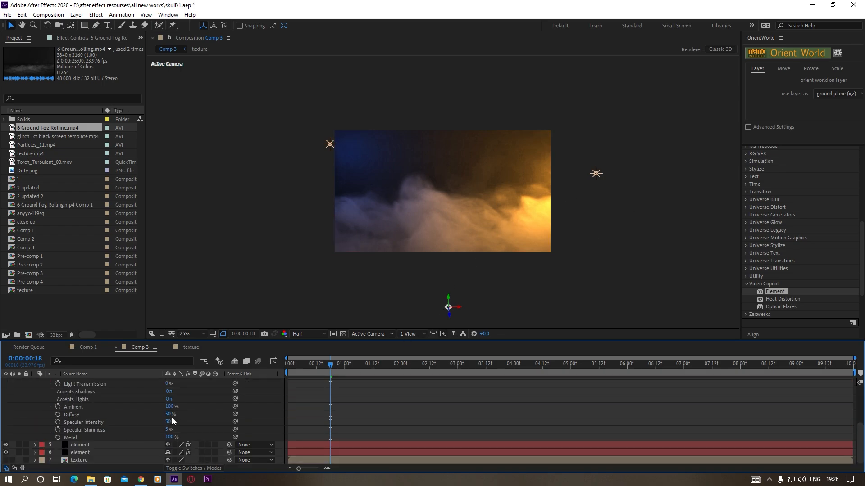
pyautogui.click(169, 399)
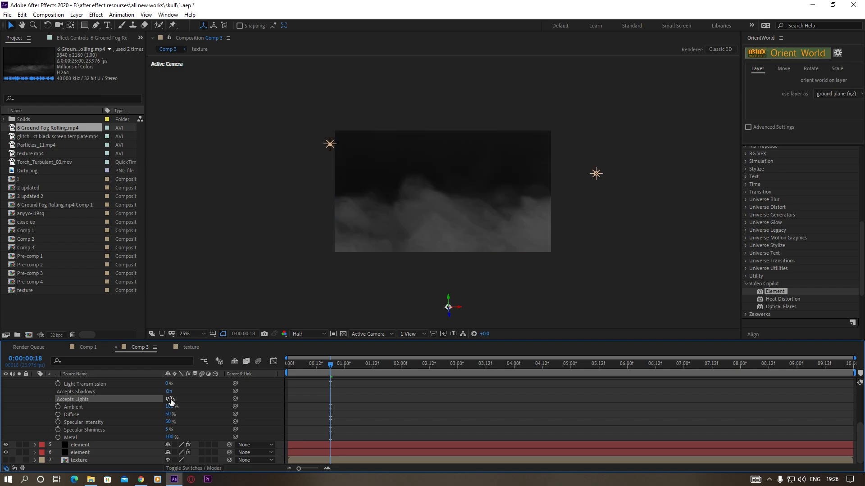
pyautogui.scroll(4, 61, 377)
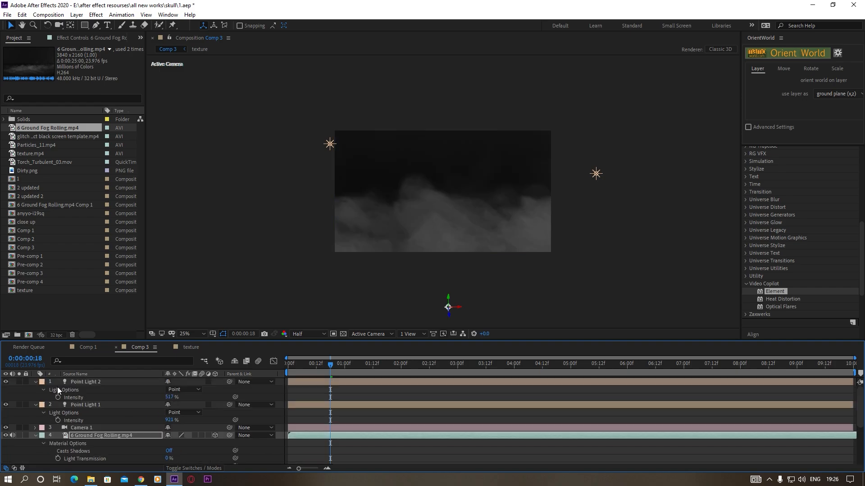
pyautogui.click(35, 435)
# Set the fog layer's blending mode to Add
pyautogui.click(194, 468)
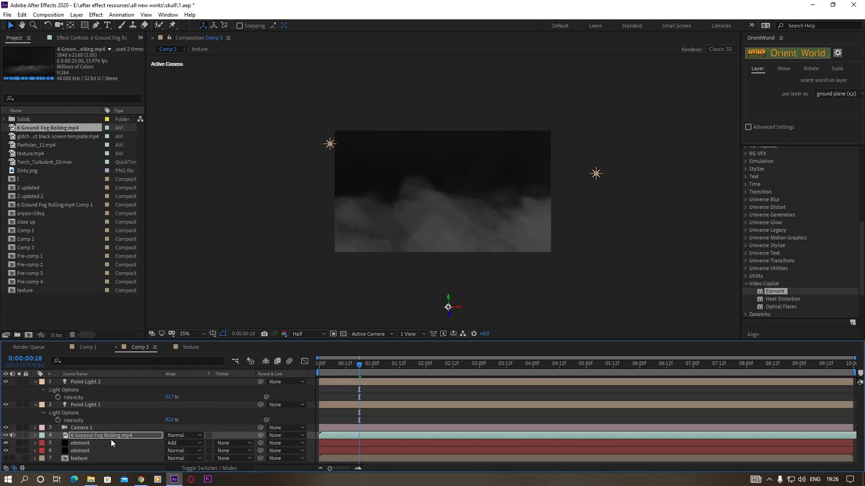
pyautogui.click(178, 436)
pyautogui.click(195, 133)
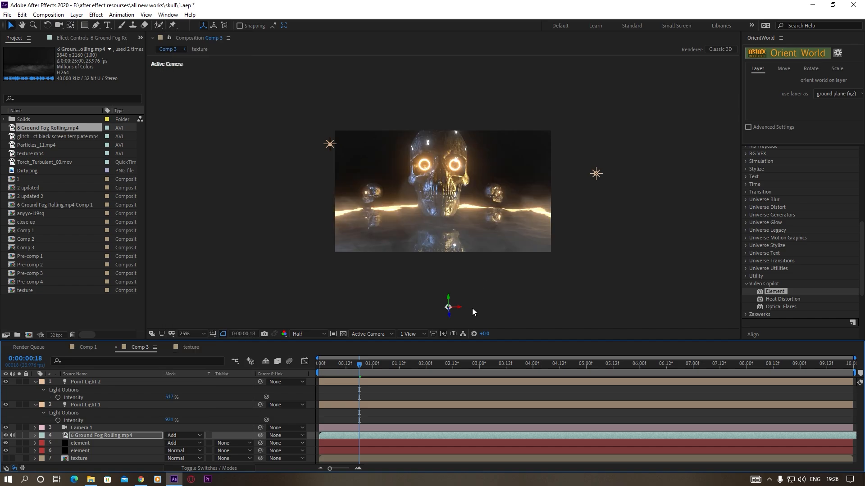
# Push the fog layer back in depth so its base sits over the water in front of the main skull
pyautogui.moveTo(449, 316); pyautogui.dragTo(445, 234)
pyautogui.scroll(2, 457, 257)
pyautogui.scroll(-2, 456, 258)
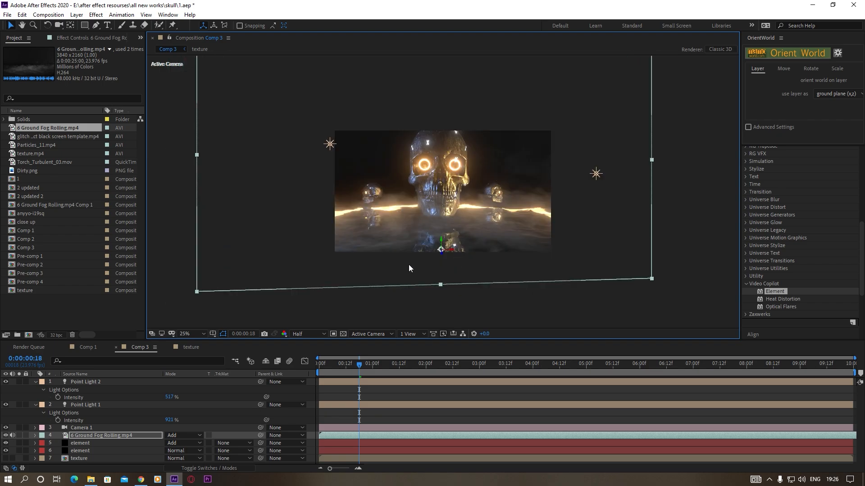
pyautogui.scroll(2, 456, 252)
pyautogui.moveTo(496, 263); pyautogui.dragTo(480, 218)
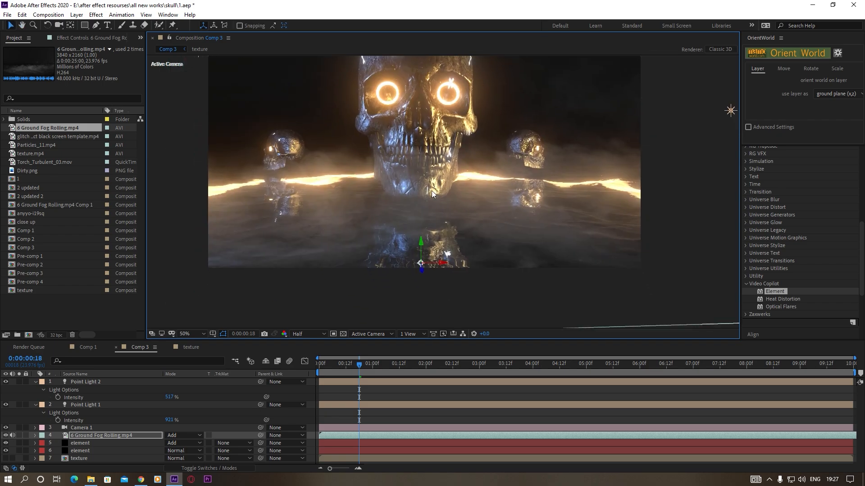
# Use the lower element layer's Generate 3D Position utility to create a null on the water surface just below the main skull
pyautogui.click(80, 452)
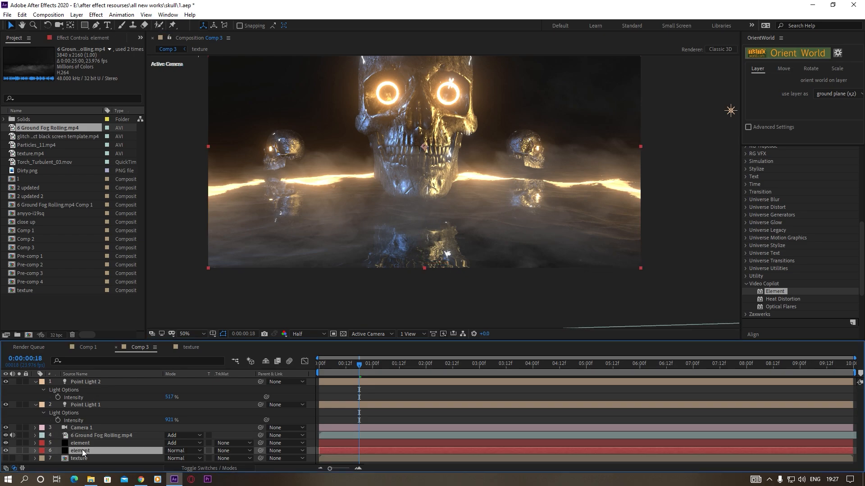
pyautogui.click(71, 38)
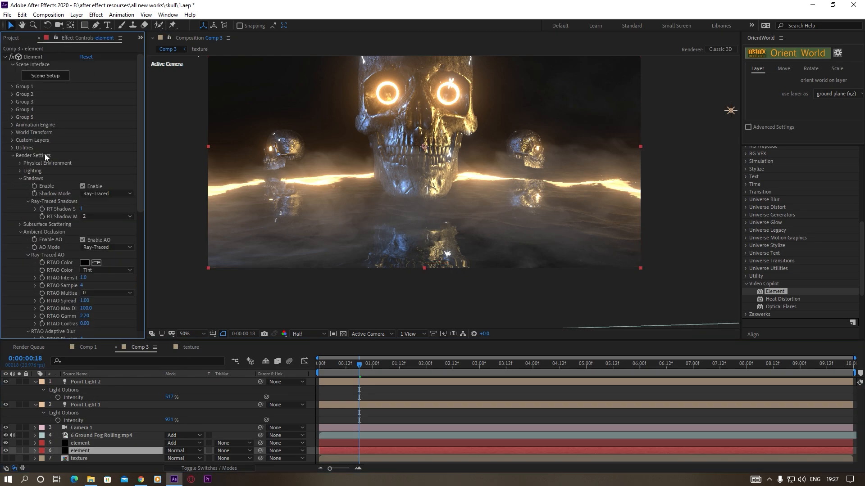
pyautogui.click(12, 148)
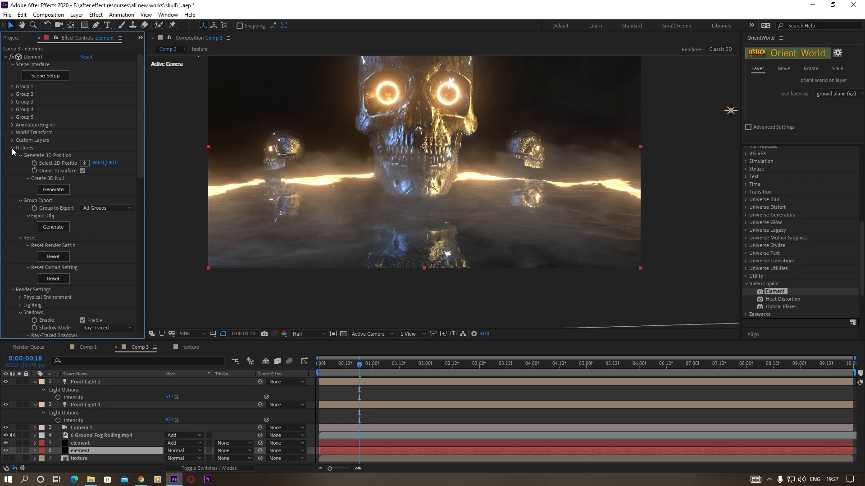
pyautogui.click(84, 163)
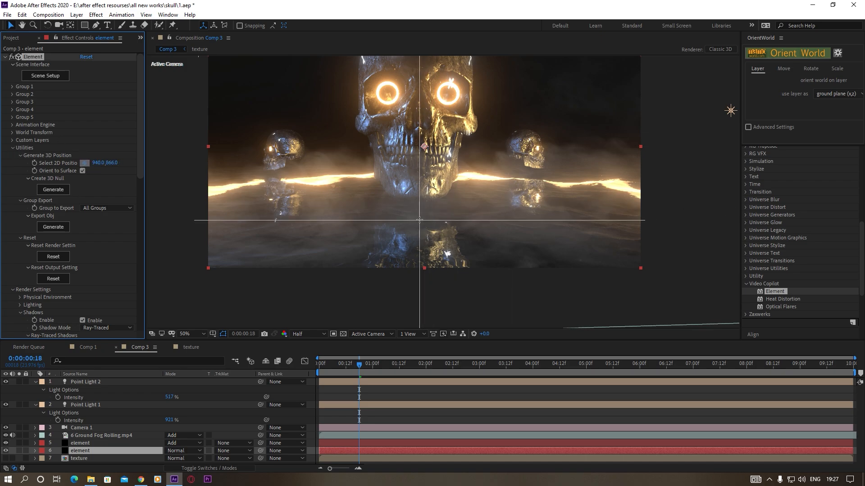
pyautogui.click(422, 219)
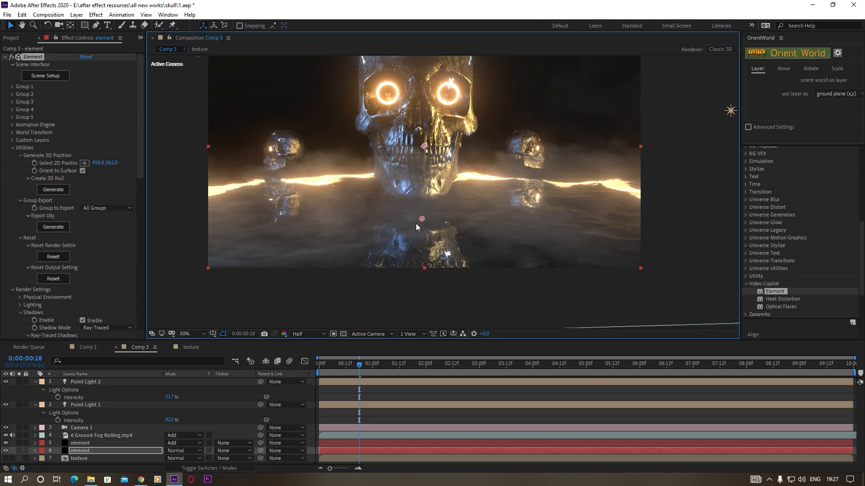
pyautogui.click(48, 191)
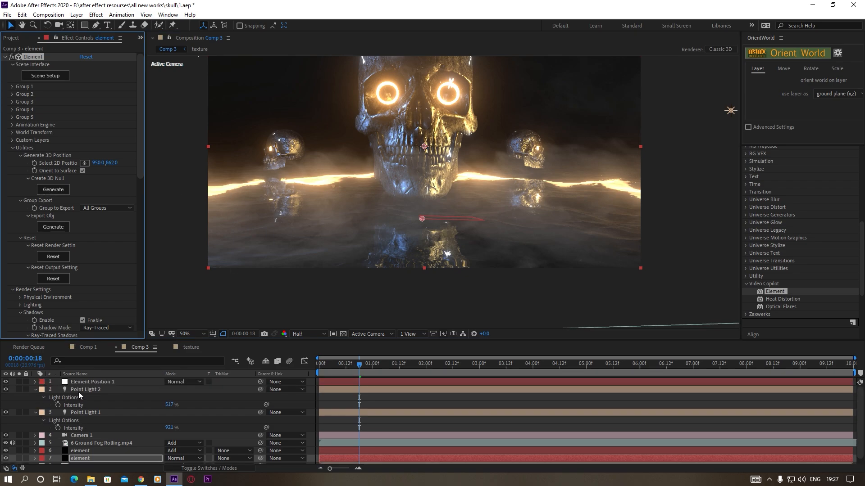
# Copy the generated null's position, delete the null, and paste the position onto the fog layer
pyautogui.click(74, 383)
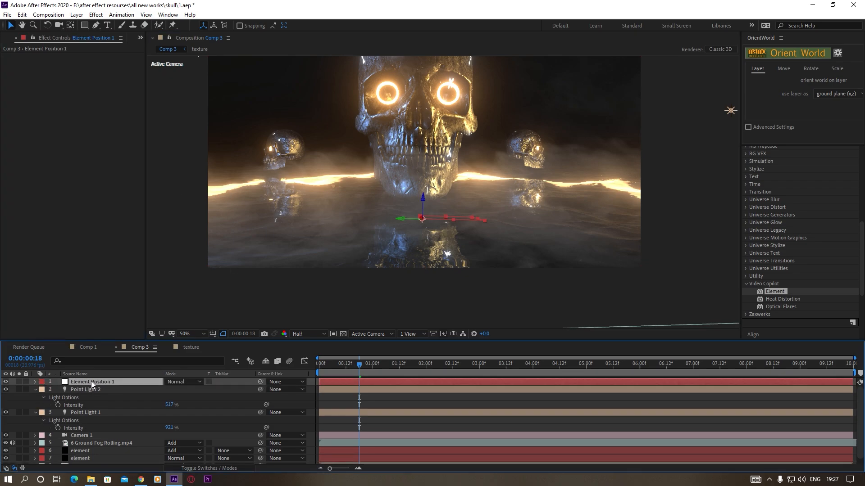
pyautogui.press('p')
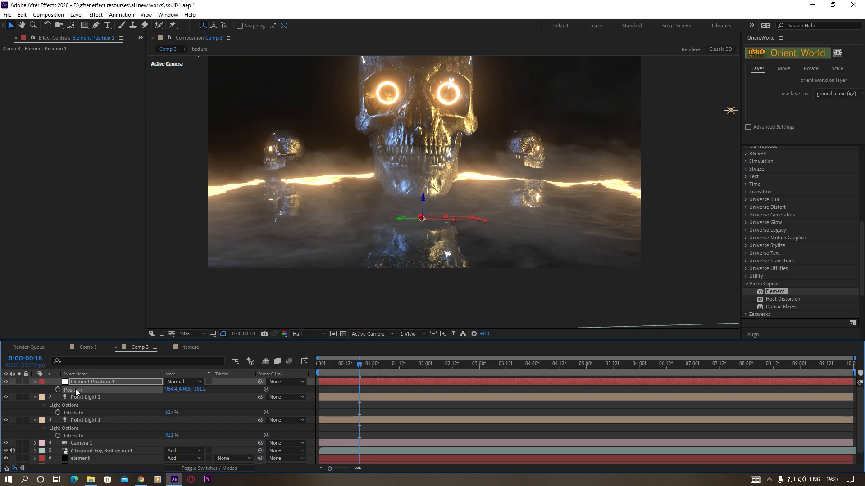
pyautogui.press('Return')
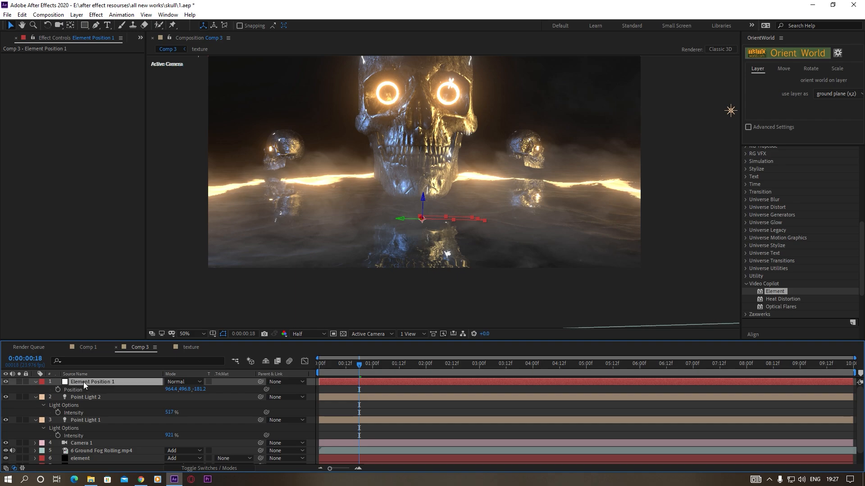
pyautogui.press('Delete')
pyautogui.click(115, 435)
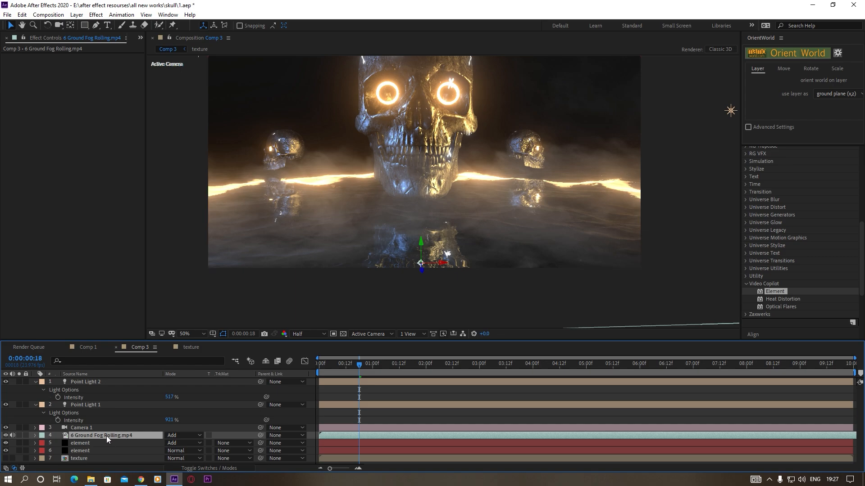
pyautogui.press('p')
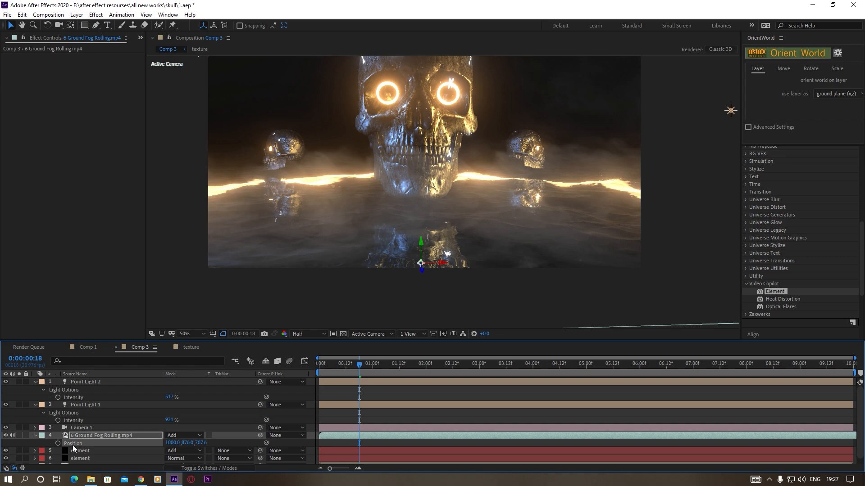
pyautogui.hotkey('ctrl', 'v')
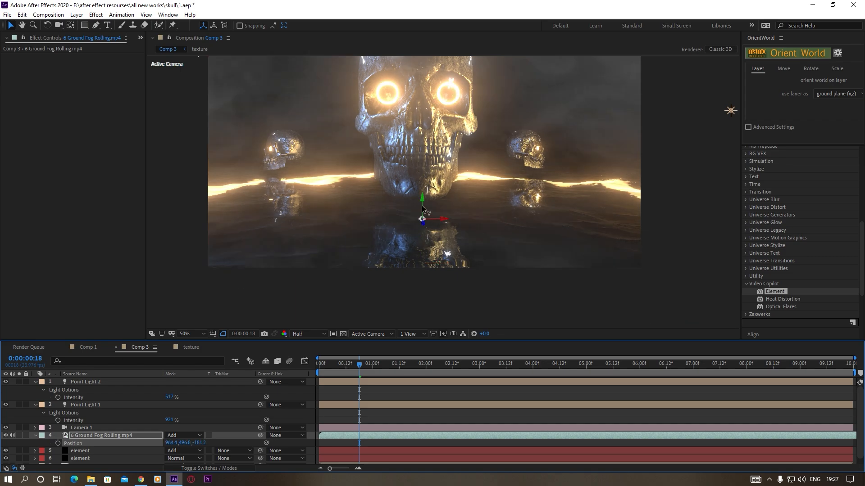
# Scale the fog layer to 30% and lower it vertically toward the bottom of the frame
pyautogui.click(95, 434)
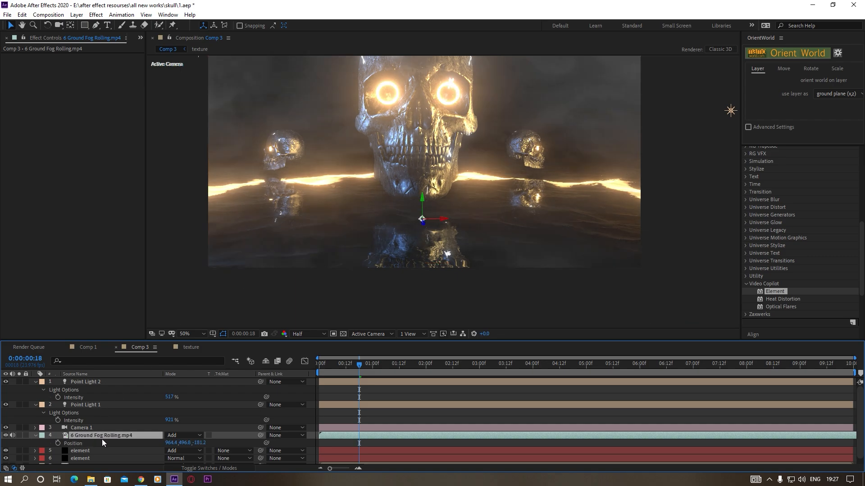
pyautogui.press('s')
pyautogui.moveTo(179, 443); pyautogui.dragTo(160, 450)
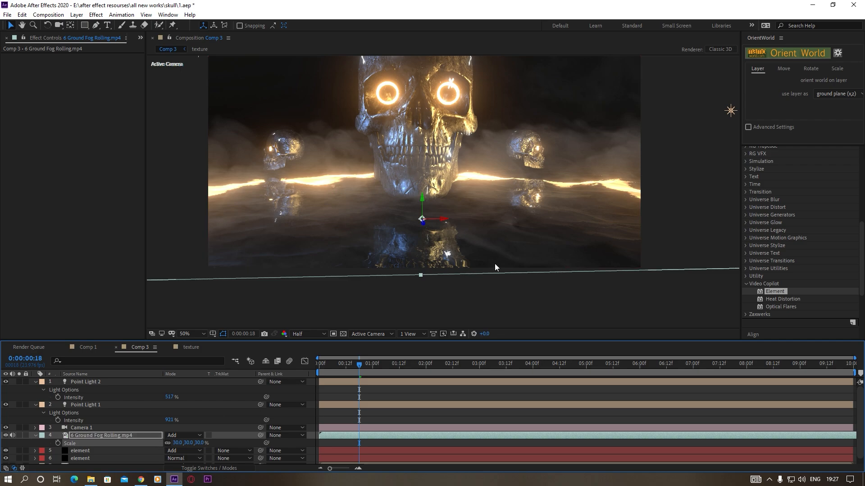
pyautogui.moveTo(424, 199); pyautogui.dragTo(423, 208)
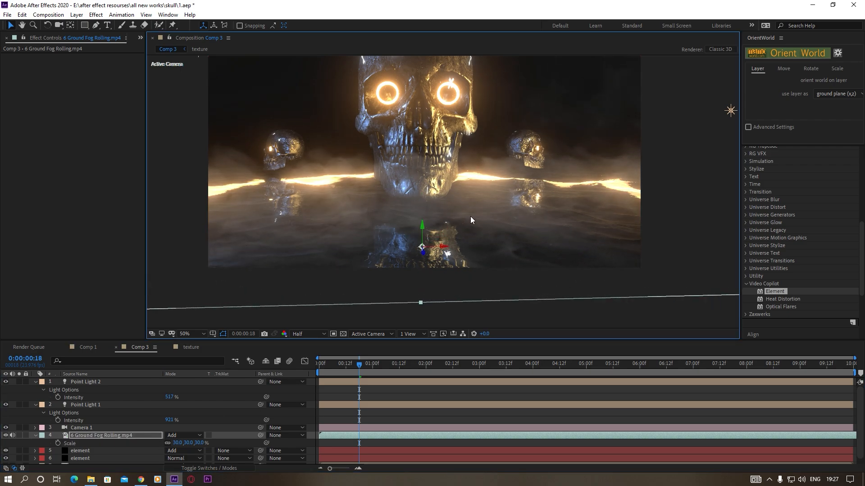
pyautogui.press(',')
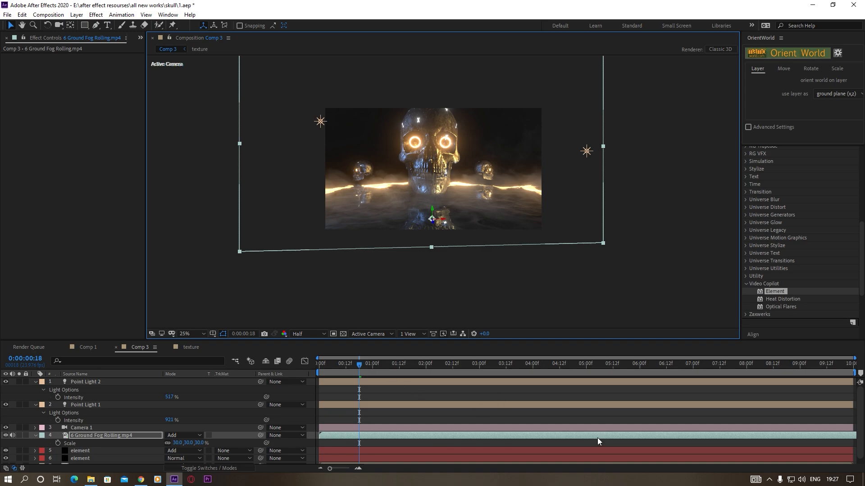
# Shift the fog clip earlier in time, set its scale to 22%, and check the composition at 0:00:01:18
pyautogui.moveTo(596, 436); pyautogui.dragTo(347, 437)
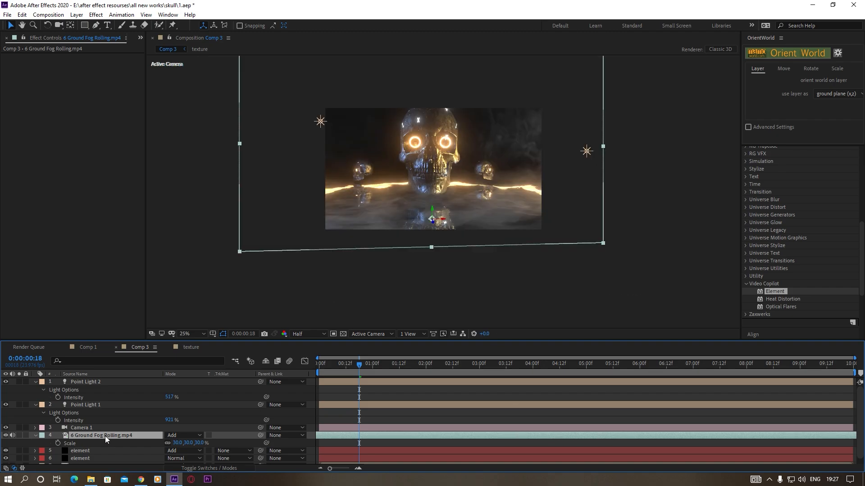
pyautogui.press('s')
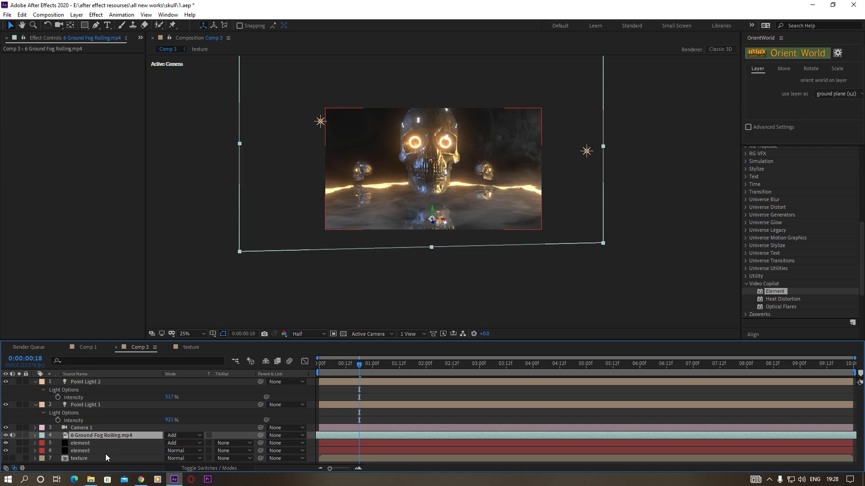
pyautogui.press('s')
pyautogui.moveTo(179, 444)
pyautogui.mouseDown()
pyautogui.moveTo(171, 448)
pyautogui.moveTo(181, 446)
pyautogui.mouseUp()
pyautogui.scroll(2, 480, 248)
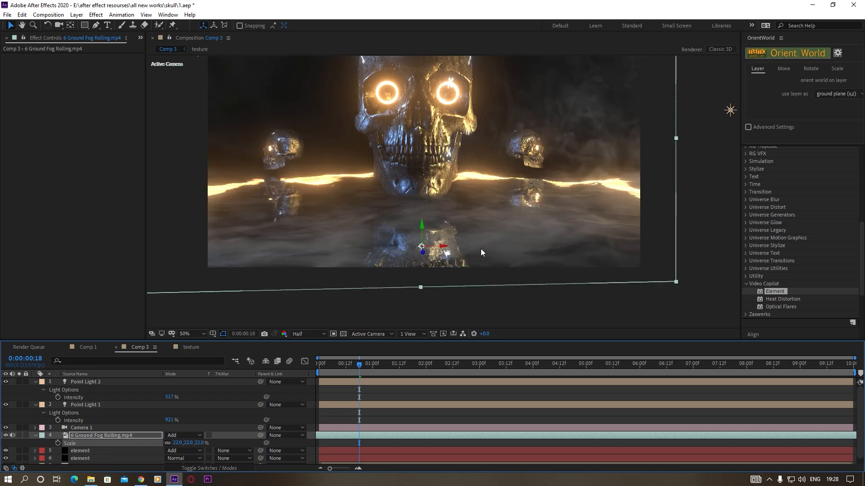
pyautogui.scroll(-2, 480, 248)
pyautogui.click(413, 364)
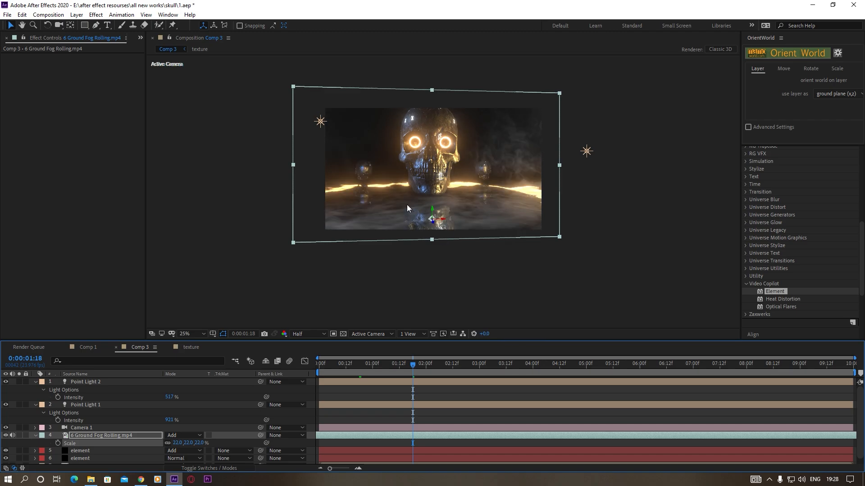
pyautogui.scroll(2, 415, 197)
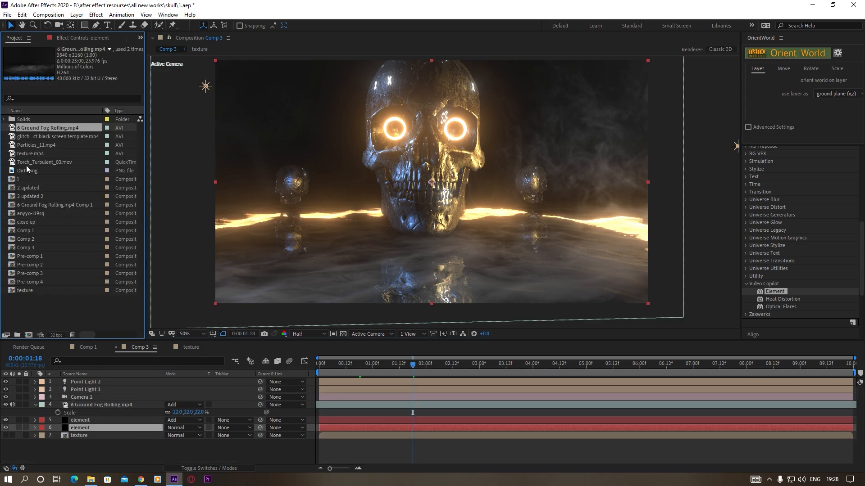
# Preview the Torch_Turbulent_03.mov footage in an enlarged viewer, then add it to Comp 3 between the fog and element layers
pyautogui.doubleClick(48, 162)
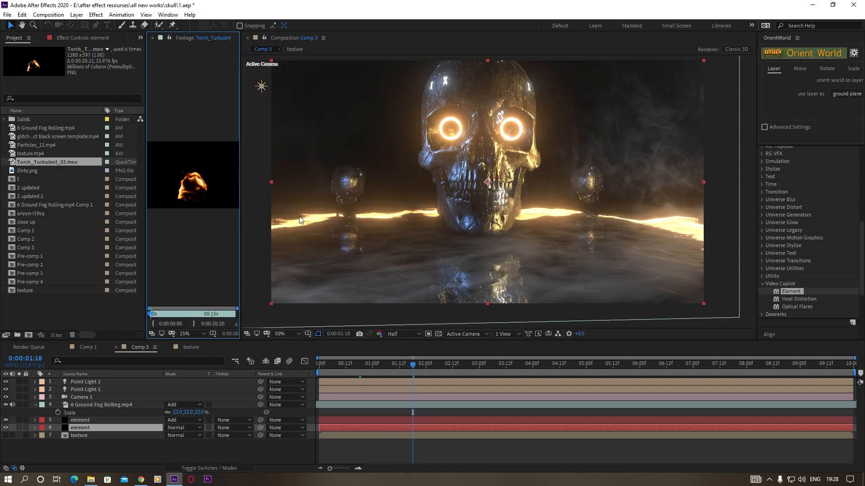
pyautogui.moveTo(239, 180); pyautogui.dragTo(473, 182)
pyautogui.moveTo(170, 315); pyautogui.dragTo(254, 318)
pyautogui.press('.')
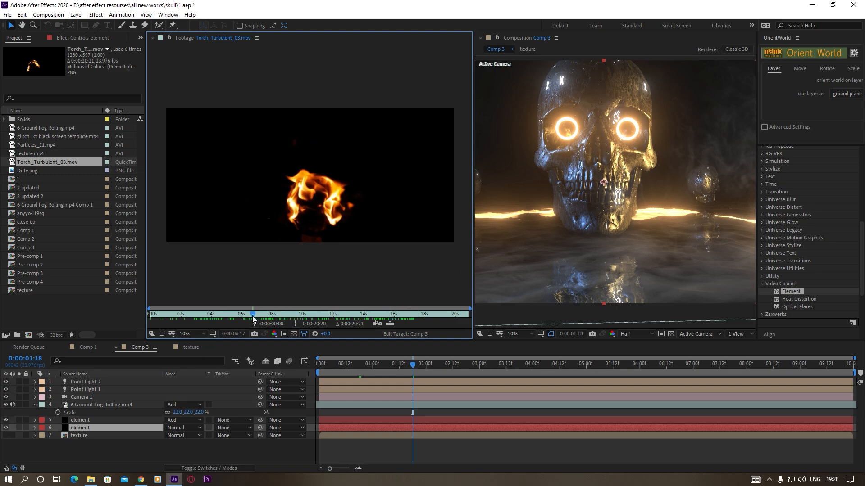
pyautogui.click(152, 38)
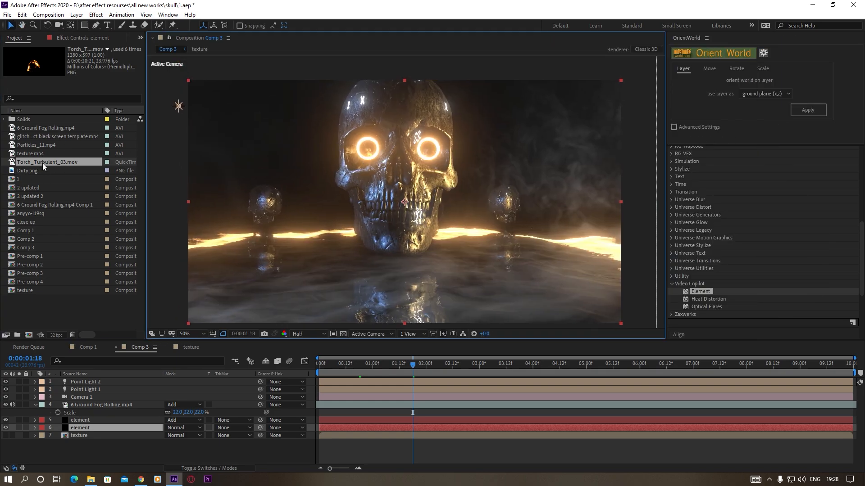
pyautogui.moveTo(42, 164); pyautogui.dragTo(87, 418)
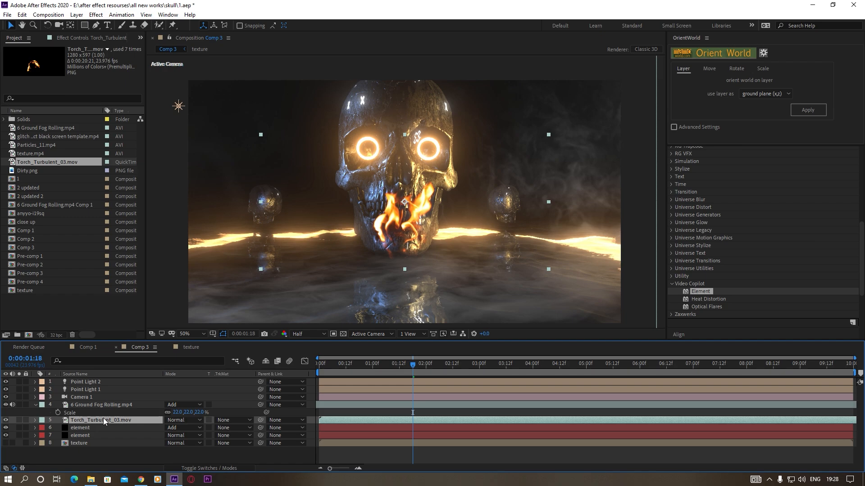
# Move the Torch_Turbulent_03.mov layer's anchor point to the base of the flame and make the layer 3D
pyautogui.press('F4')
pyautogui.press('y')
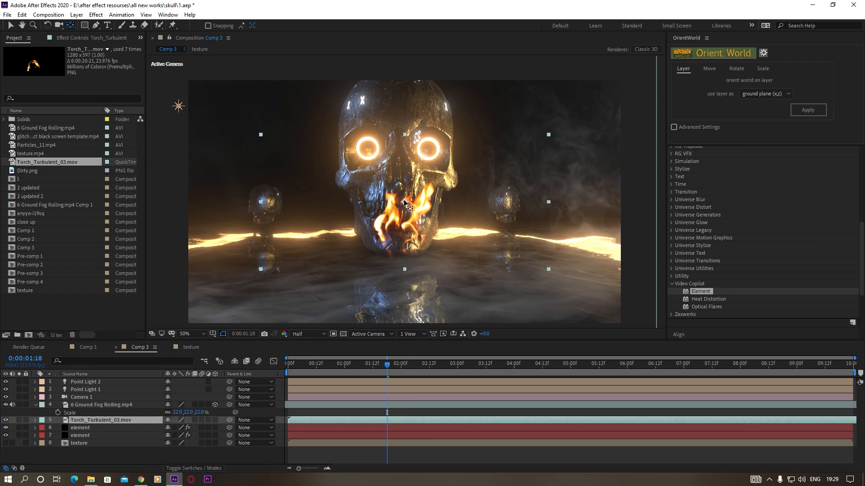
pyautogui.click(404, 203)
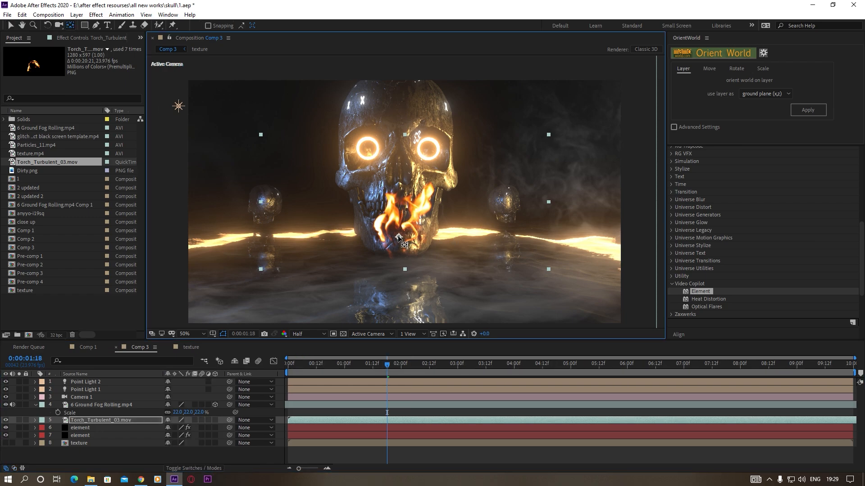
pyautogui.click(215, 420)
pyautogui.click(11, 26)
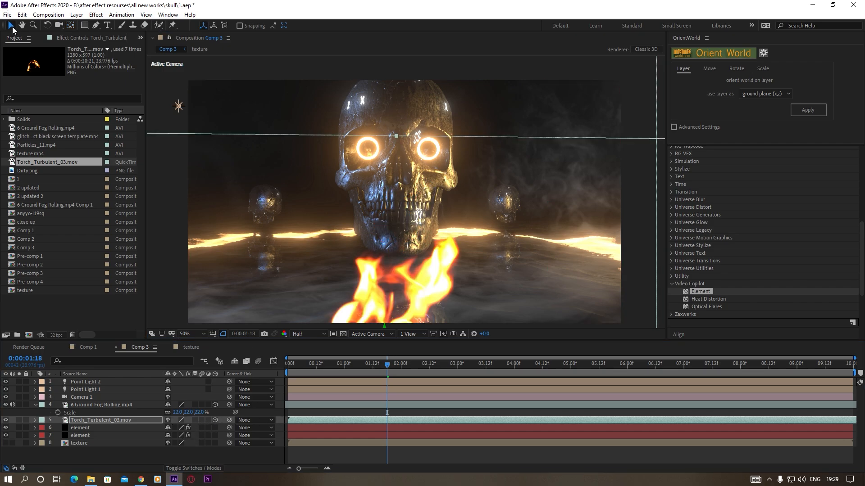
# Set the lower element layer's 2D position on the skull's left-hand glowing eye and generate a 3D null there
pyautogui.scroll(2, 385, 192)
pyautogui.moveTo(383, 190); pyautogui.dragTo(428, 221)
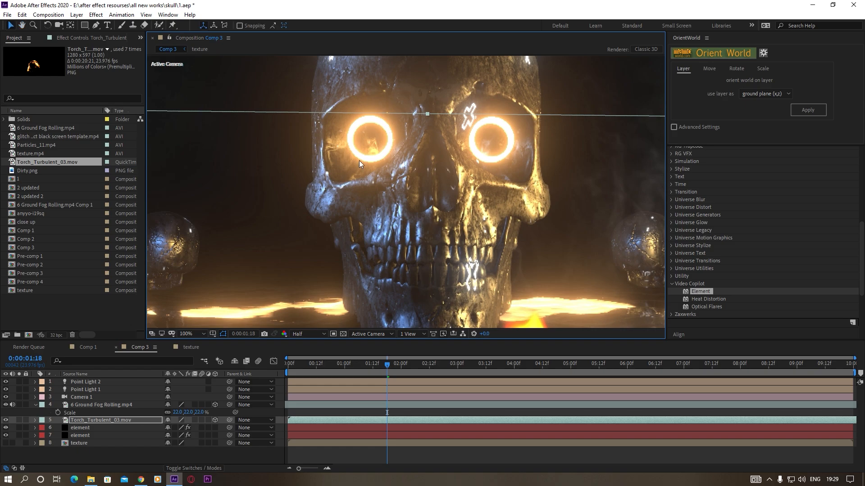
pyautogui.click(76, 434)
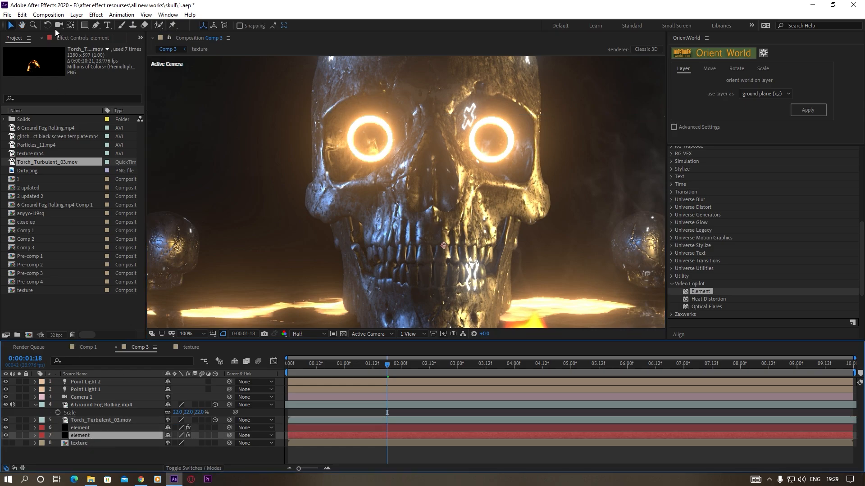
pyautogui.click(70, 38)
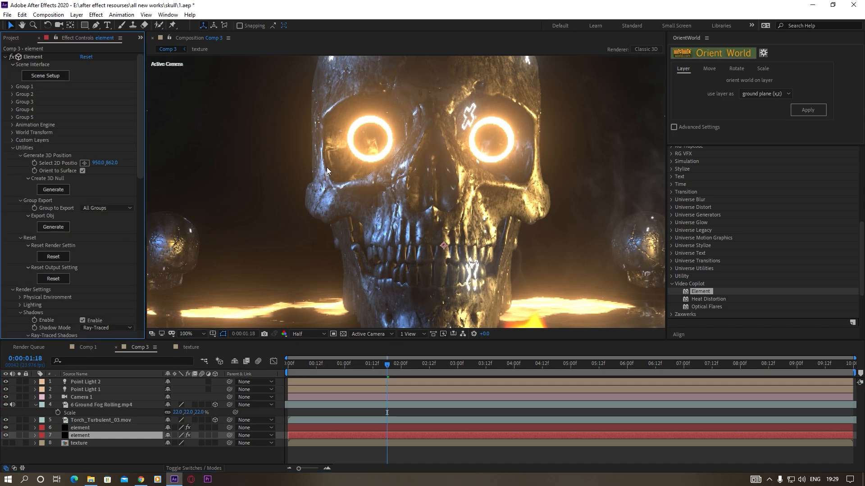
pyautogui.click(85, 162)
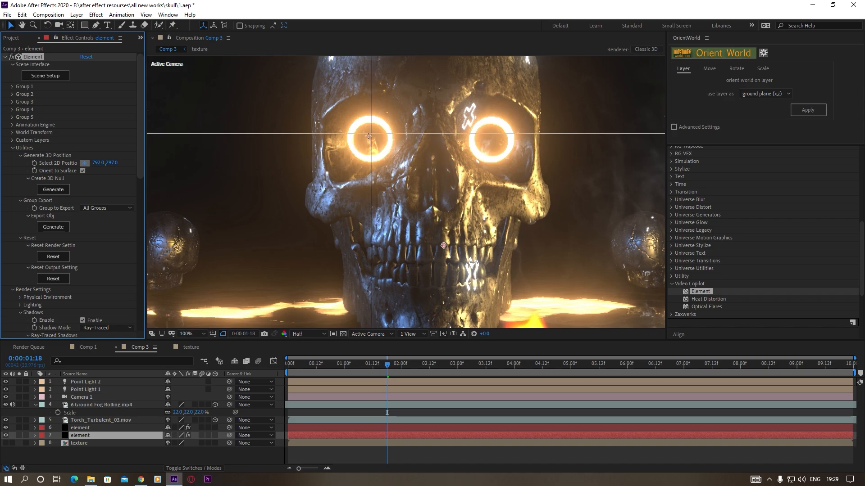
pyautogui.click(369, 137)
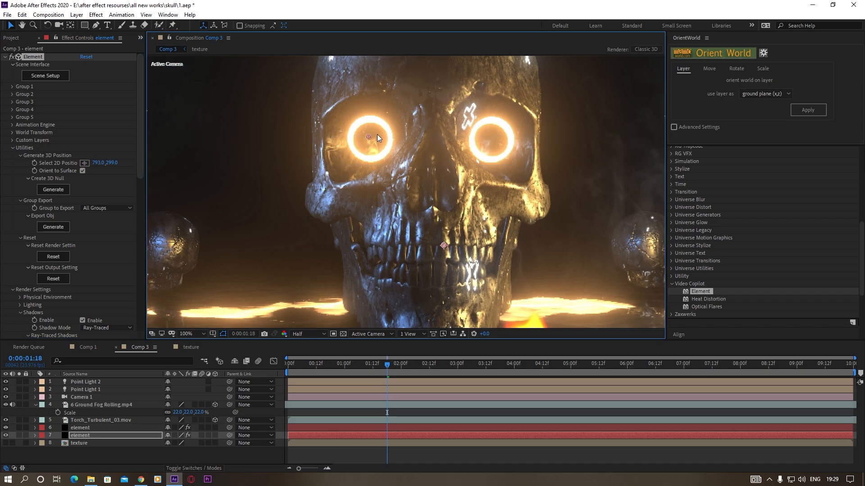
pyautogui.click(54, 190)
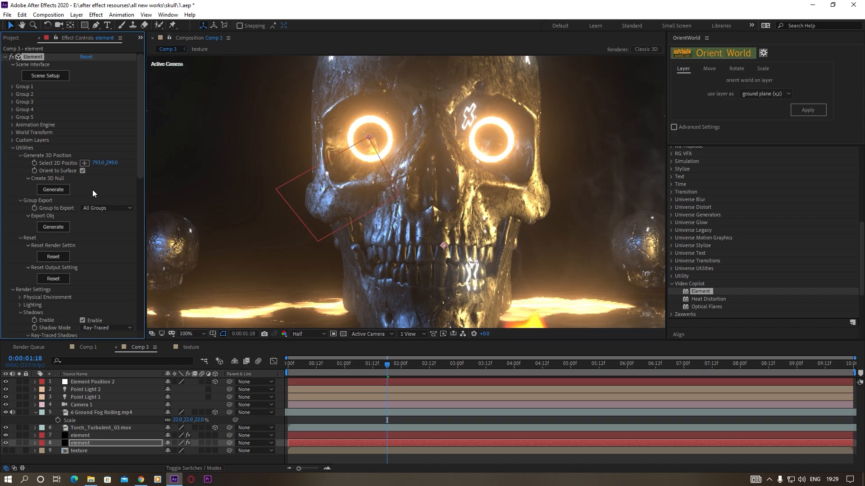
# Copy the generated null's position, delete the null, and paste the position onto the Torch_Turbulent_03.mov layer
pyautogui.click(86, 381)
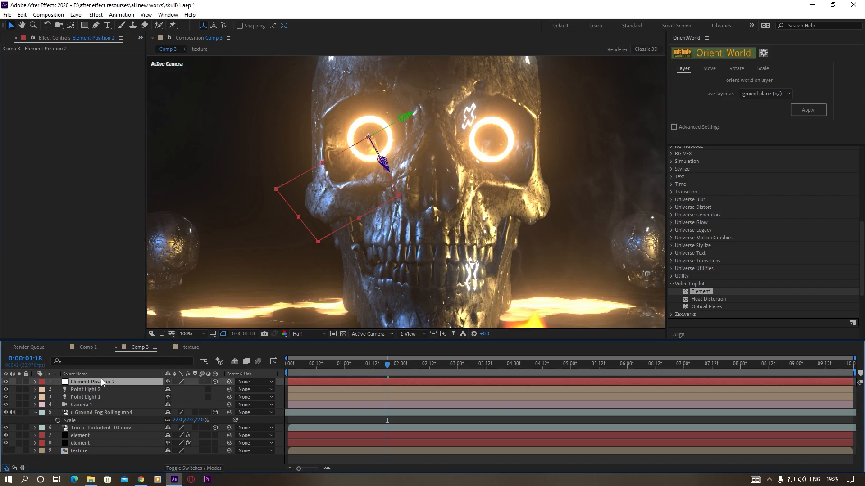
pyautogui.press('p')
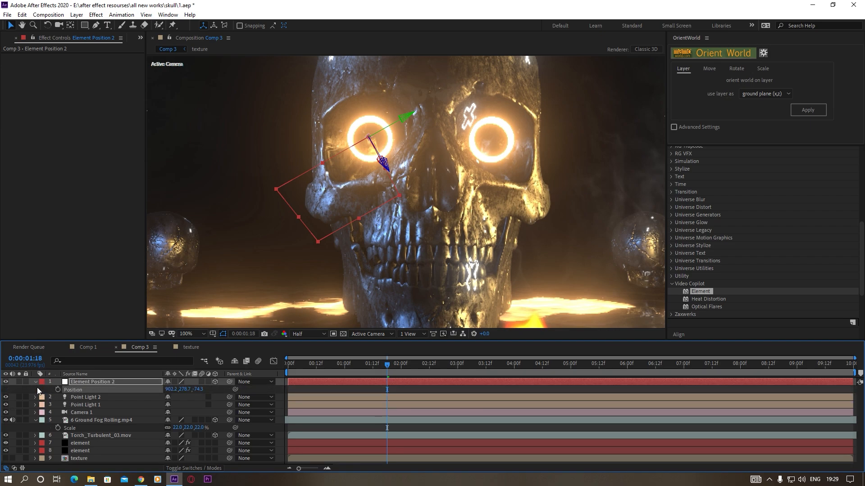
pyautogui.click(71, 380)
pyautogui.press('Delete')
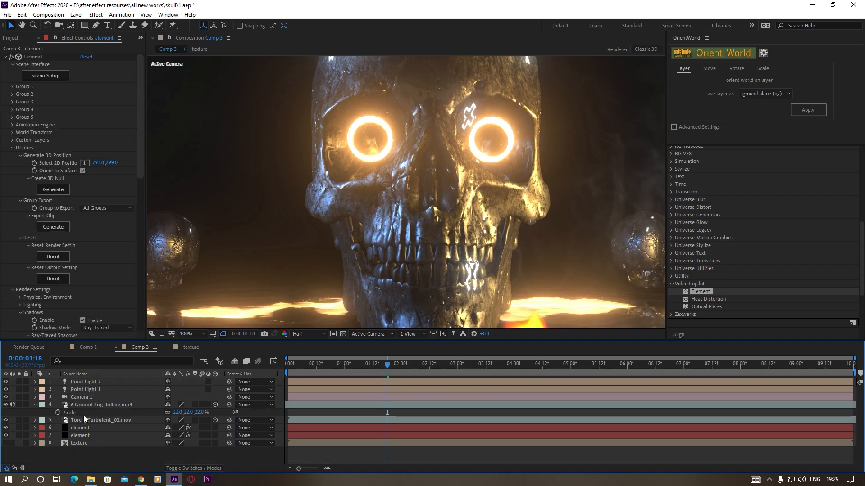
pyautogui.click(103, 419)
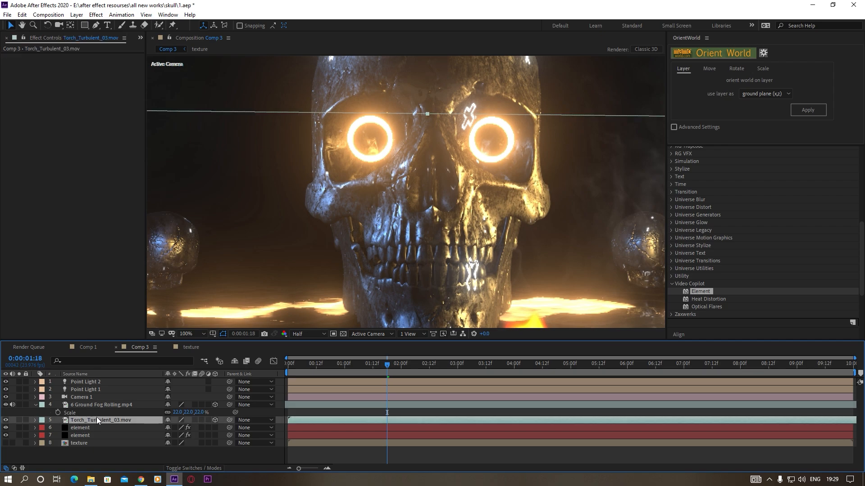
pyautogui.press('p')
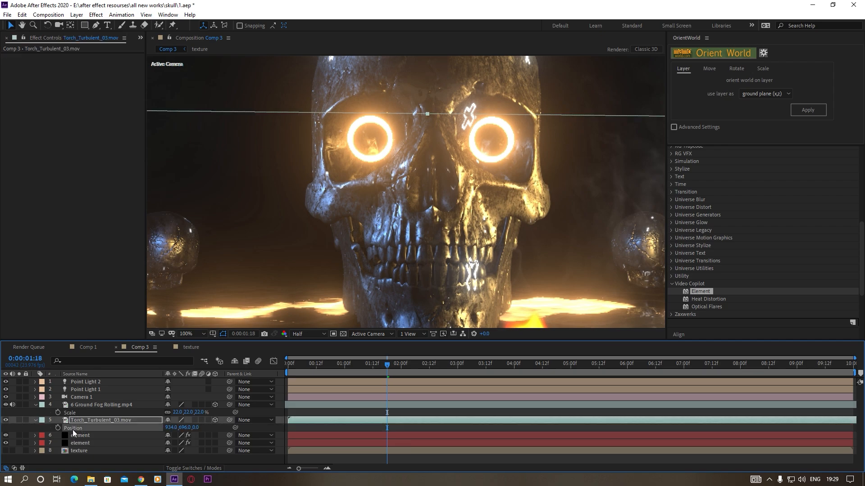
pyautogui.hotkey('ctrl', 'v')
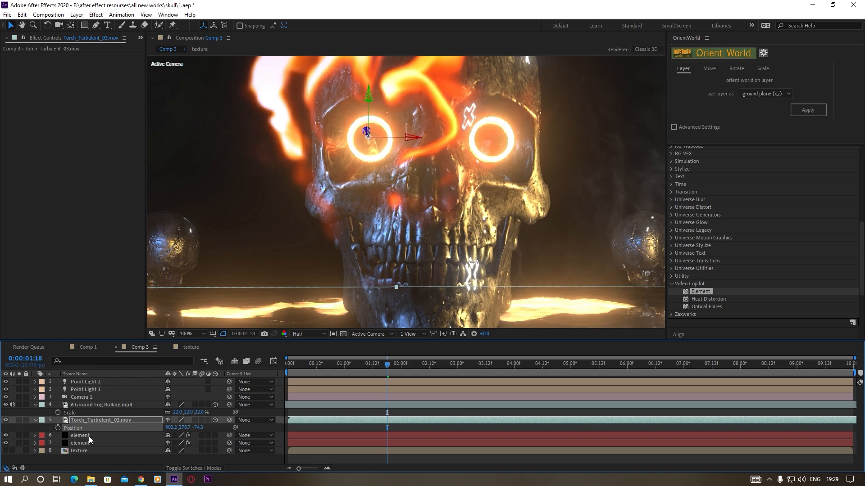
# Scale the torch layer to 27% so the flame fits the skull's eye
pyautogui.press('a')
pyautogui.press('s')
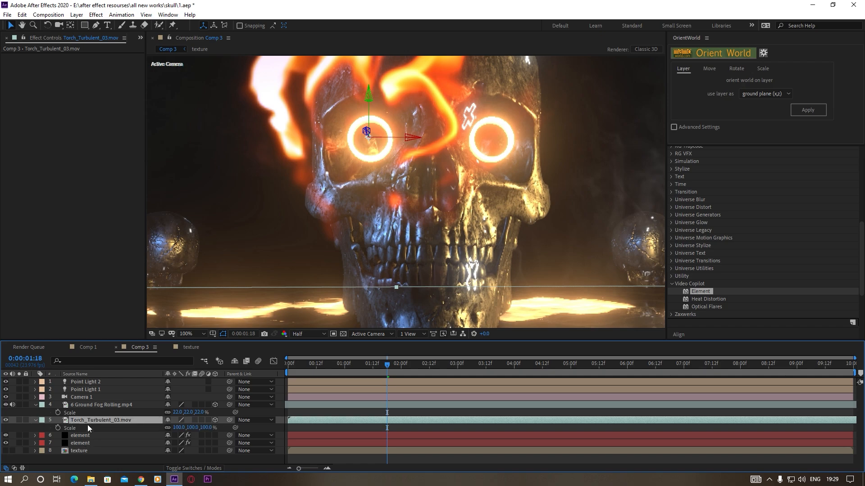
pyautogui.moveTo(181, 428); pyautogui.dragTo(158, 437)
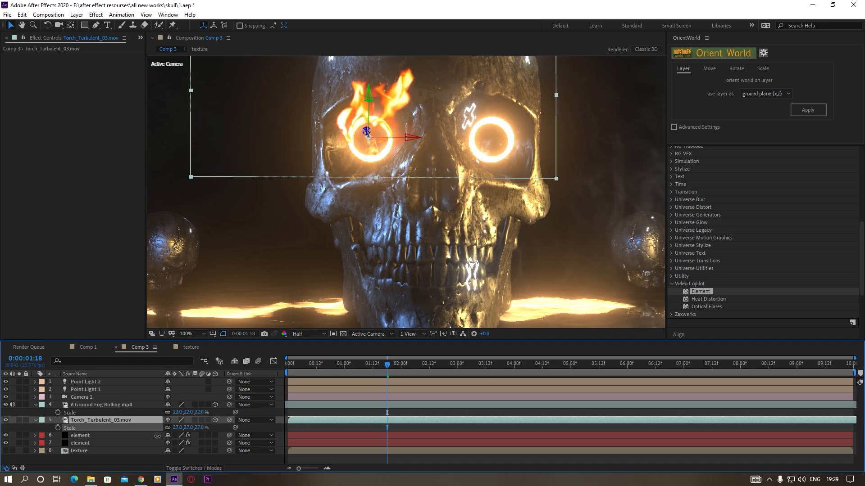
pyautogui.scroll(-4, 409, 213)
pyautogui.scroll(2, 409, 212)
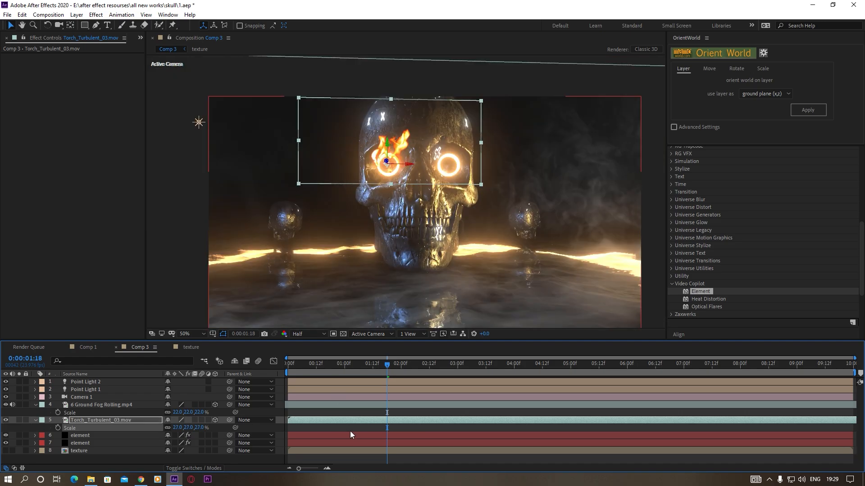
# Shift the torch clip earlier in time and nudge the flame slightly left along its X axis over the eye
pyautogui.click(336, 422)
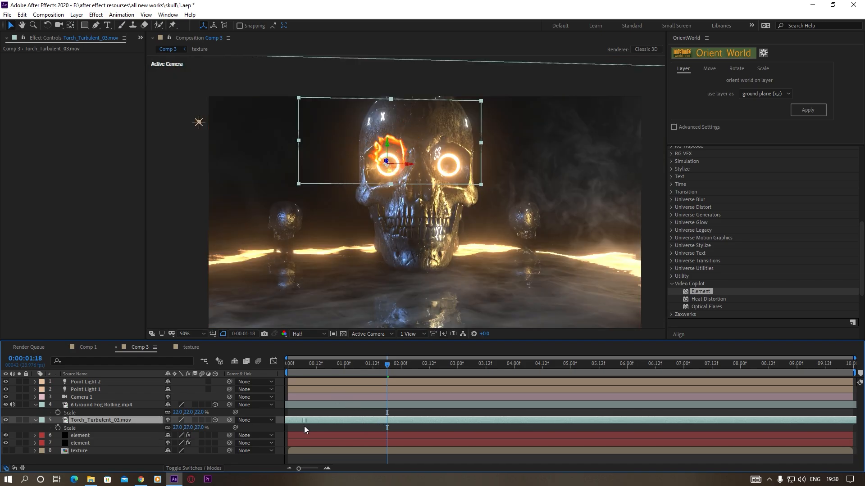
pyautogui.scroll(2, 406, 229)
pyautogui.scroll(1, 392, 198)
pyautogui.scroll(-1, 392, 198)
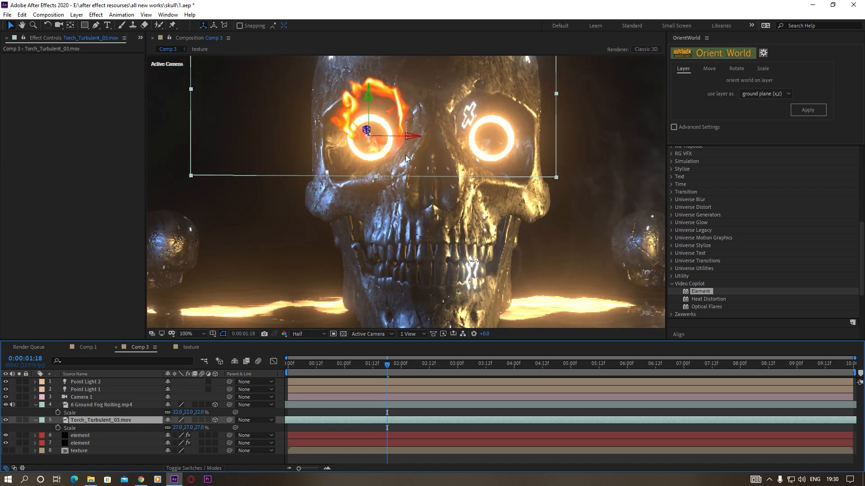
pyautogui.click(409, 136)
pyautogui.moveTo(409, 136); pyautogui.dragTo(407, 136)
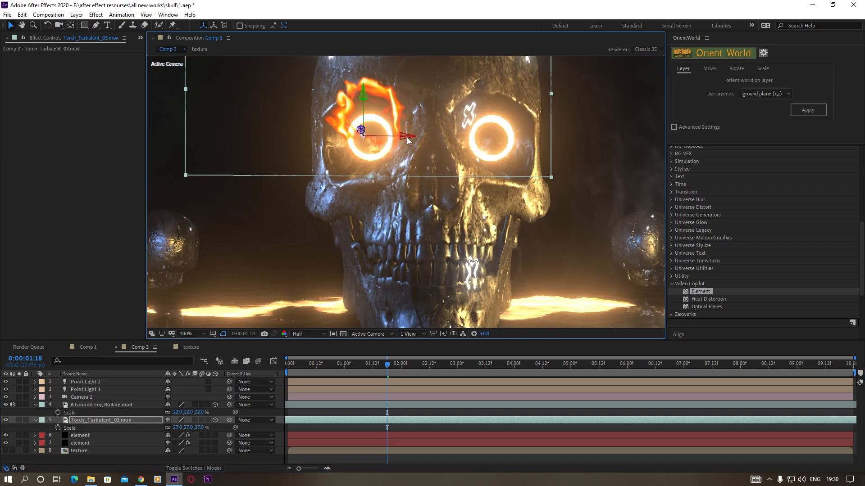
# Apply the Tint and Curves effects to the torch layer and set Amount to Tint to 79%
pyautogui.click(108, 421)
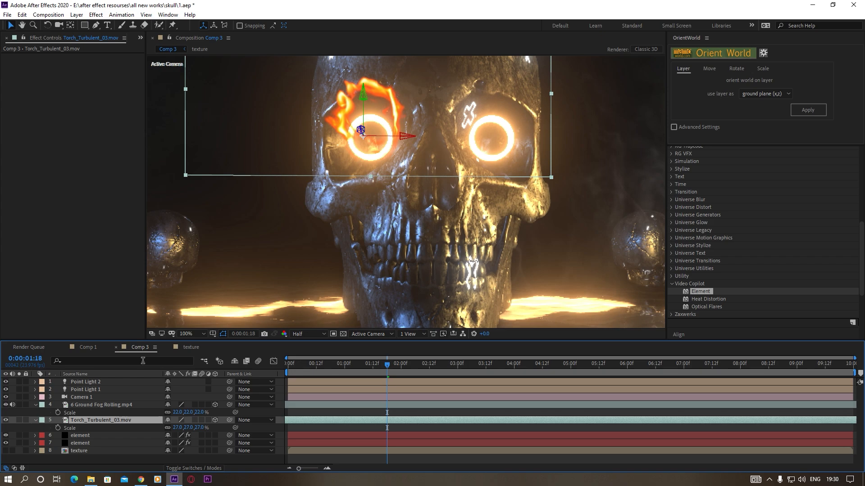
pyautogui.click(94, 15)
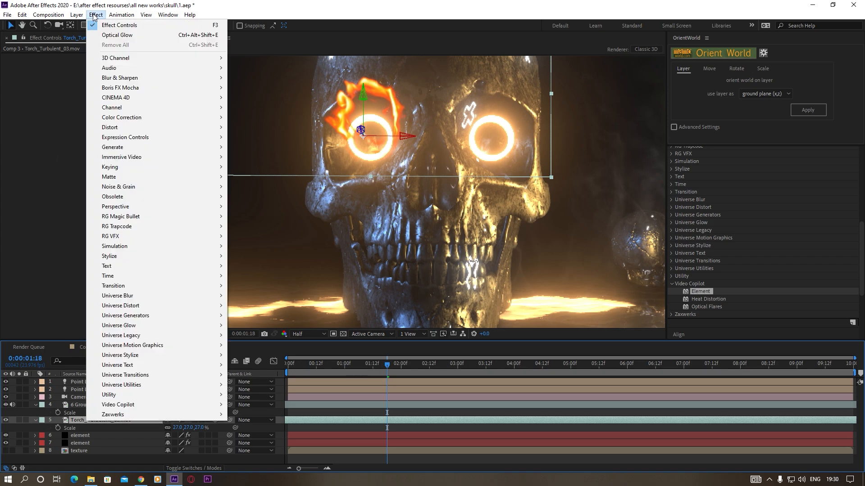
pyautogui.moveTo(129, 119)
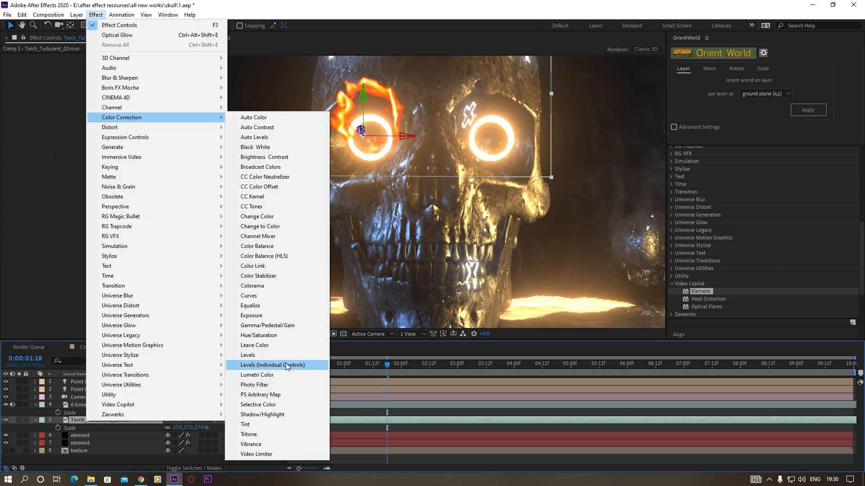
pyautogui.click(264, 425)
pyautogui.click(96, 16)
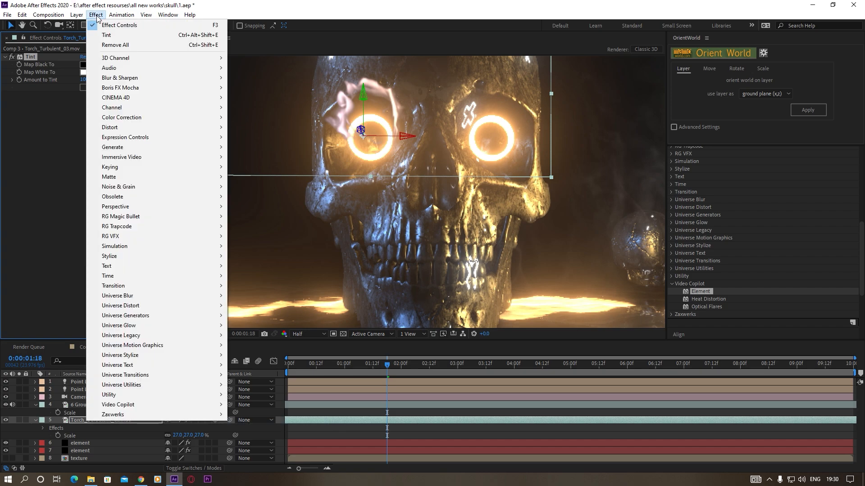
pyautogui.moveTo(130, 118)
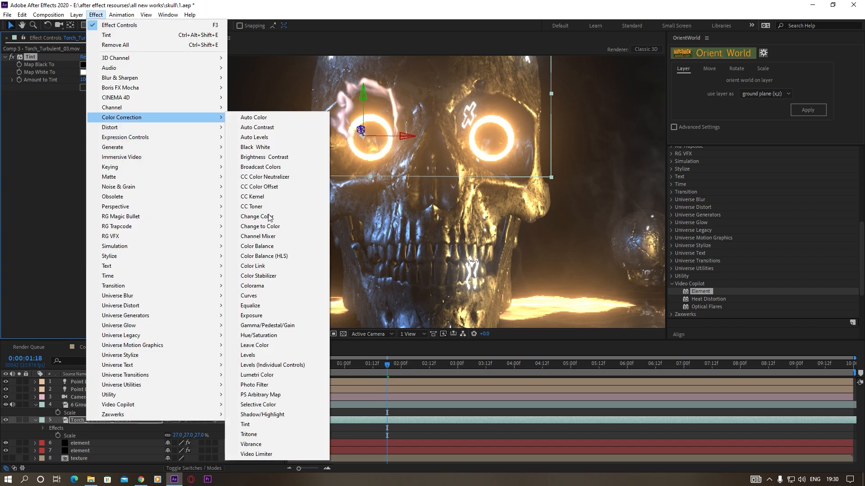
pyautogui.click(257, 296)
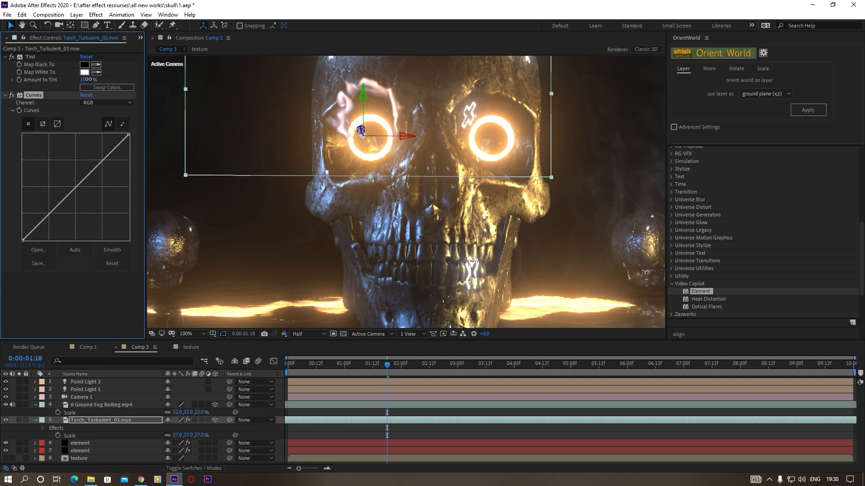
pyautogui.moveTo(88, 79); pyautogui.dragTo(88, 83)
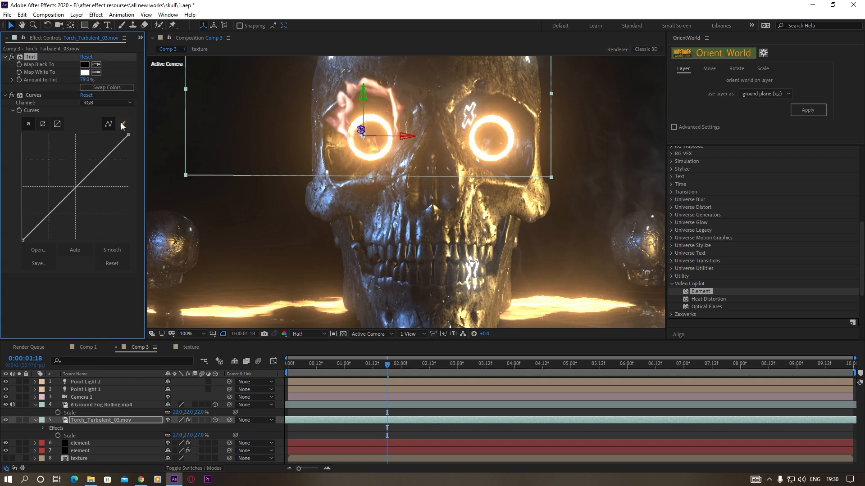
# Colour the flame orange with Curves by raising the red channel, lowering the blue, and slightly raising the green
pyautogui.click(108, 102)
pyautogui.click(104, 119)
pyautogui.moveTo(75, 186); pyautogui.dragTo(90, 201)
pyautogui.click(108, 103)
pyautogui.click(101, 142)
pyautogui.click(93, 99)
pyautogui.click(93, 103)
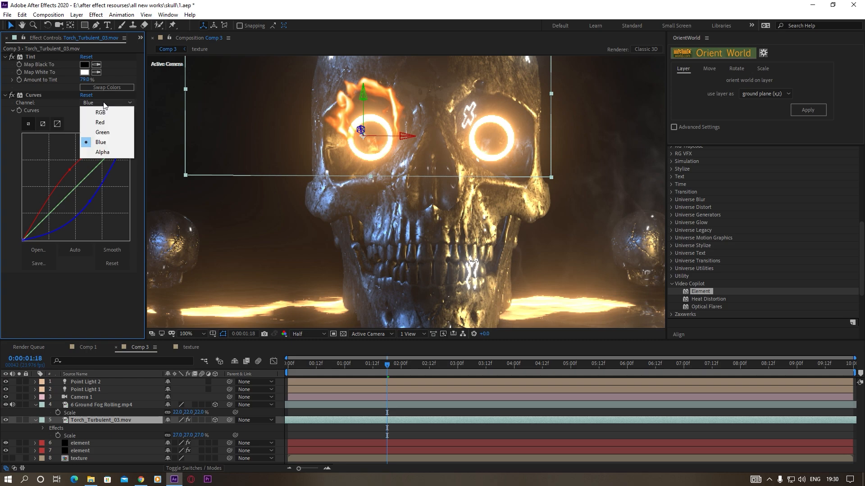
pyautogui.click(100, 135)
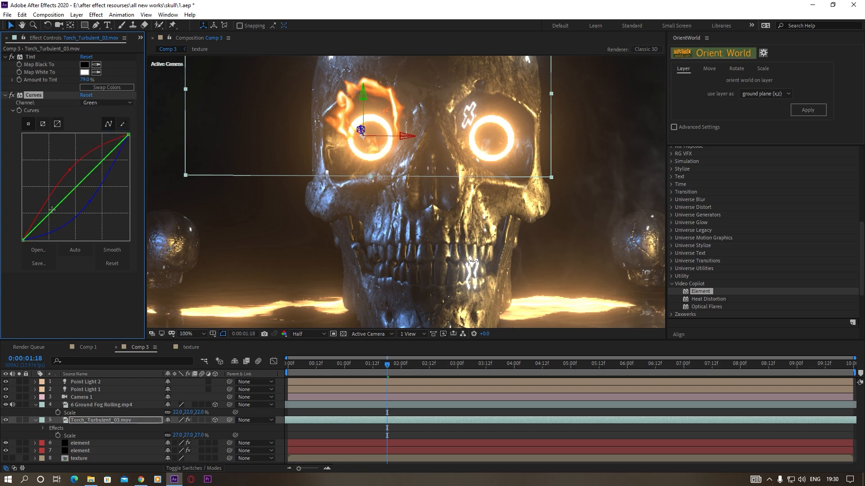
pyautogui.moveTo(51, 210)
pyautogui.mouseDown()
pyautogui.moveTo(57, 217)
pyautogui.moveTo(59, 204)
pyautogui.mouseUp()
pyautogui.scroll(-3, 387, 208)
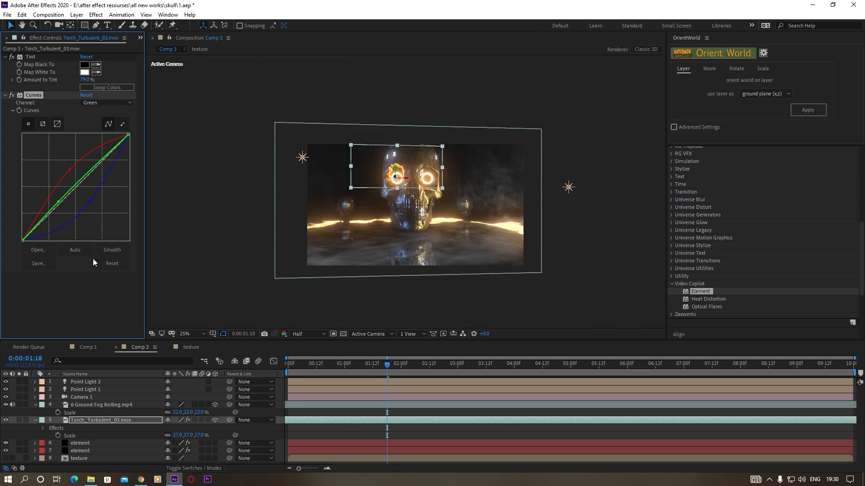
pyautogui.click(101, 293)
pyautogui.press('.')
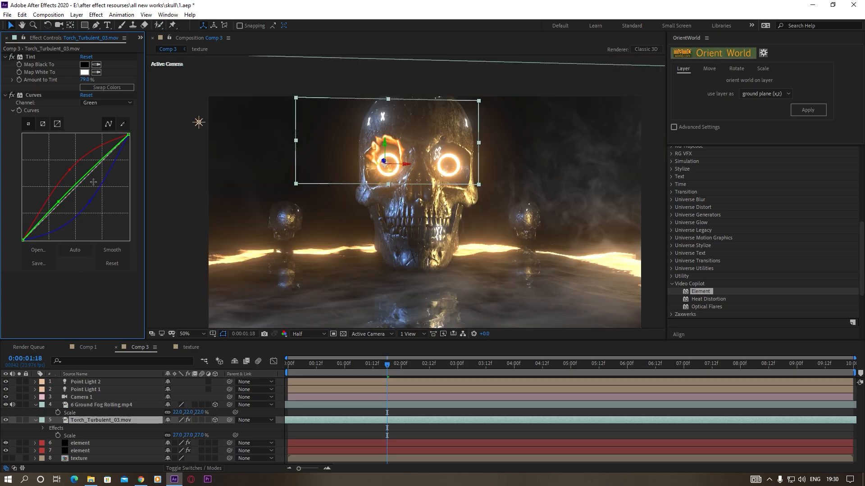
# Add Optical Glow to the torch layer and set its Alpha Channel to Extend (Unmult)
pyautogui.click(96, 14)
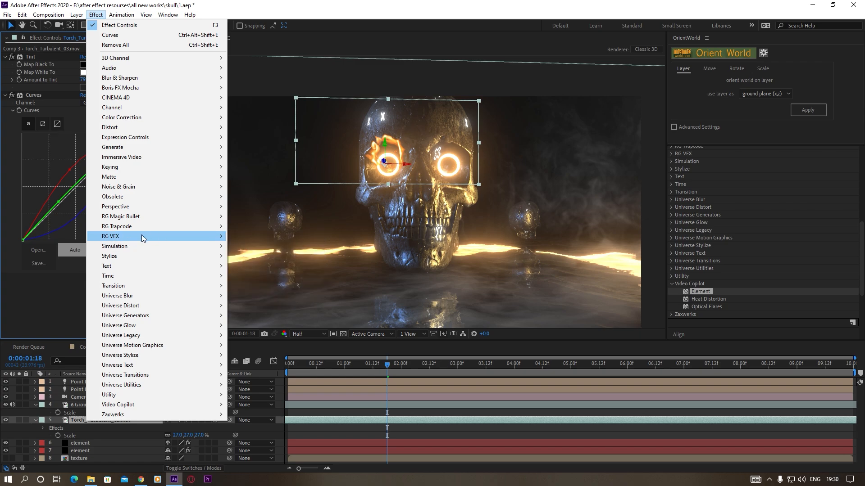
pyautogui.moveTo(219, 237)
pyautogui.click(266, 265)
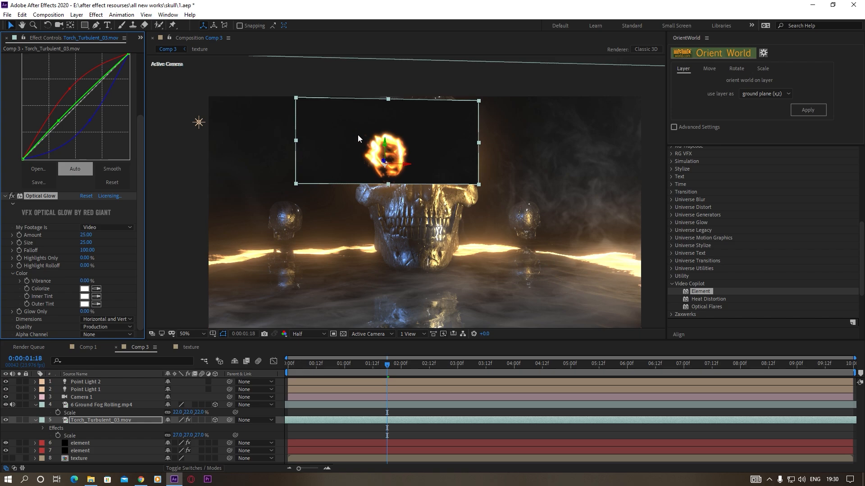
pyautogui.click(90, 334)
pyautogui.click(127, 366)
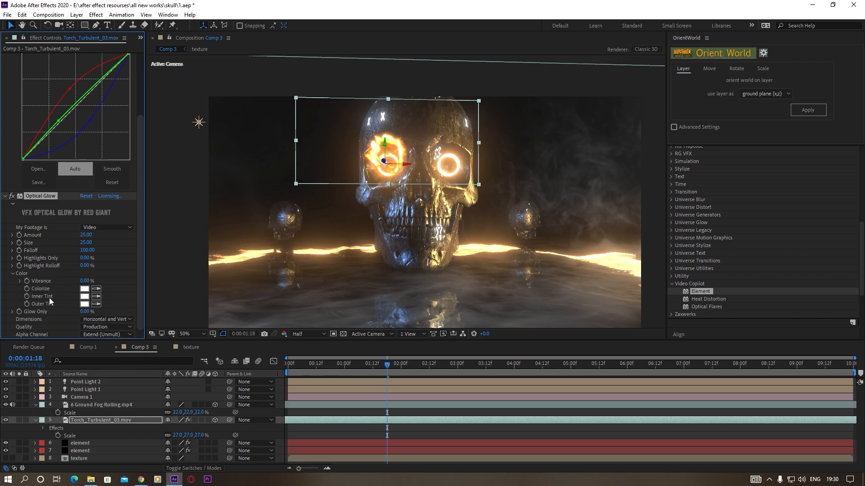
# Set the torch's Optical Glow amount to 2 and size to 123, and colorize the glow orange (FF7608)
pyautogui.moveTo(90, 236); pyautogui.dragTo(142, 238)
pyautogui.click(84, 288)
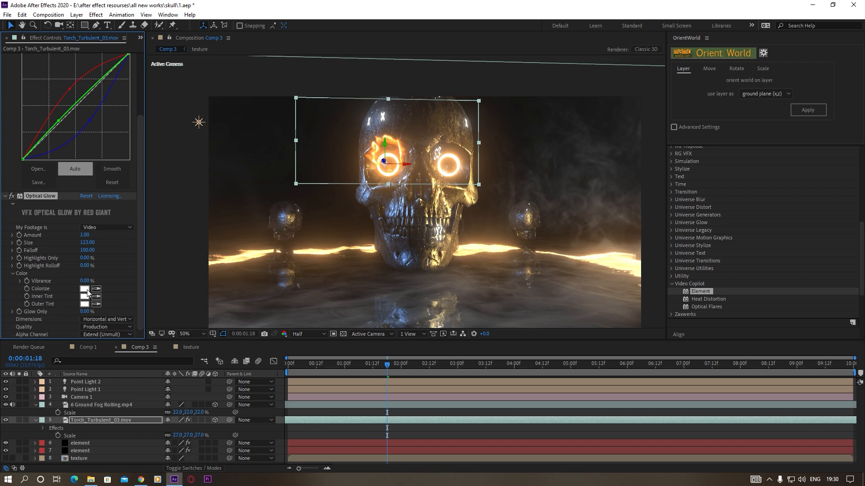
pyautogui.click(139, 132)
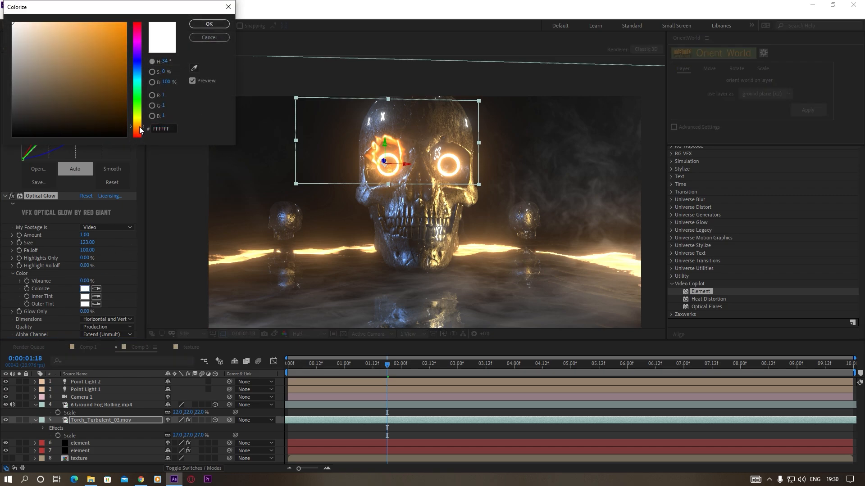
pyautogui.moveTo(88, 36)
pyautogui.mouseDown()
pyautogui.moveTo(92, 21)
pyautogui.moveTo(117, 8)
pyautogui.moveTo(80, 7)
pyautogui.moveTo(148, 5)
pyautogui.moveTo(123, 6)
pyautogui.mouseUp()
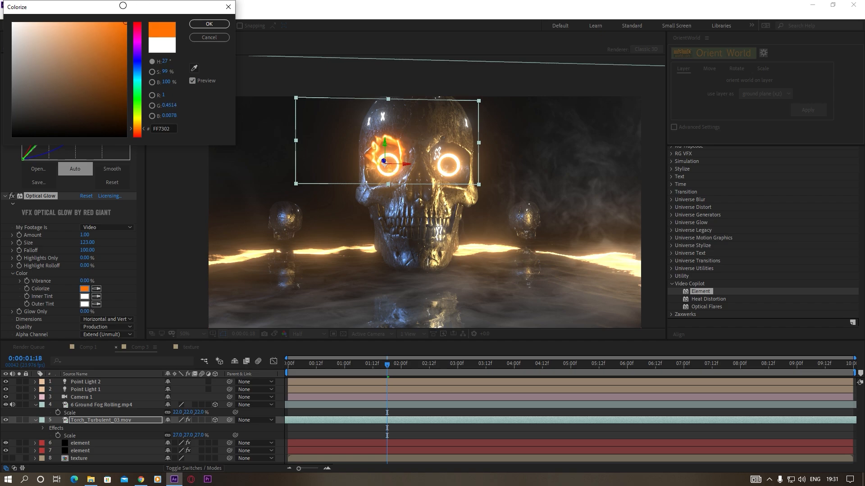
pyautogui.click(215, 24)
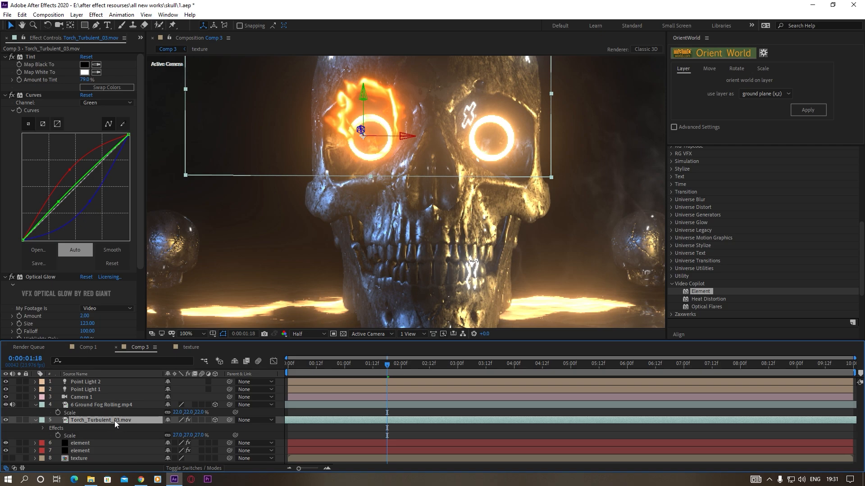
# Duplicate the torch layer, shift the copy earlier in time, and set its Z Rotation to 100°
pyautogui.hotkey('ctrl', 'd')
pyautogui.moveTo(461, 420); pyautogui.dragTo(363, 425)
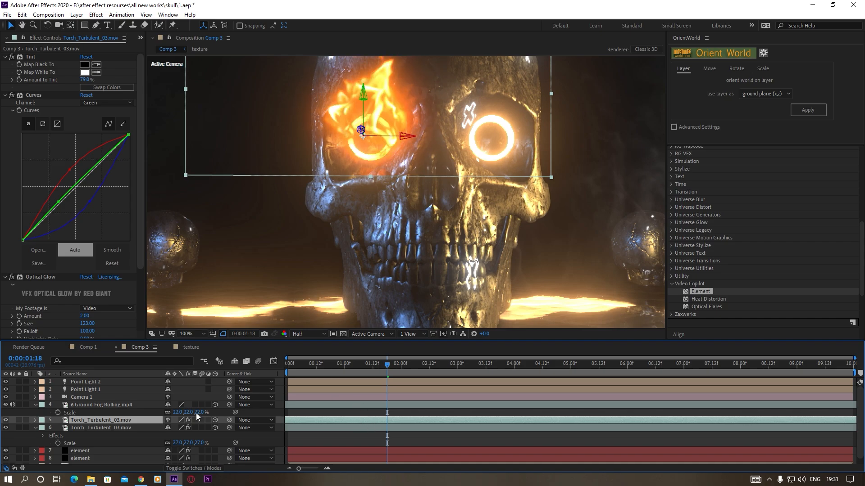
pyautogui.press('r')
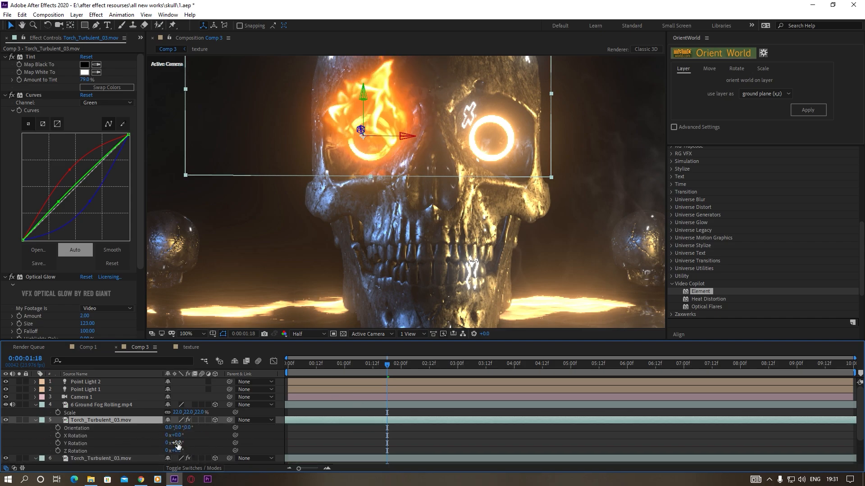
pyautogui.moveTo(178, 450); pyautogui.dragTo(223, 450)
pyautogui.click(261, 443)
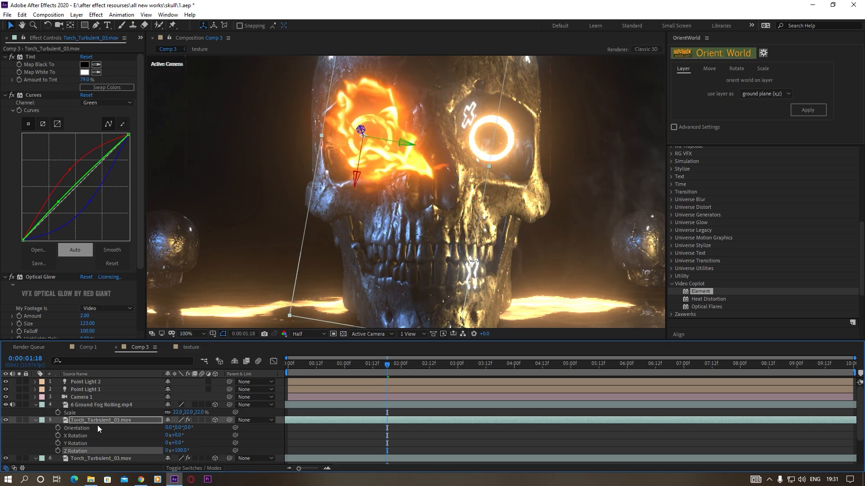
# Scale the rotated torch copy to 16.8% and the original torch to 20.7%, and lower the original slightly along its Y axis
pyautogui.press('s')
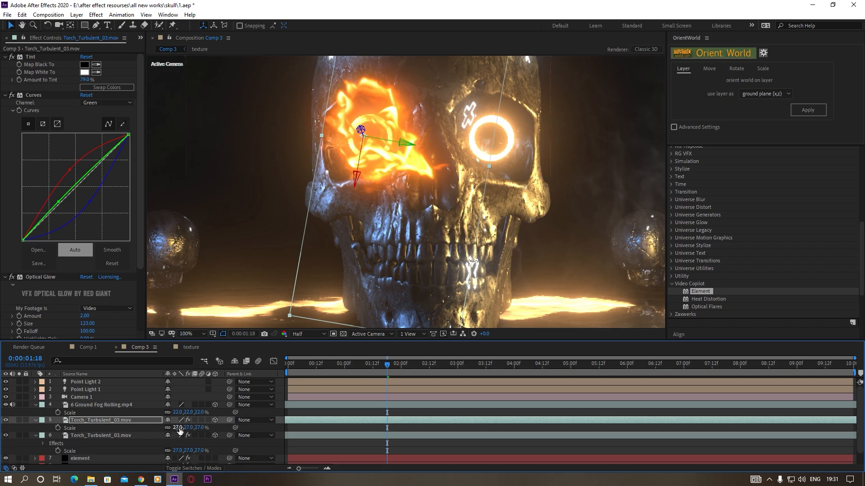
pyautogui.moveTo(177, 427); pyautogui.dragTo(142, 438)
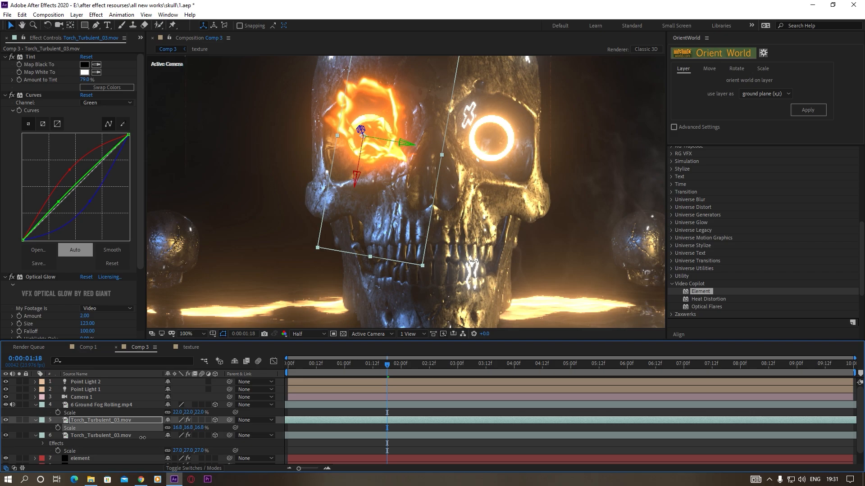
pyautogui.click(90, 436)
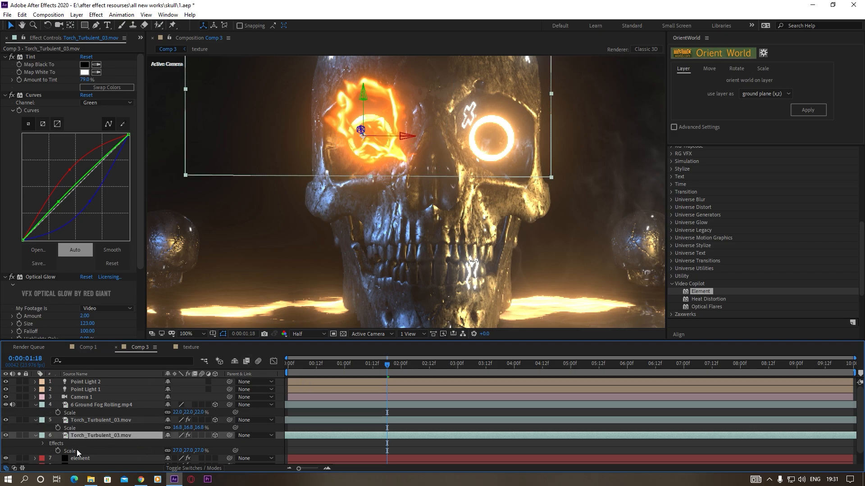
pyautogui.moveTo(177, 450); pyautogui.dragTo(156, 455)
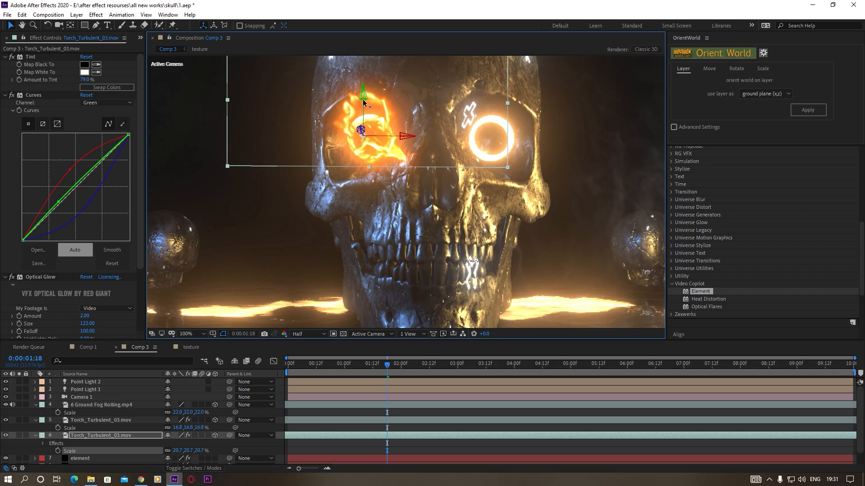
pyautogui.moveTo(363, 96); pyautogui.dragTo(363, 112)
pyautogui.press(',')
pyautogui.press(',')
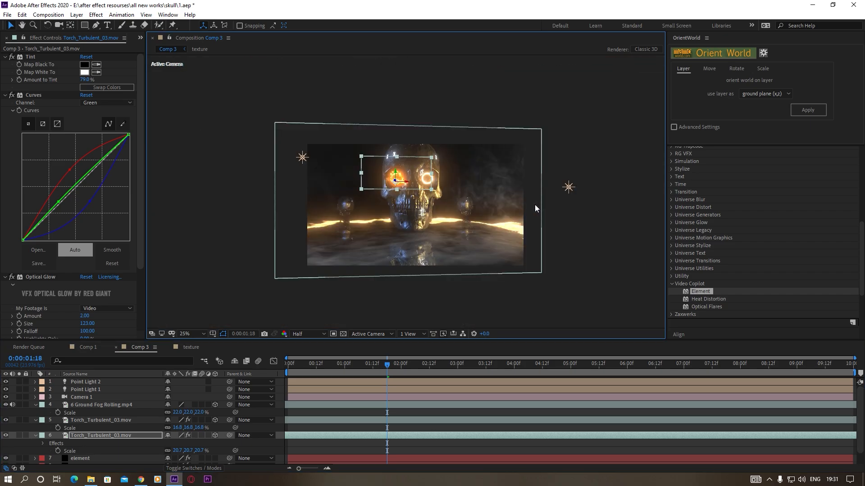
# Duplicate the rotated torch layer and set the new copy's Z Rotation to -181°
pyautogui.click(102, 421)
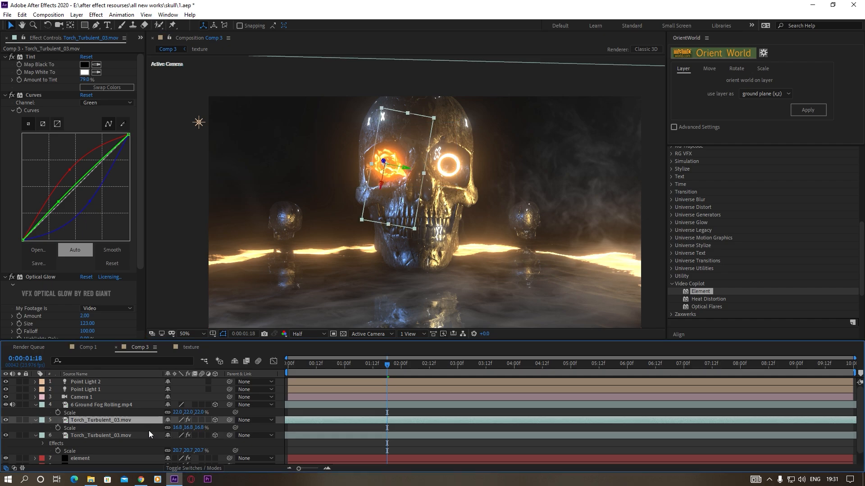
pyautogui.hotkey('ctrl', 'd')
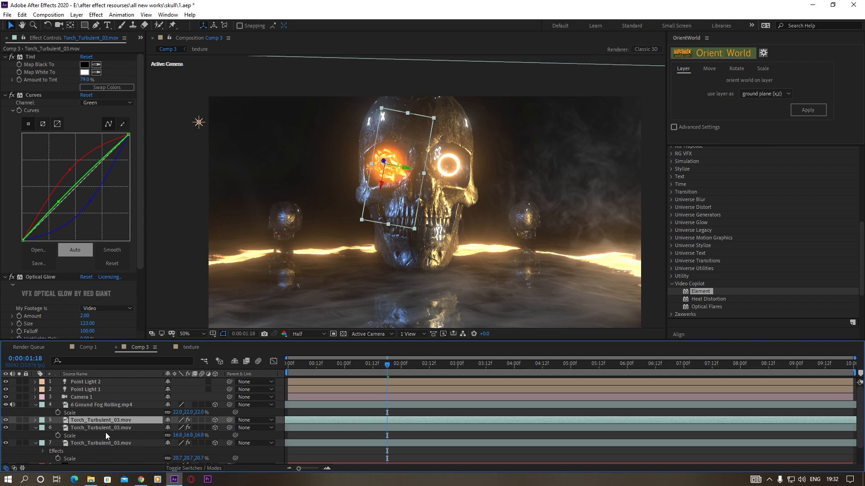
pyautogui.press('r')
pyautogui.moveTo(180, 451); pyautogui.dragTo(48, 451)
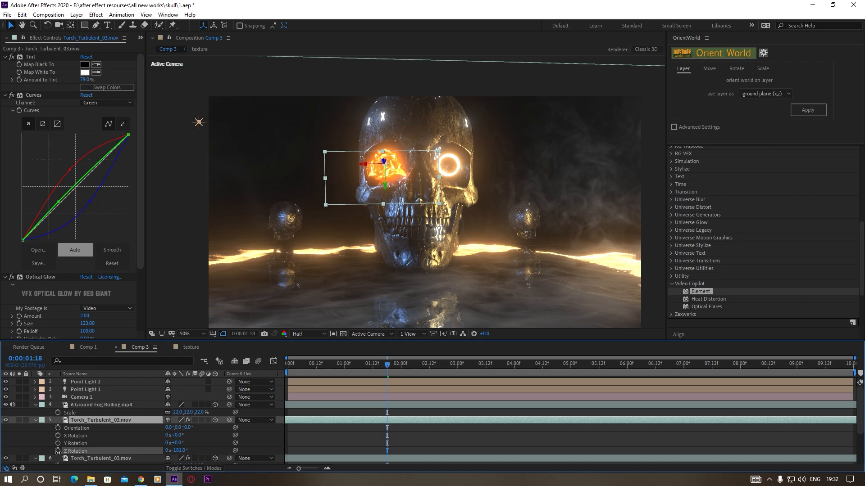
# Examine the layered fire in the skull's eye up close, including at time 0:00:00:10
pyautogui.click(175, 253)
pyautogui.scroll(1, 428, 227)
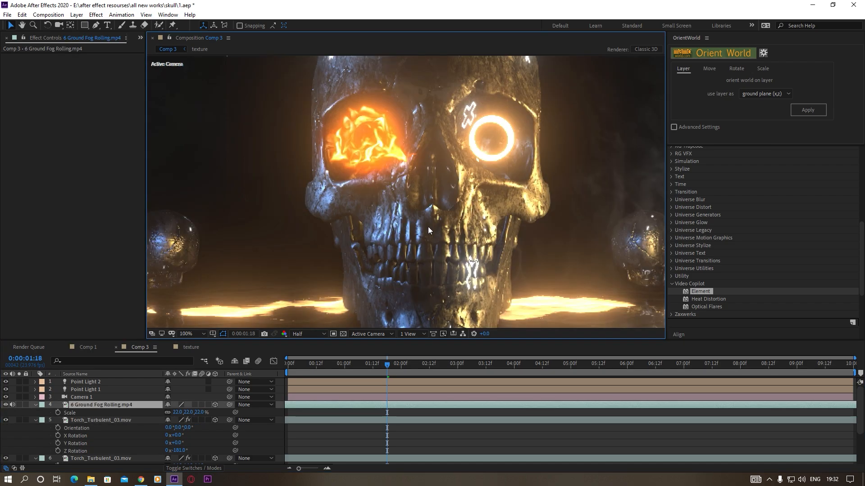
pyautogui.scroll(-1, 428, 226)
pyautogui.moveTo(384, 366); pyautogui.dragTo(312, 367)
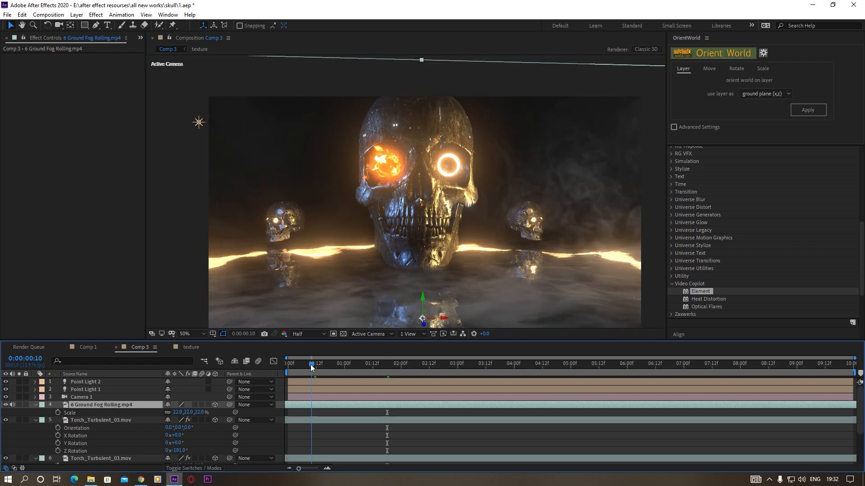
pyautogui.scroll(1, 394, 247)
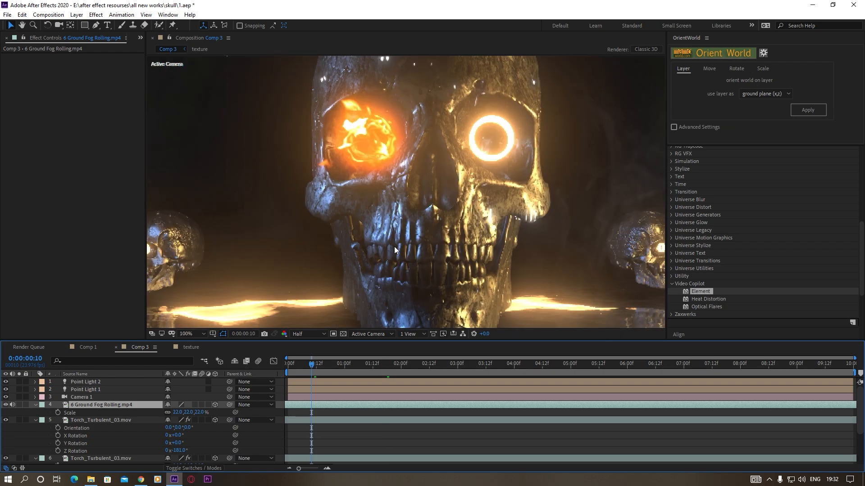
pyautogui.scroll(-1, 394, 246)
pyautogui.scroll(1, 420, 193)
pyautogui.scroll(-1, 420, 193)
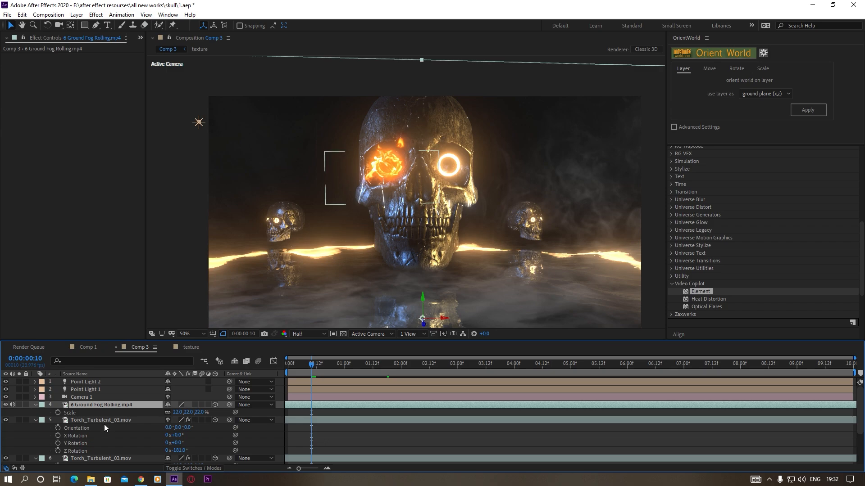
# Collapse the open layer properties and pre-compose the three Torch_Turbulent_03.mov layers with all attributes moved into the new composition
pyautogui.click(35, 420)
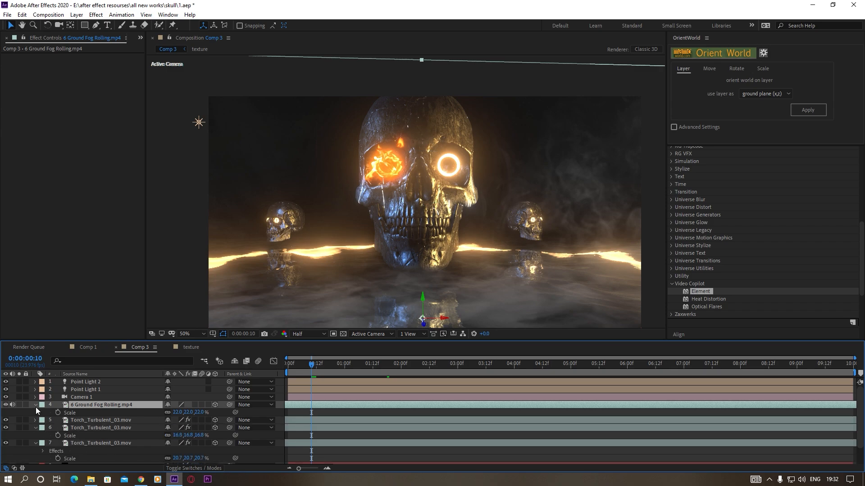
pyautogui.click(35, 405)
pyautogui.click(36, 420)
pyautogui.click(35, 429)
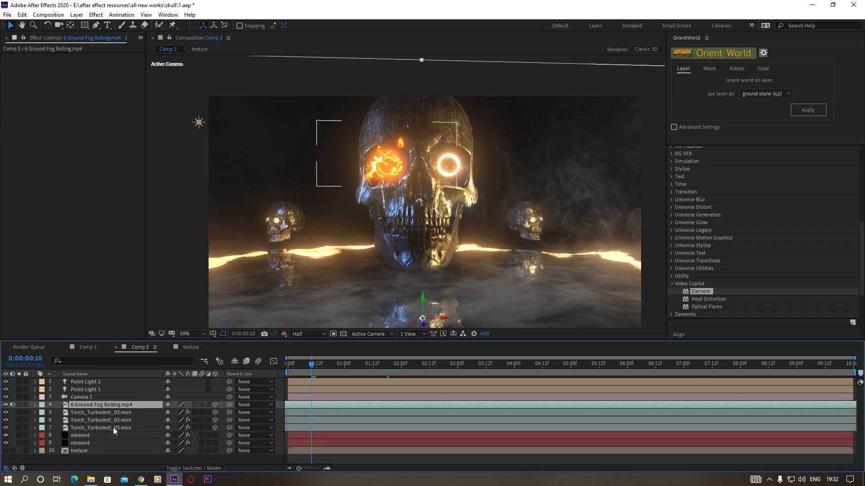
pyautogui.click(87, 428)
pyautogui.keyDown('shift'); pyautogui.click(99, 413); pyautogui.keyUp('shift')
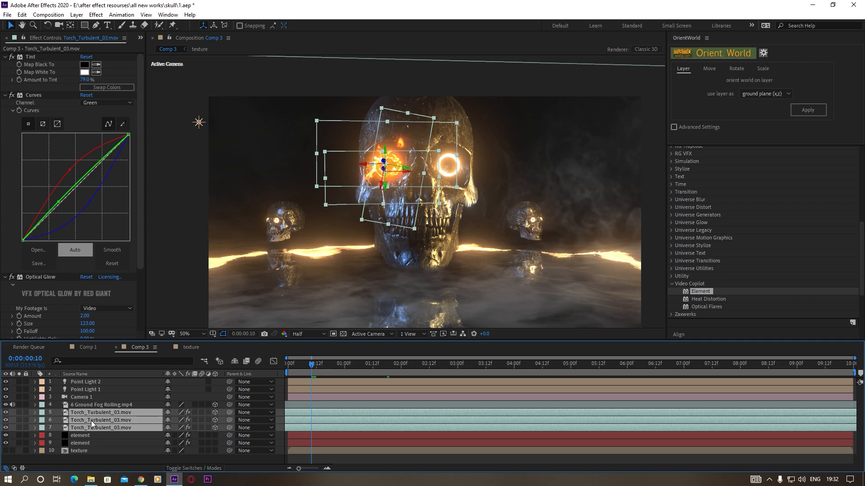
pyautogui.hotkey('ctrl', 'shift', 'c')
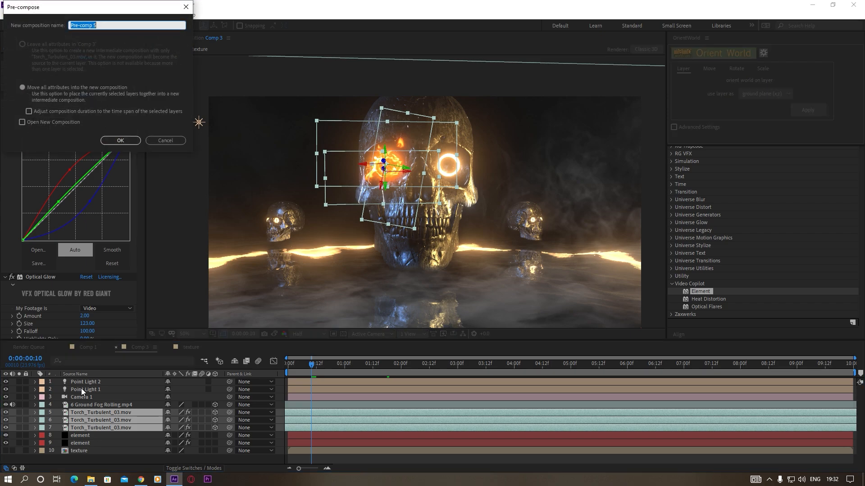
pyautogui.click(120, 140)
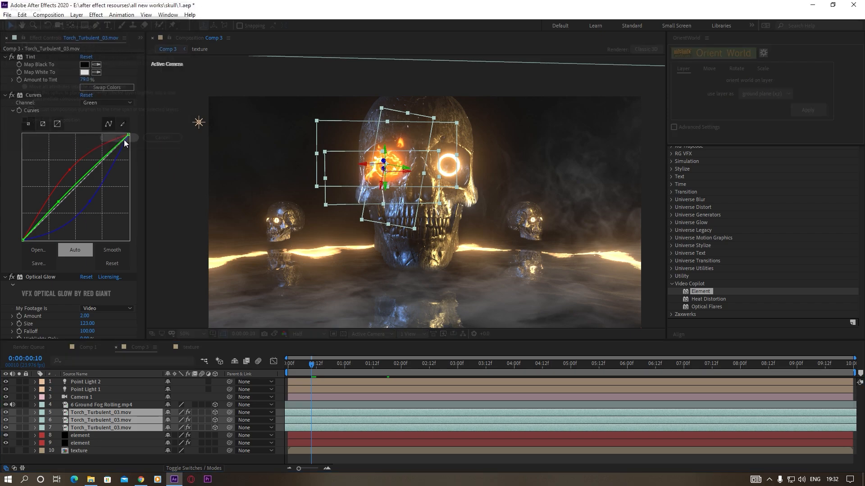
# Enable Collapse Transformations on the fire pre-comp so the flames line up with the eye
pyautogui.scroll(2, 445, 197)
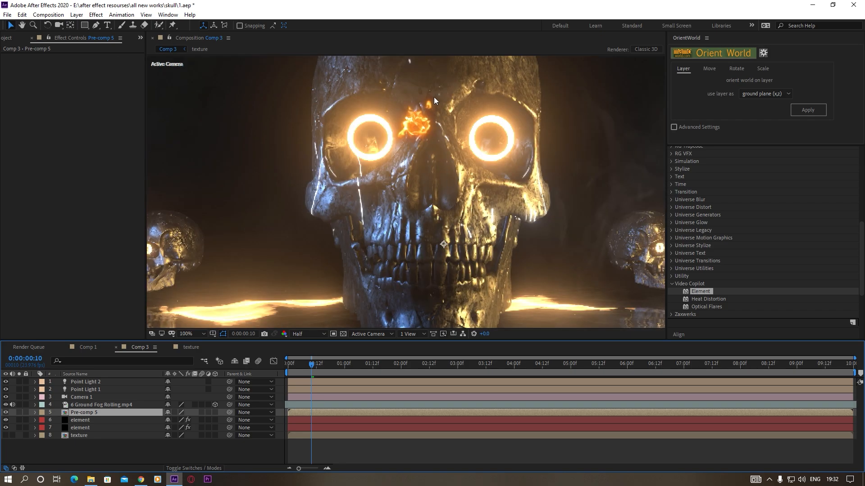
pyautogui.click(174, 413)
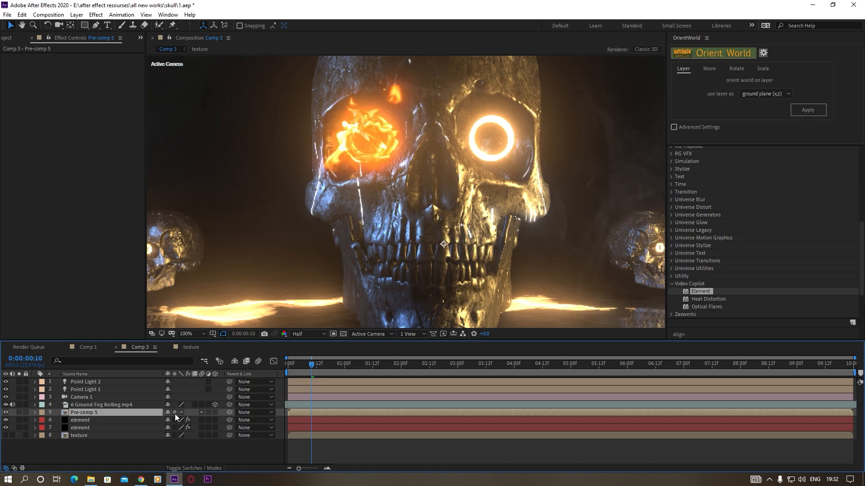
pyautogui.scroll(-2, 386, 217)
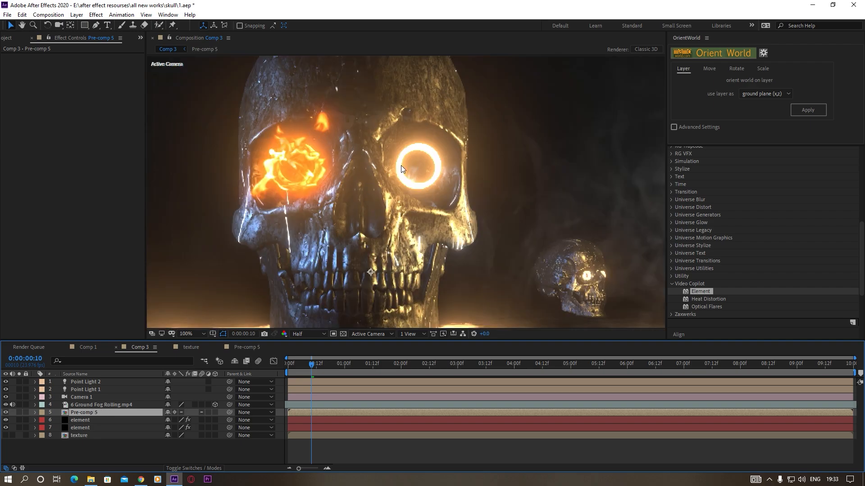
# Copy Camera 1 and the lower element layer from Comp 3 into the fire pre-comp
pyautogui.doubleClick(85, 413)
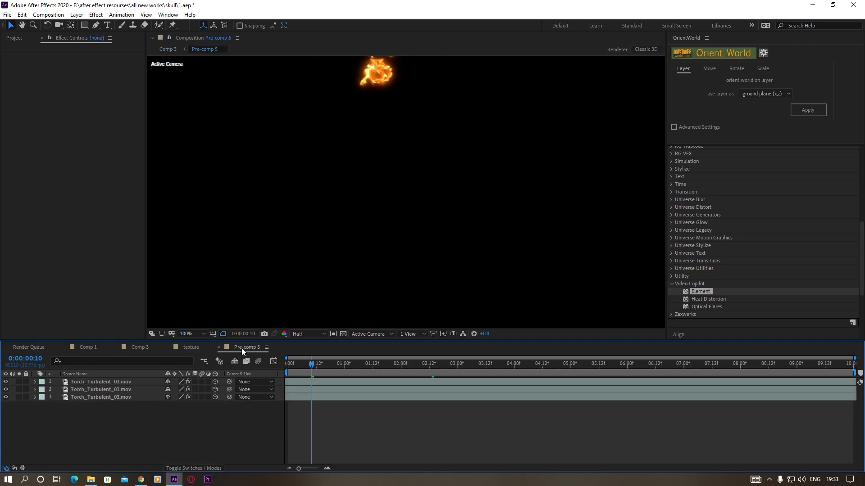
pyautogui.scroll(-1, 436, 181)
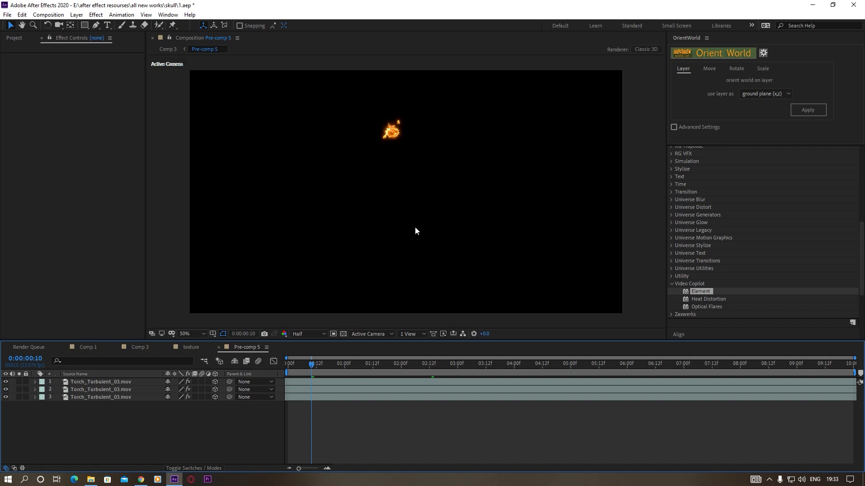
pyautogui.moveTo(472, 183); pyautogui.dragTo(458, 209)
pyautogui.press('v')
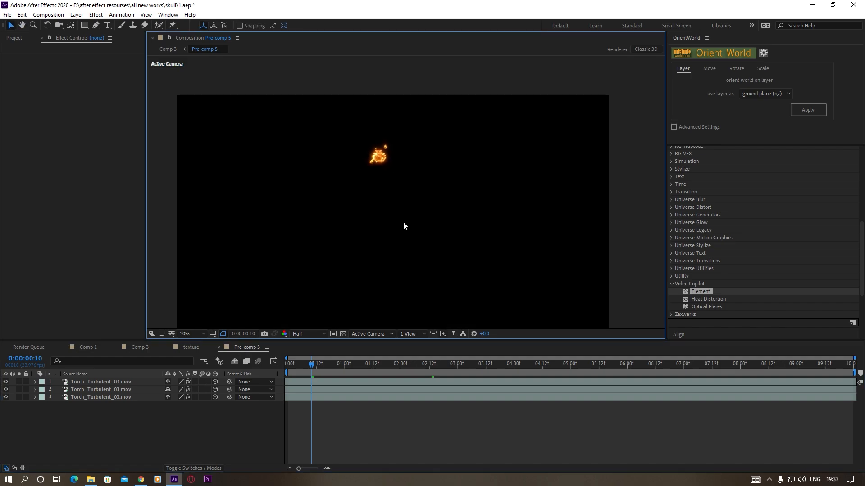
pyautogui.click(139, 347)
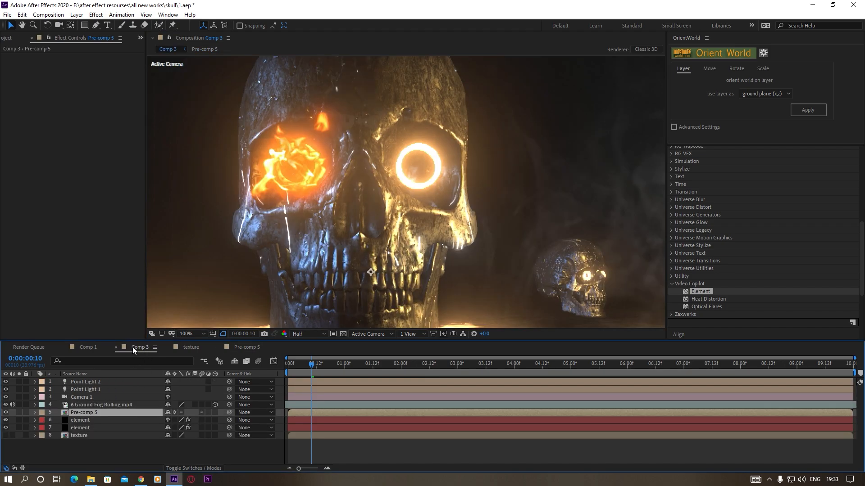
pyautogui.click(84, 397)
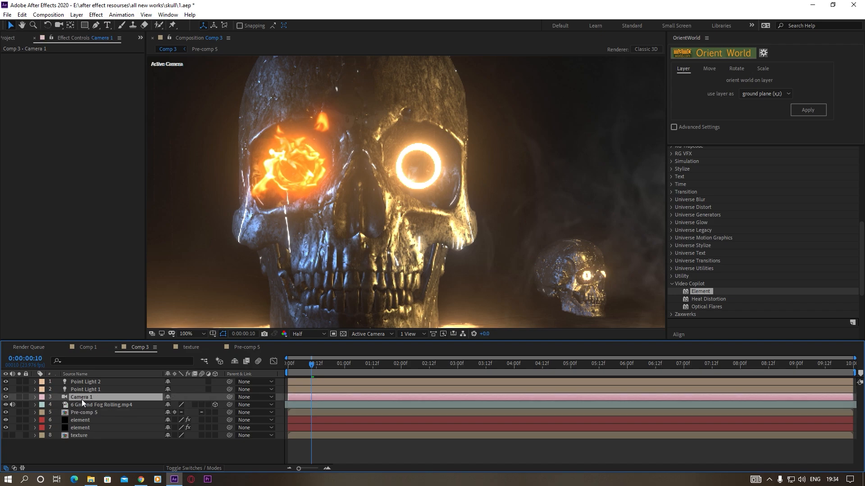
pyautogui.keyDown('ctrl'); pyautogui.click(80, 429); pyautogui.keyUp('ctrl')
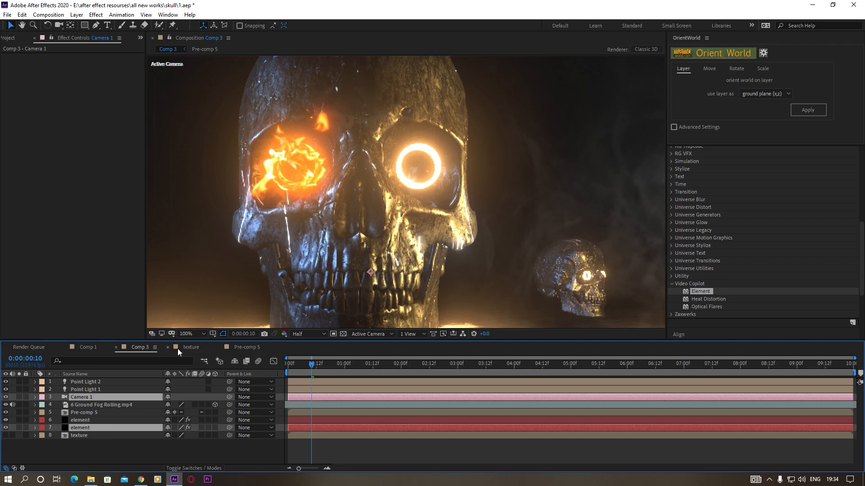
pyautogui.click(247, 347)
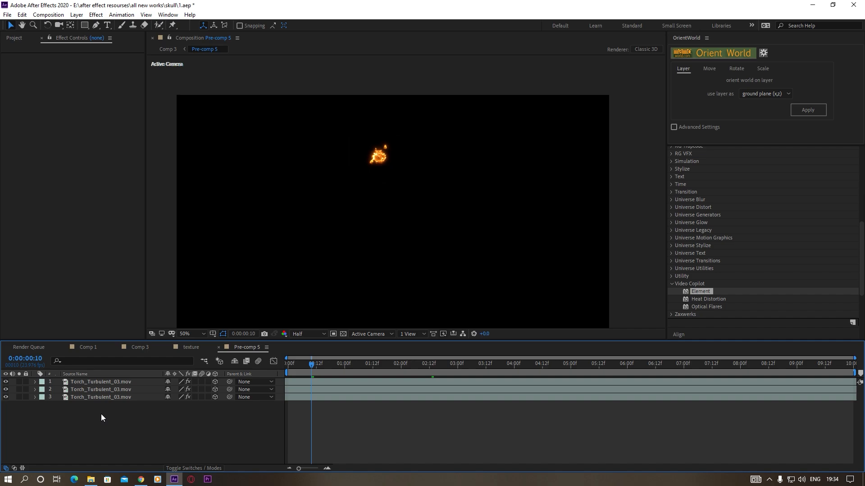
pyautogui.hotkey('ctrl', 'v')
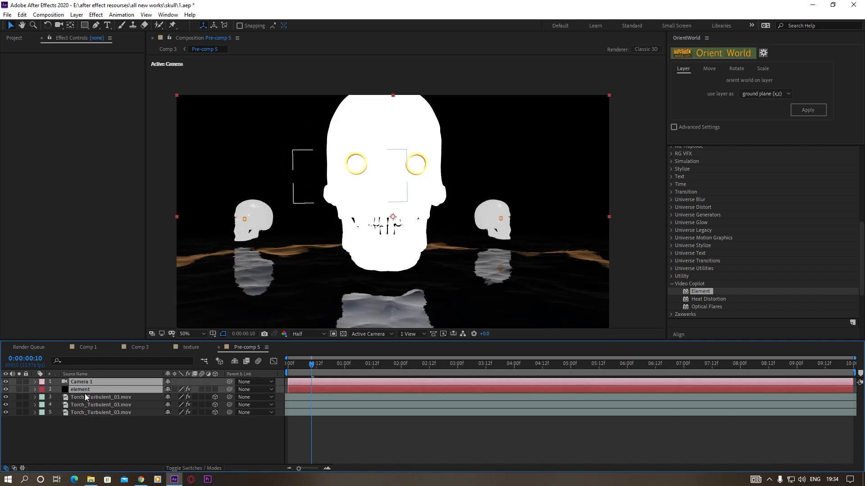
# Place the element layer below the three Torch_Turbulent_03.mov layers in Pre-comp 5 and make it a guide layer
pyautogui.click(84, 394)
pyautogui.click(77, 390)
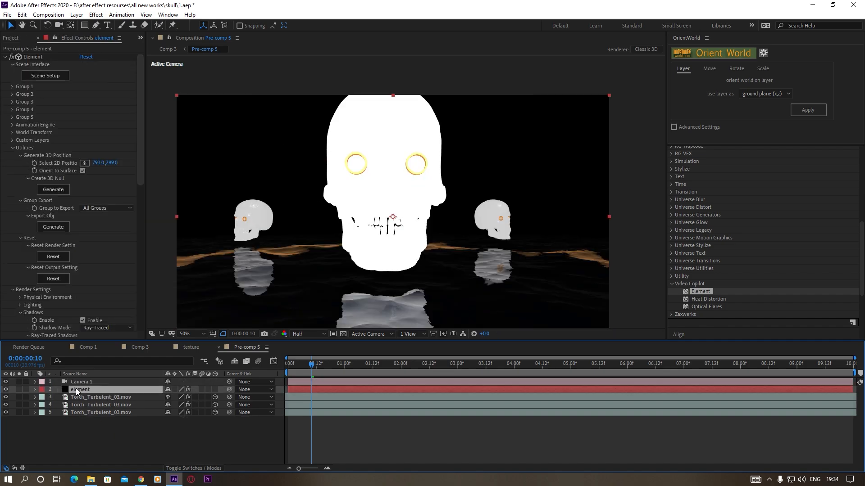
pyautogui.moveTo(76, 391); pyautogui.dragTo(77, 417)
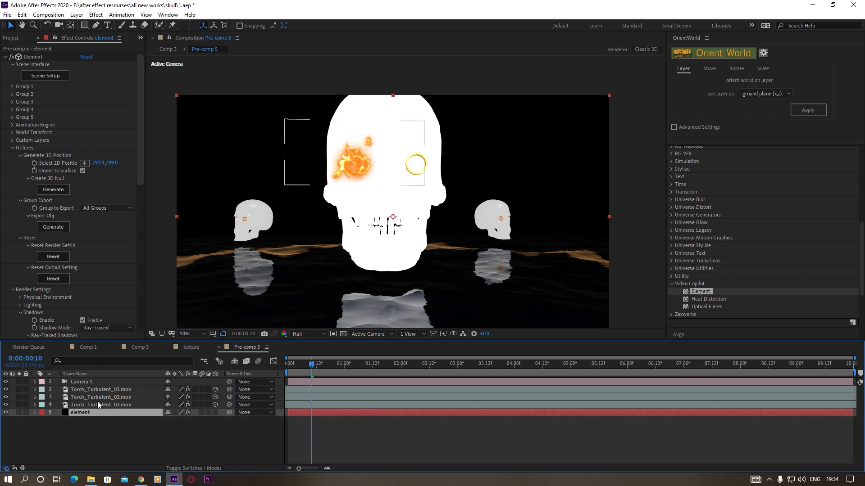
pyautogui.click(86, 383)
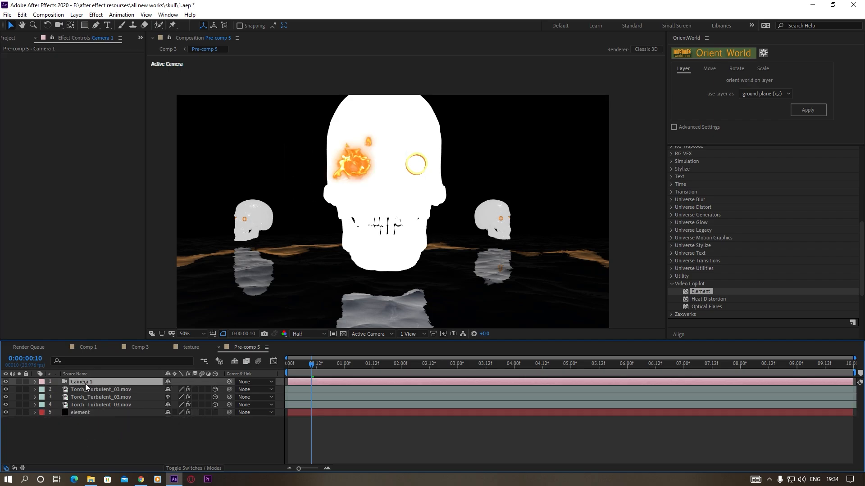
pyautogui.click(77, 413)
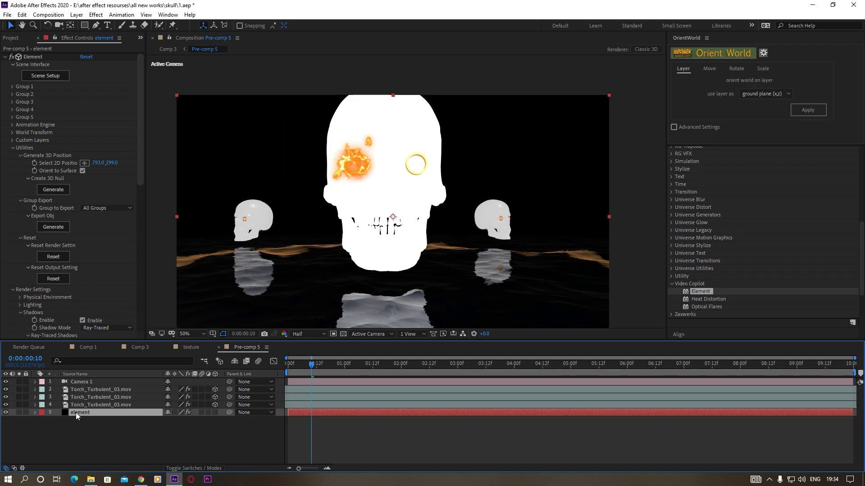
pyautogui.rightClick(76, 413)
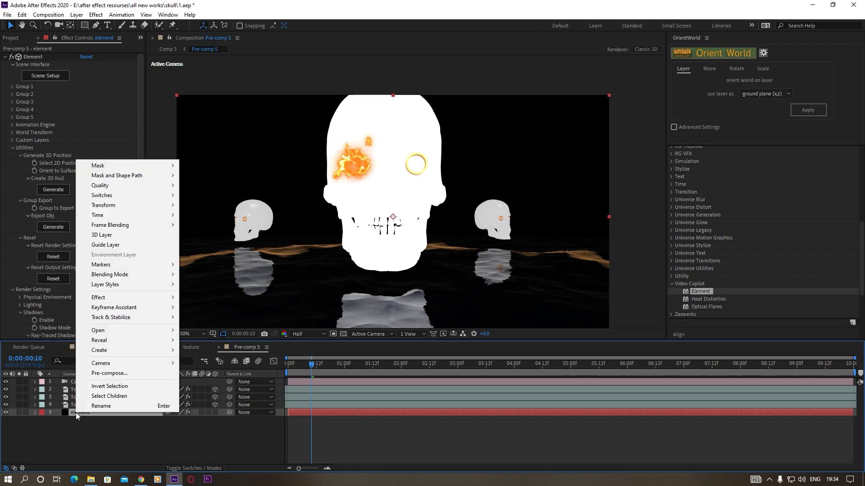
pyautogui.click(114, 246)
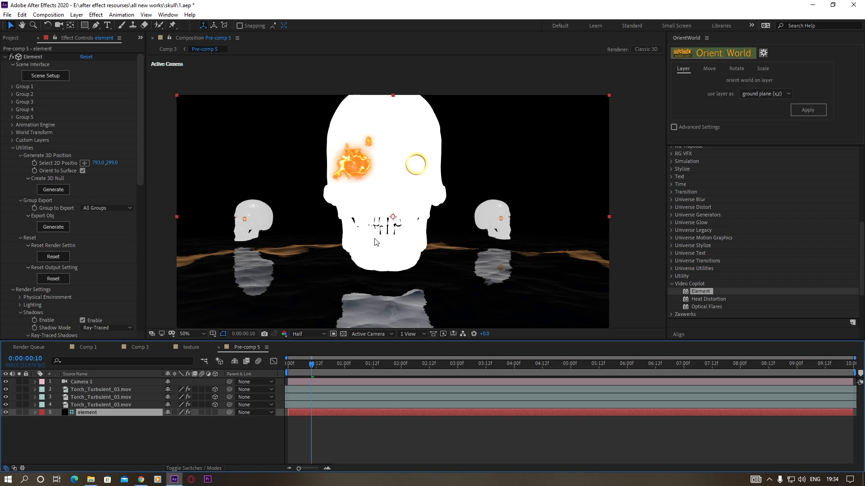
# Set Illumination to 0 in the Multi-Pass Mixer of the guide layer's Element effect
pyautogui.click(13, 147)
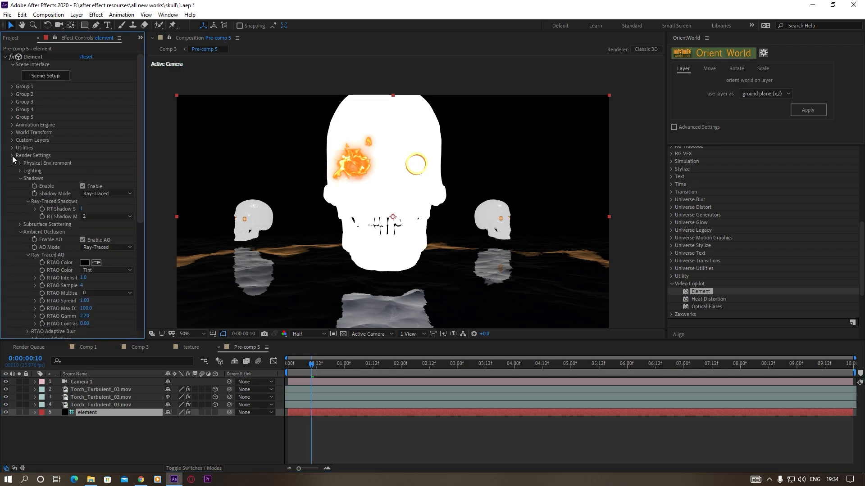
pyautogui.click(12, 156)
pyautogui.click(14, 163)
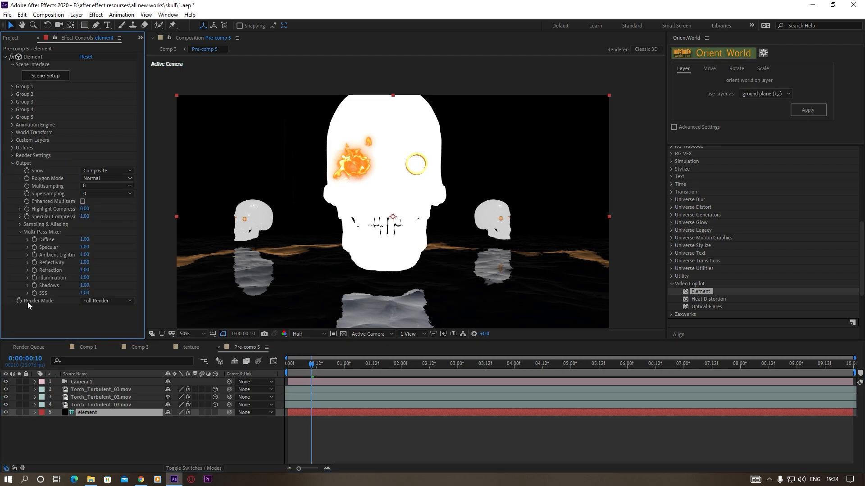
pyautogui.click(85, 279)
pyautogui.write('0')
pyautogui.press('Return')
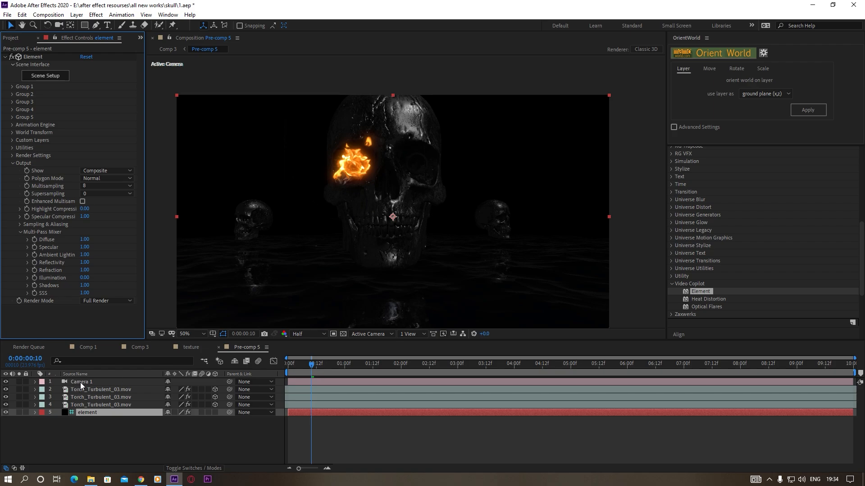
# Duplicate the three Torch_Turbulent_03.mov layers, keeping the copies together above the originals, and move the copied fire into the skull's other eye socket
pyautogui.click(108, 389)
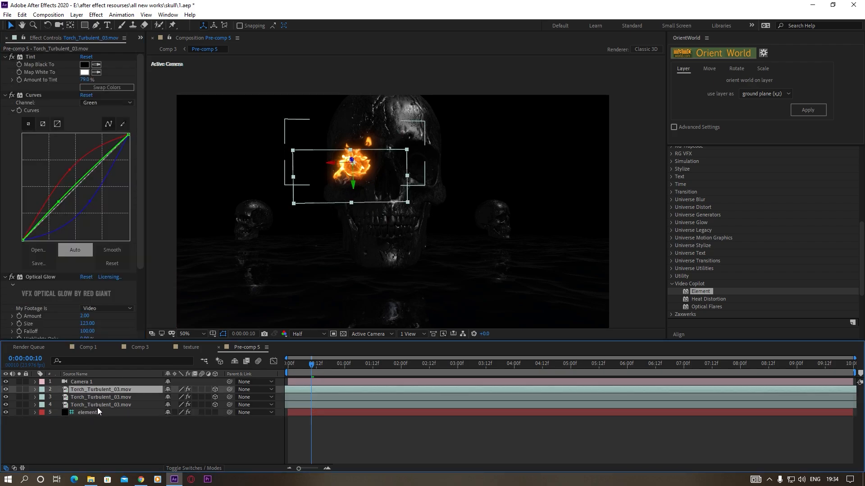
pyautogui.keyDown('ctrl'); pyautogui.click(96, 404); pyautogui.keyUp('ctrl')
pyautogui.keyDown('ctrl'); pyautogui.click(99, 397); pyautogui.keyUp('ctrl')
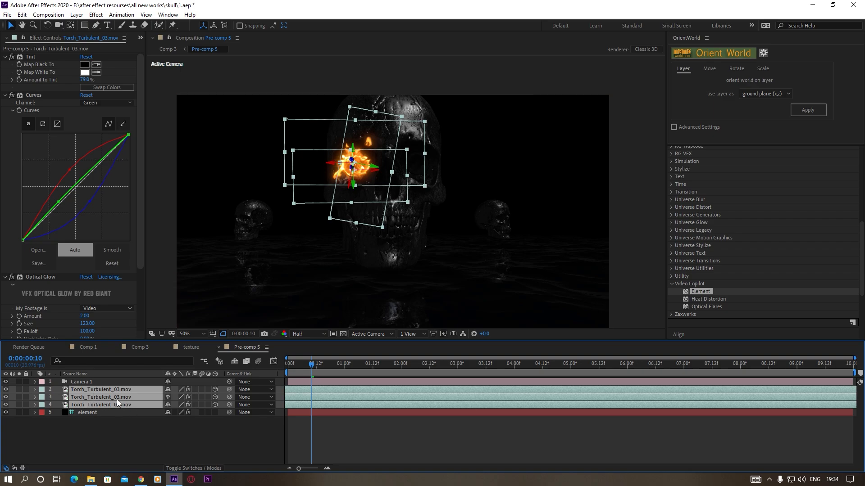
pyautogui.hotkey('ctrl', 'd')
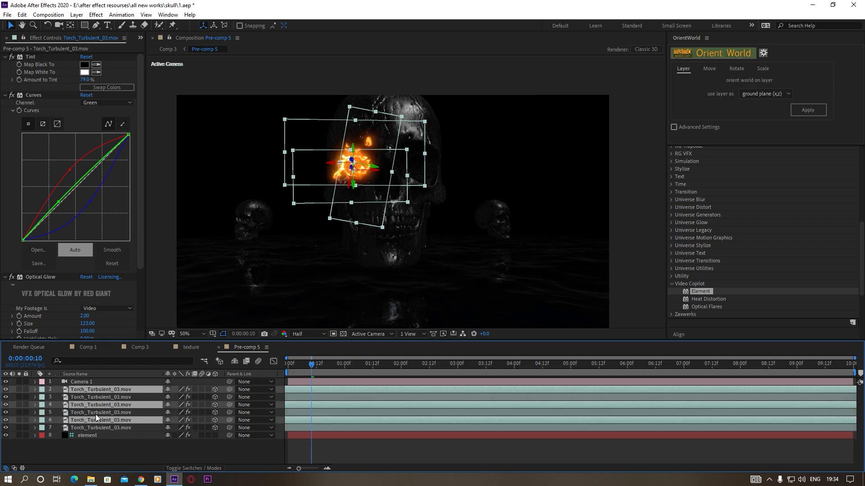
pyautogui.moveTo(98, 418); pyautogui.dragTo(101, 396)
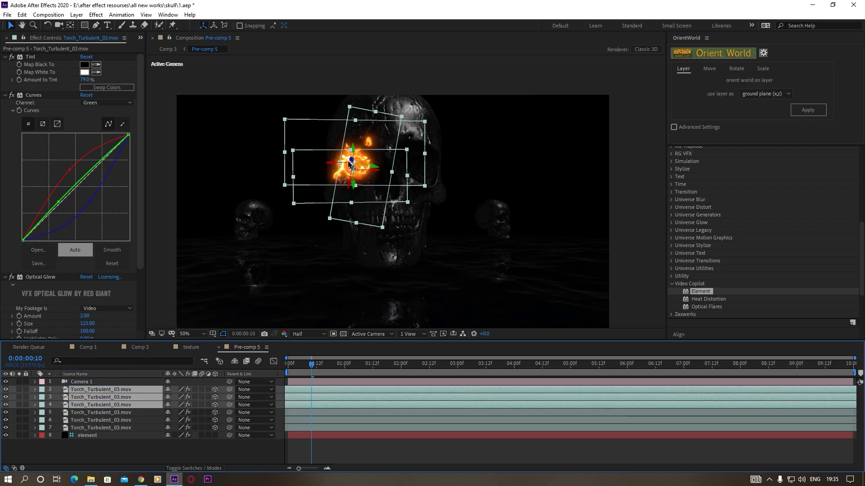
pyautogui.moveTo(334, 164); pyautogui.dragTo(359, 160)
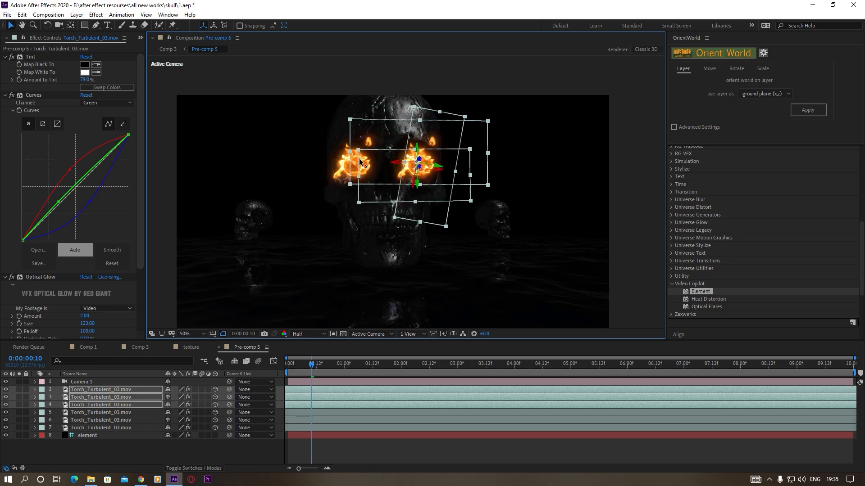
pyautogui.click(625, 240)
# Shift the three duplicated fire layers earlier in time so the flames differ between the two eyes
pyautogui.scroll(1, 450, 209)
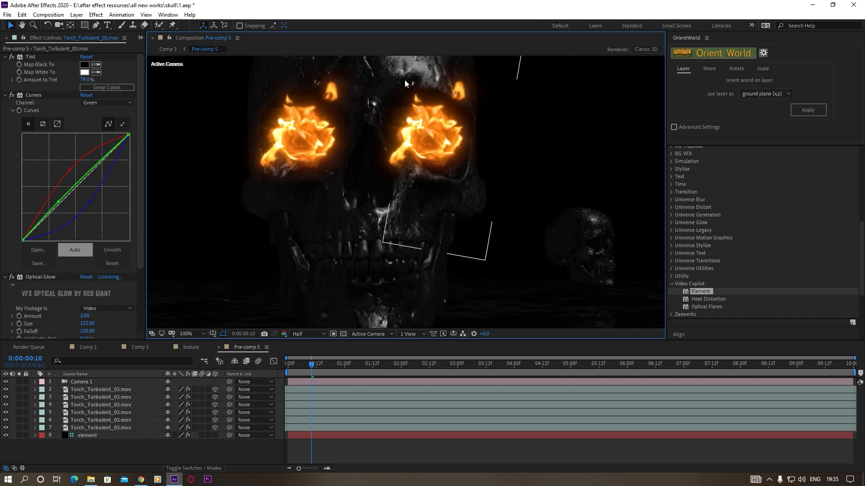
pyautogui.click(111, 389)
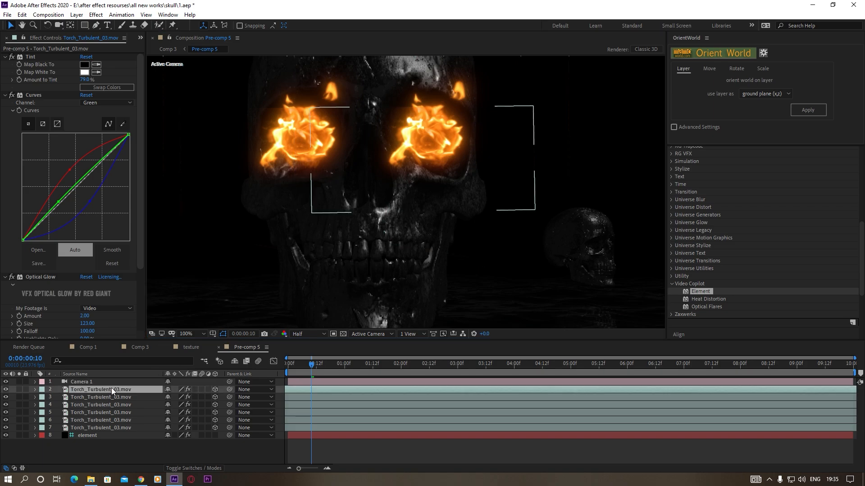
pyautogui.keyDown('ctrl'); pyautogui.click(111, 397); pyautogui.keyUp('ctrl')
pyautogui.keyDown('ctrl'); pyautogui.click(111, 405); pyautogui.keyUp('ctrl')
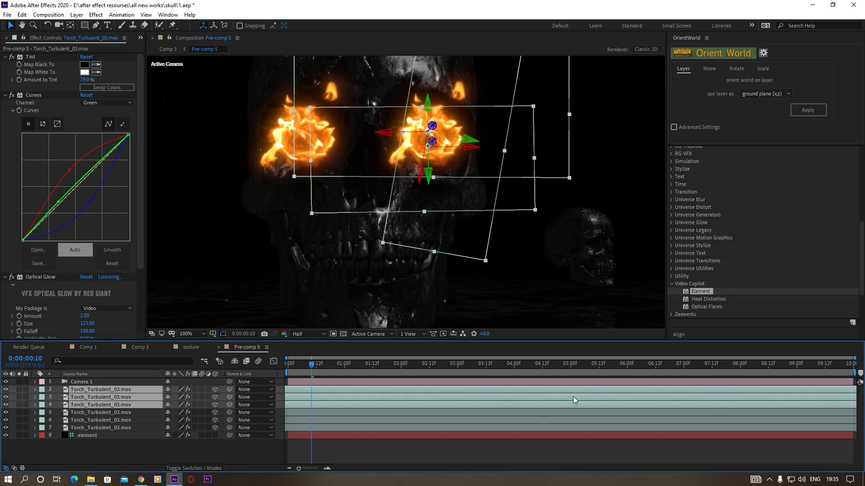
pyautogui.moveTo(582, 390); pyautogui.dragTo(412, 391)
pyautogui.click(258, 449)
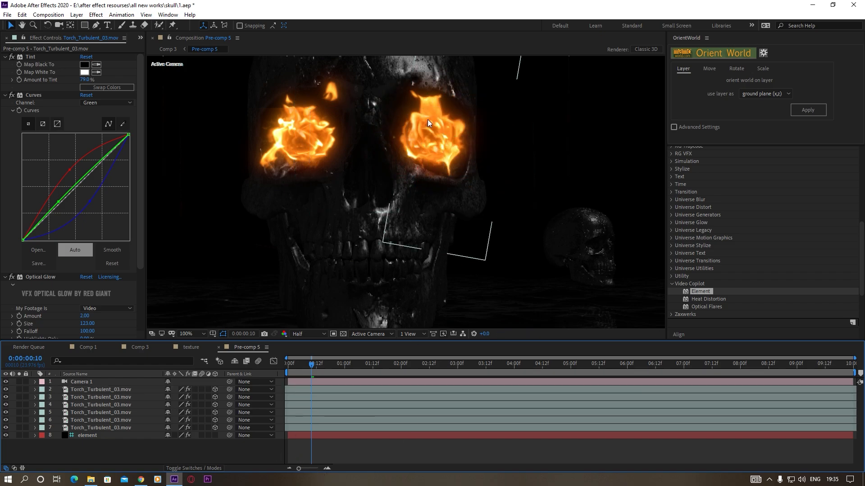
pyautogui.scroll(-2, 428, 119)
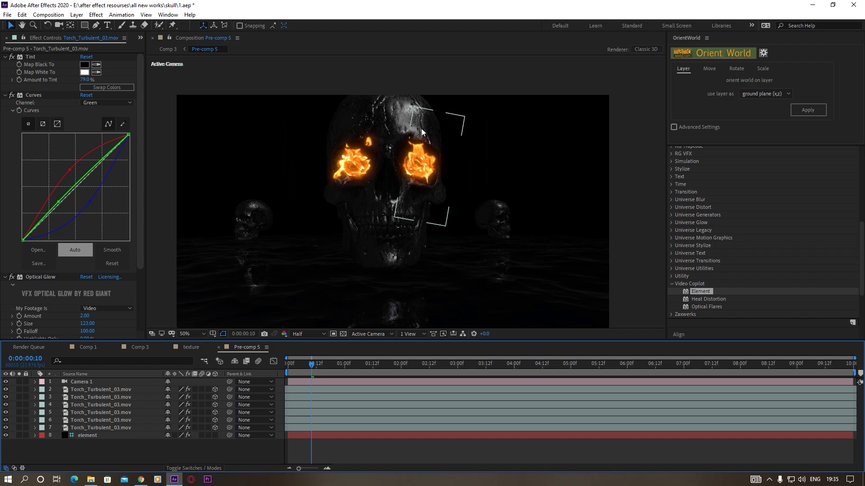
# Return to Comp 3 and disable Collapse Transformations on the Pre-comp 5 layer
pyautogui.click(77, 382)
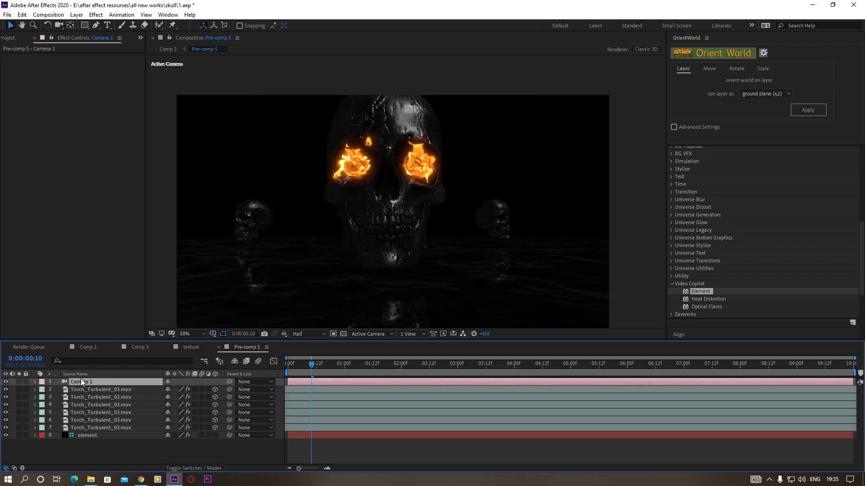
pyautogui.click(139, 347)
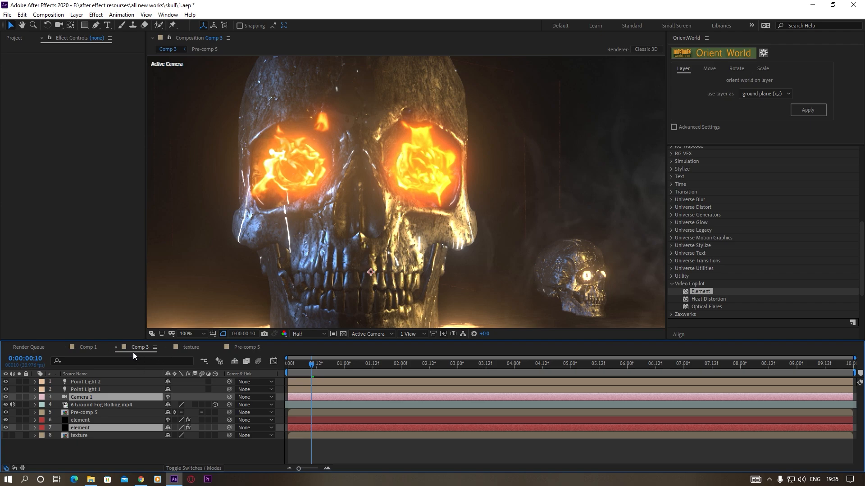
pyautogui.scroll(-2, 406, 224)
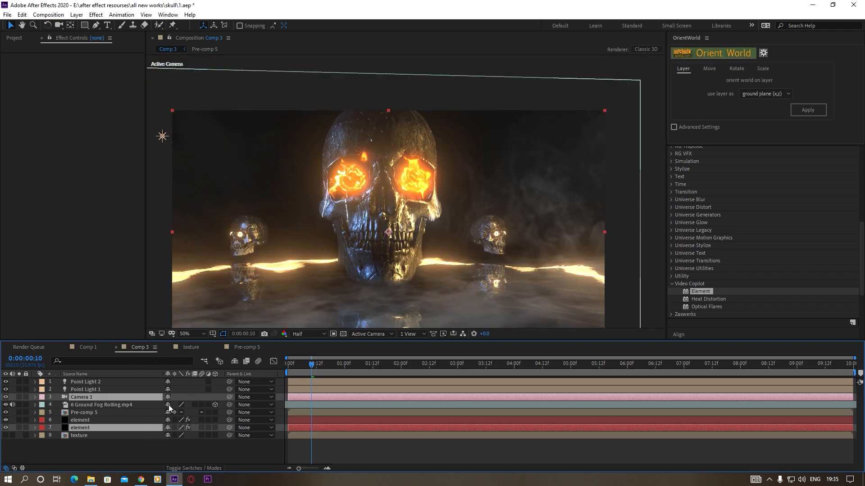
pyautogui.click(85, 413)
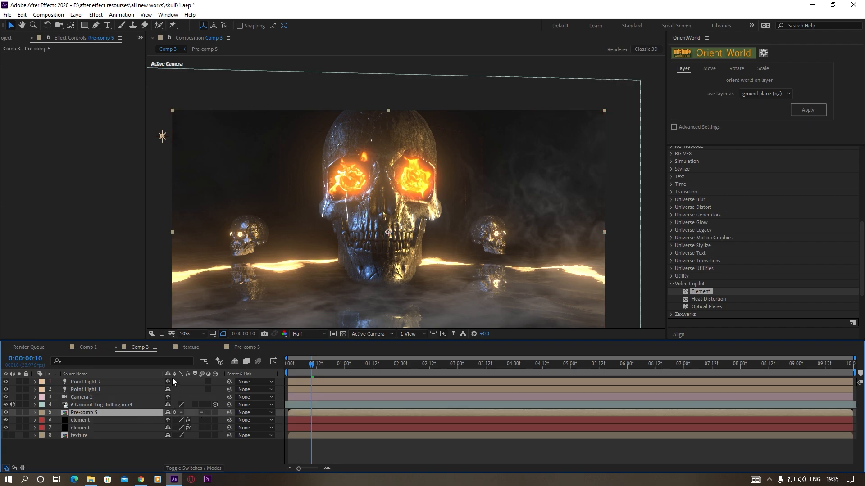
pyautogui.click(174, 410)
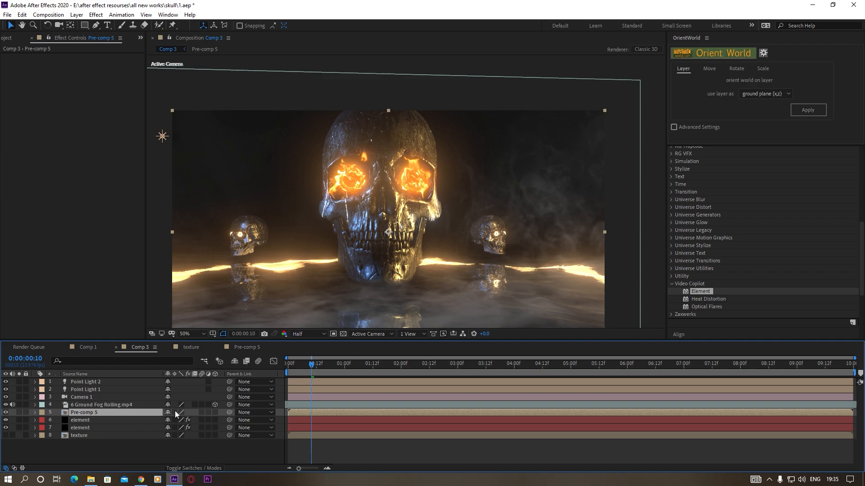
pyautogui.click(159, 450)
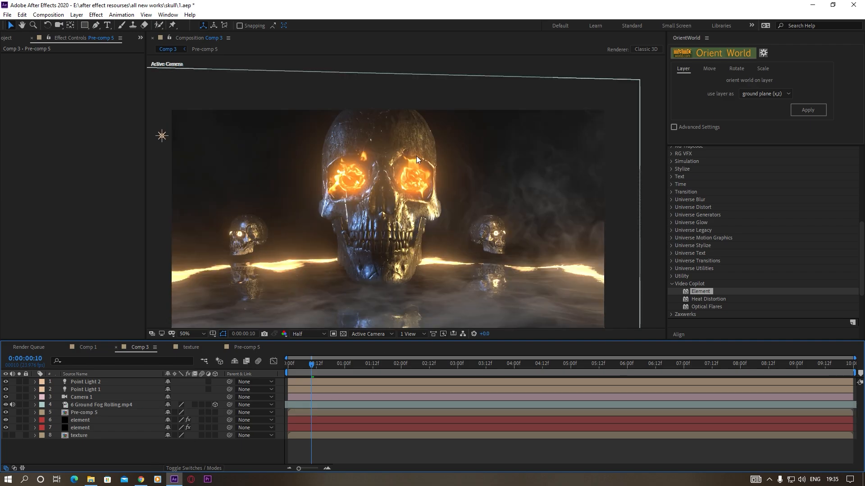
# At time 0:00:02:12, turn on Camera 1's Depth of Field and increase its Focus Distance
pyautogui.click(428, 363)
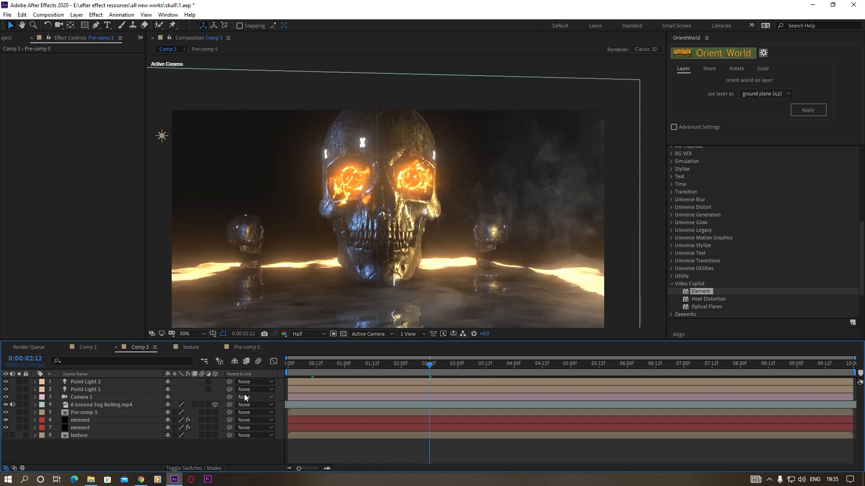
pyautogui.click(81, 397)
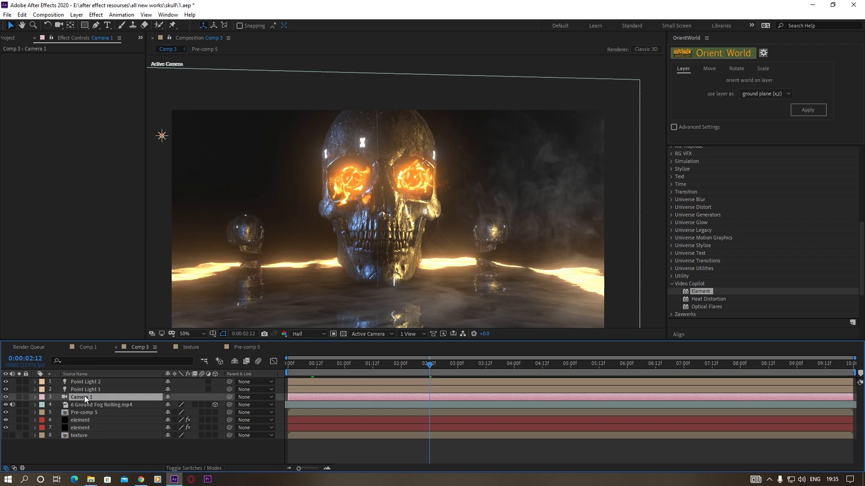
pyautogui.press('a')
pyautogui.press('a')
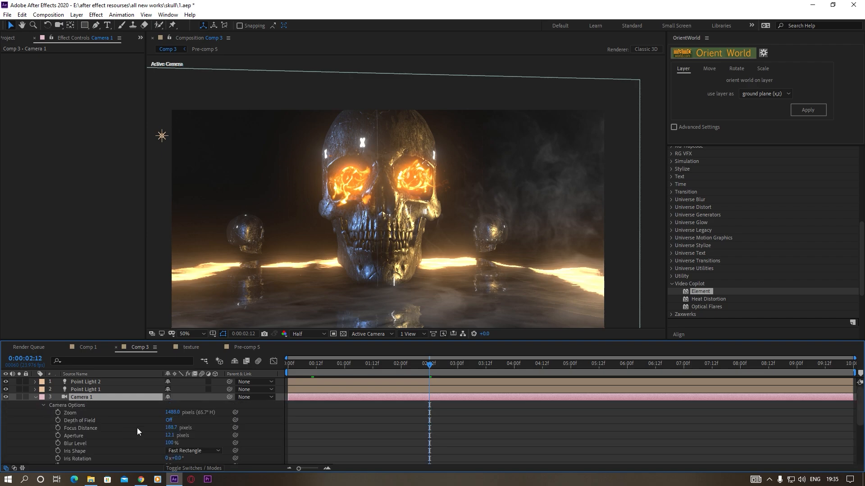
pyautogui.click(168, 420)
pyautogui.moveTo(171, 430); pyautogui.dragTo(350, 425)
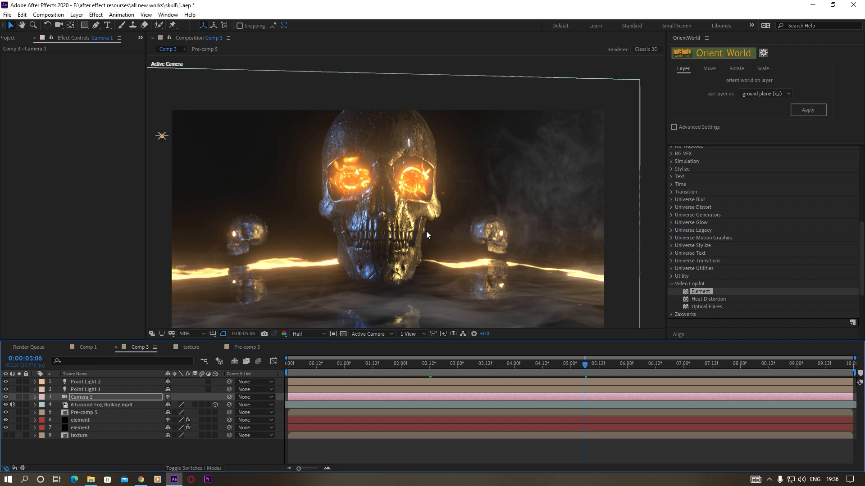
# Add an adjustment layer above Camera 1 in Comp 3 and apply the Magic Bullet Looks effect to it
pyautogui.scroll(-2, 391, 253)
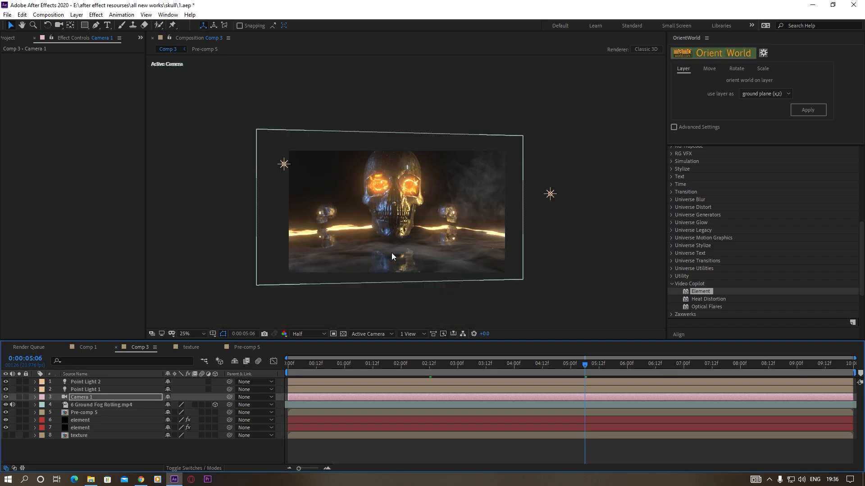
pyautogui.click(76, 15)
pyautogui.moveTo(93, 24)
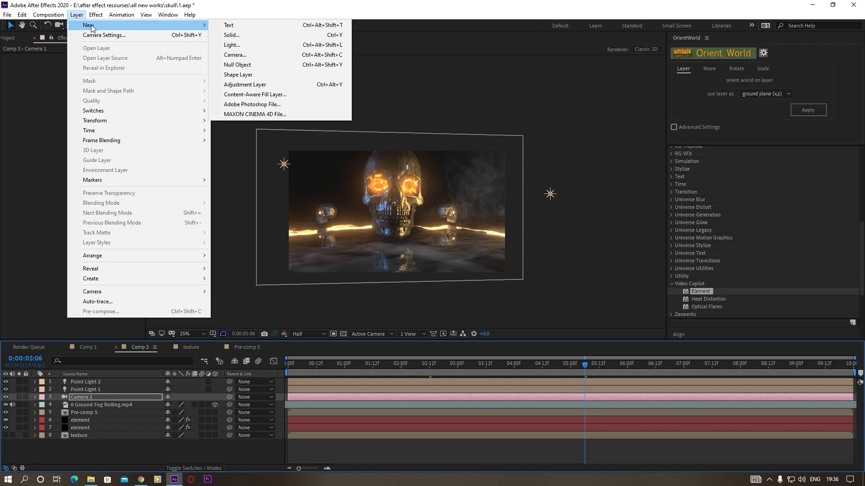
pyautogui.click(253, 84)
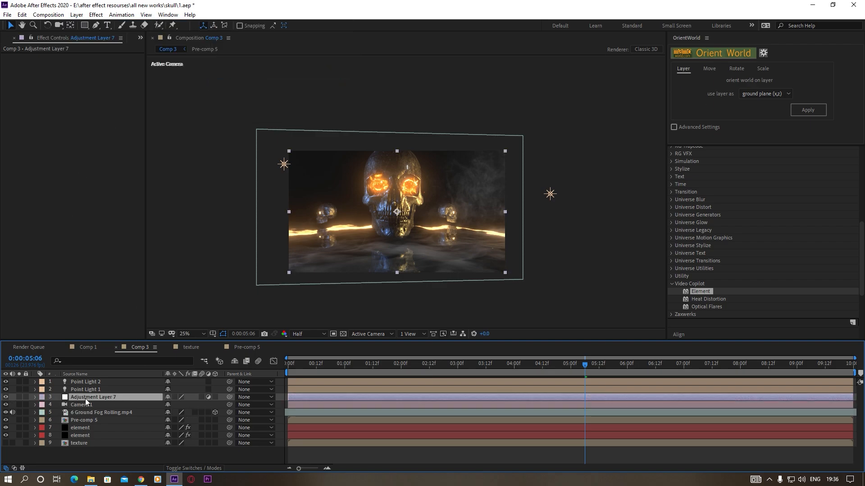
pyautogui.click(96, 14)
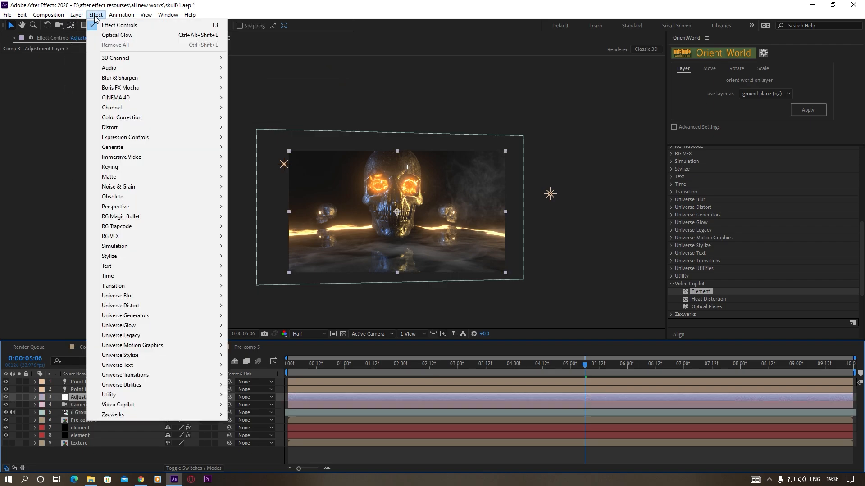
pyautogui.moveTo(143, 227)
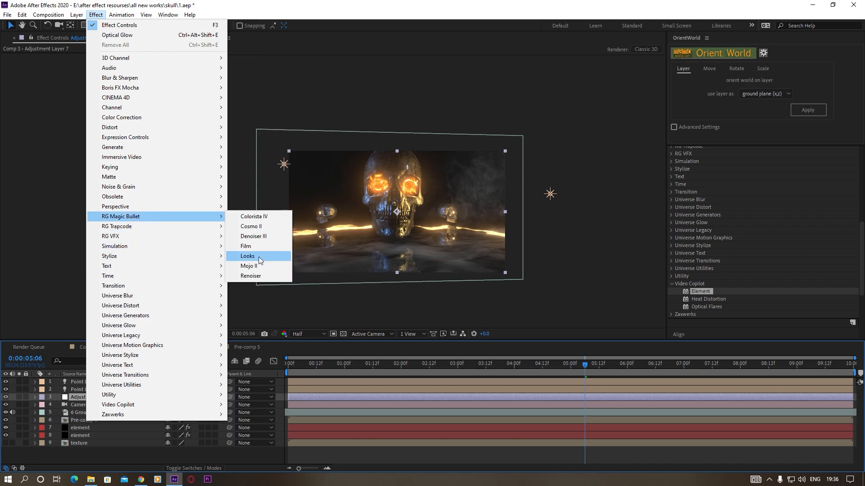
pyautogui.click(258, 256)
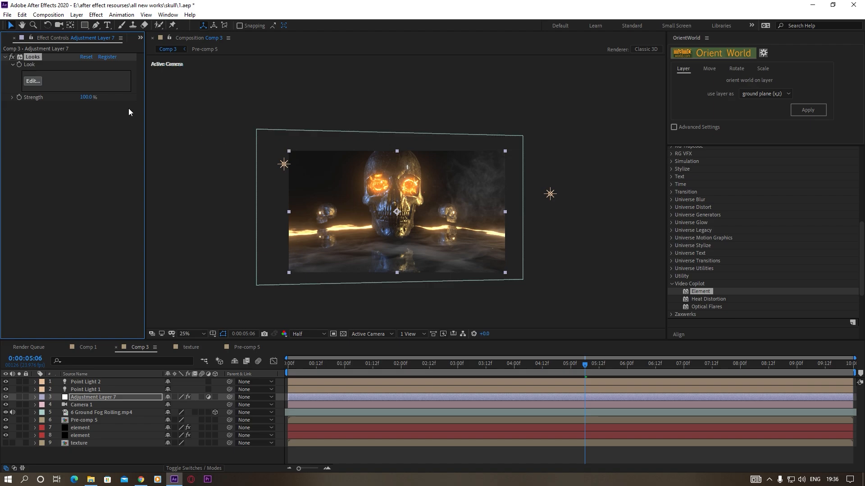
# Open the look editor for Adjustment Layer 7's effect, choose the Blockbuster look Frontage, and show its Colorista settings
pyautogui.click(33, 82)
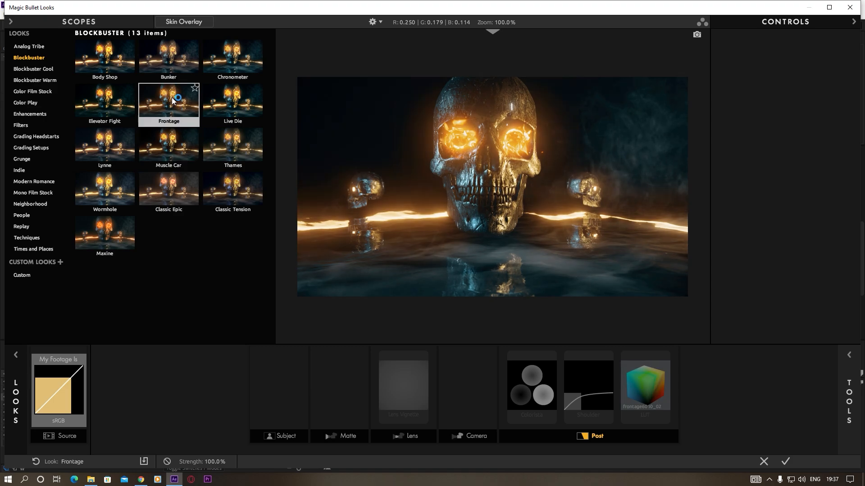
pyautogui.click(531, 387)
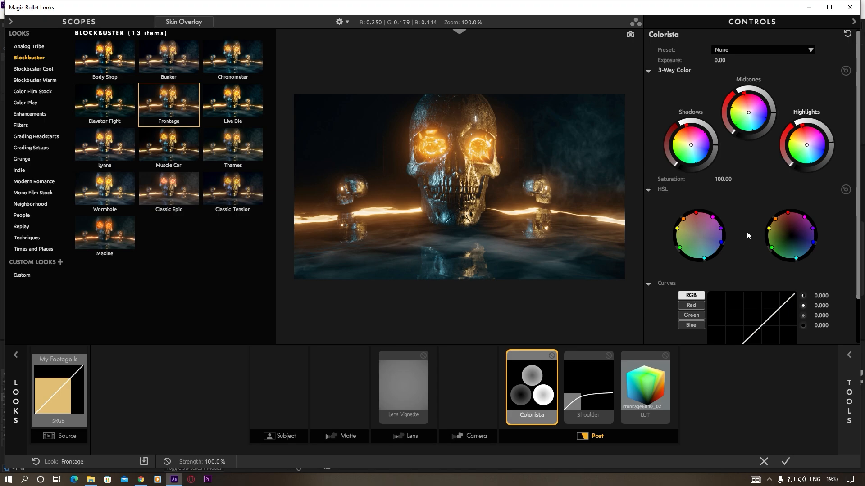
# Add a Chromatic Aberration lens tool to the look, set its Red/Cyan to +1.050, and accept the look
pyautogui.click(849, 401)
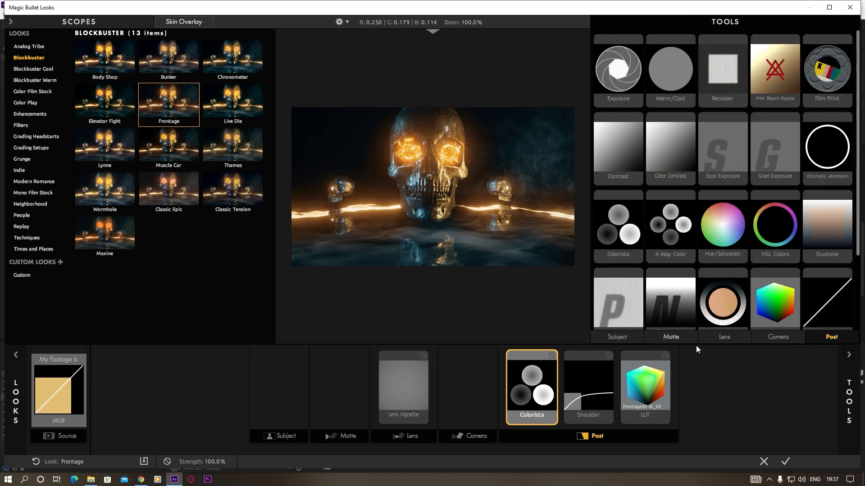
pyautogui.click(716, 337)
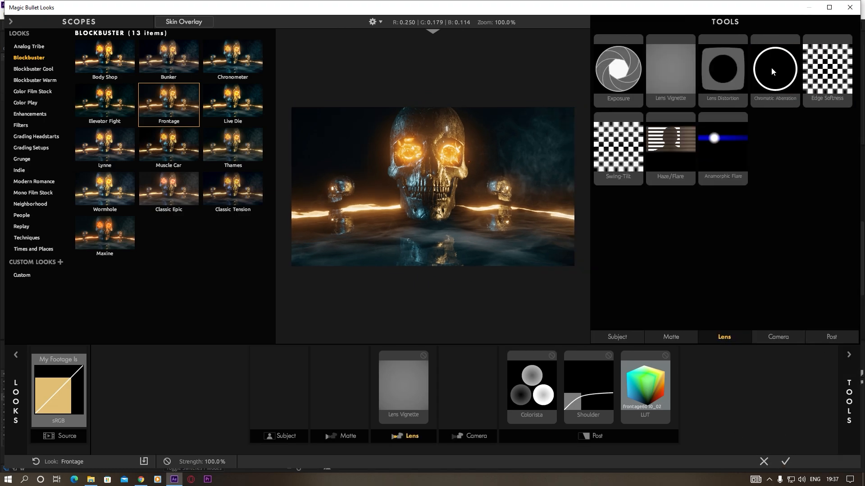
pyautogui.moveTo(774, 73); pyautogui.dragTo(398, 209)
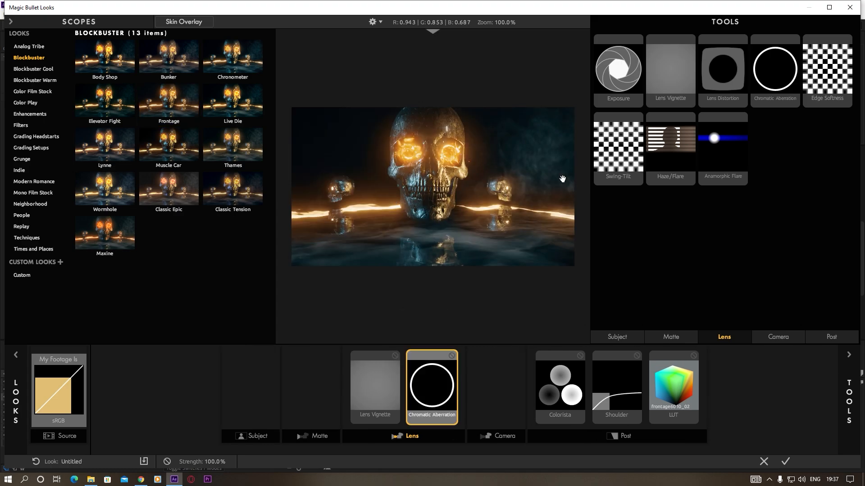
pyautogui.click(850, 357)
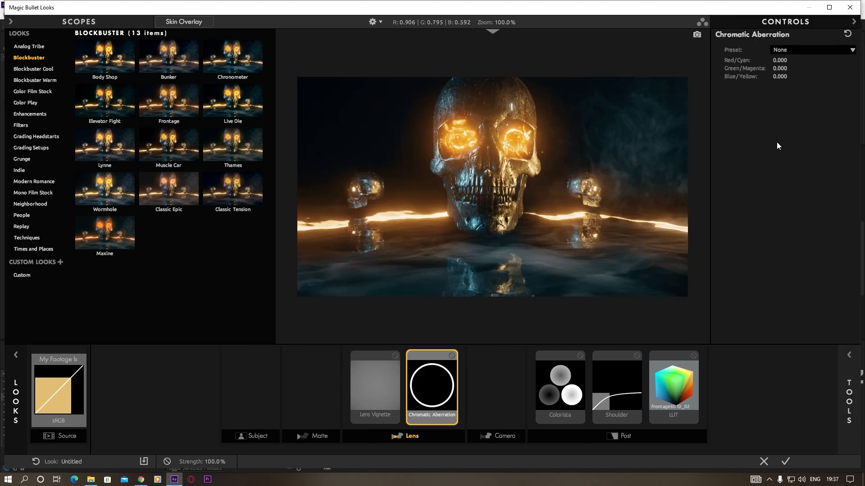
pyautogui.moveTo(777, 58); pyautogui.dragTo(806, 59)
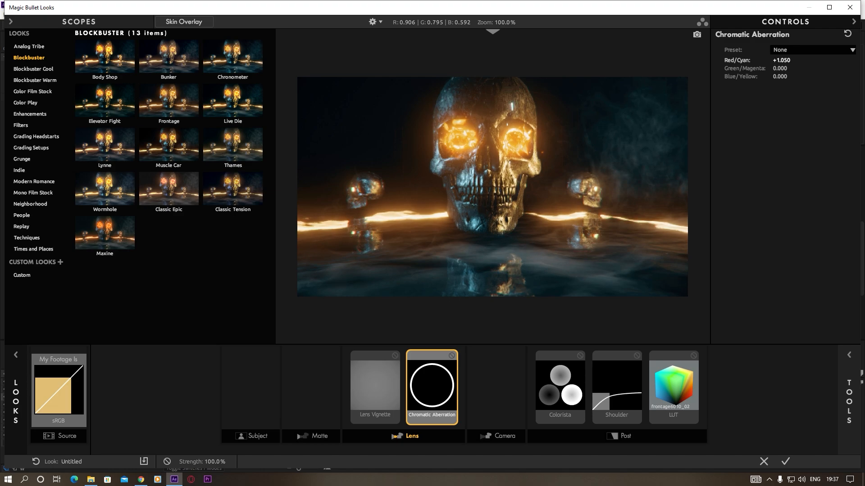
pyautogui.scroll(3, 493, 190)
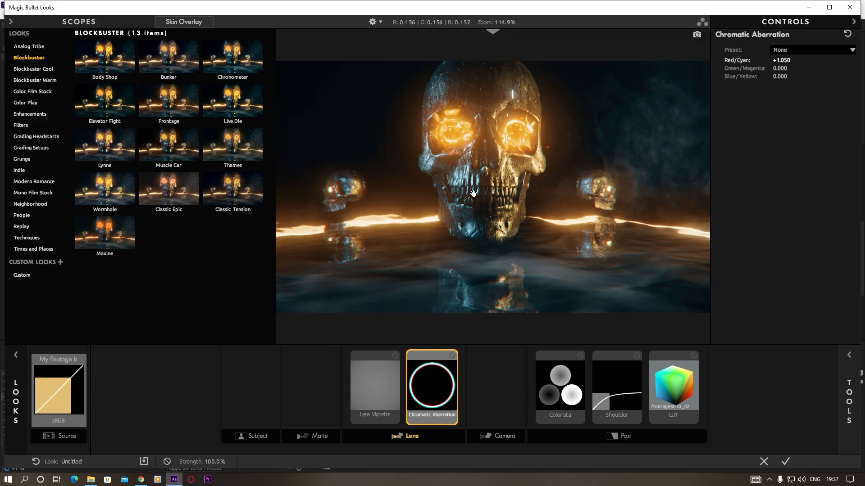
pyautogui.scroll(4, 473, 194)
pyautogui.scroll(-4, 469, 214)
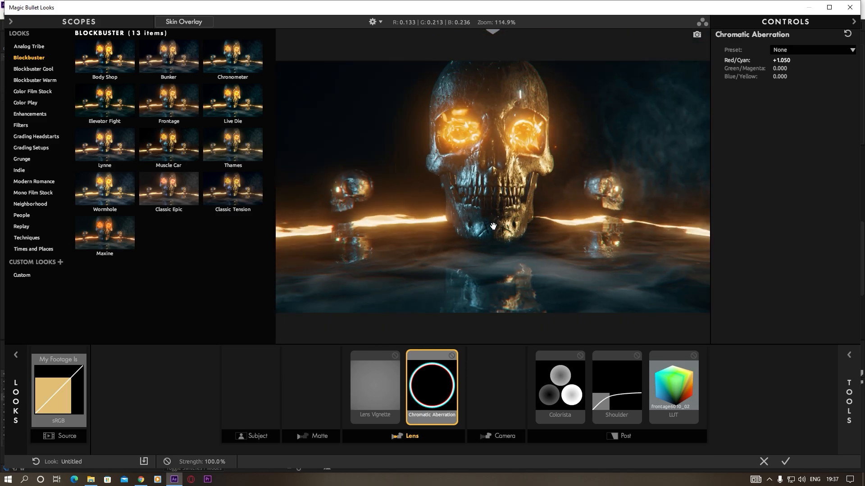
pyautogui.click(784, 462)
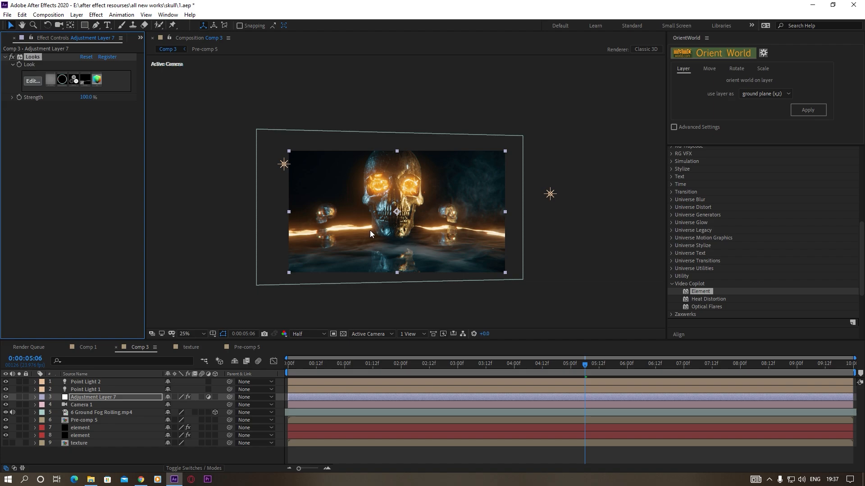
# Enlarge the composition view to 50%, go to time 0:00:02:07, and set the preview resolution to Full
pyautogui.scroll(4, 371, 233)
pyautogui.scroll(-2, 391, 245)
pyautogui.moveTo(402, 262); pyautogui.dragTo(419, 232)
pyautogui.press('v')
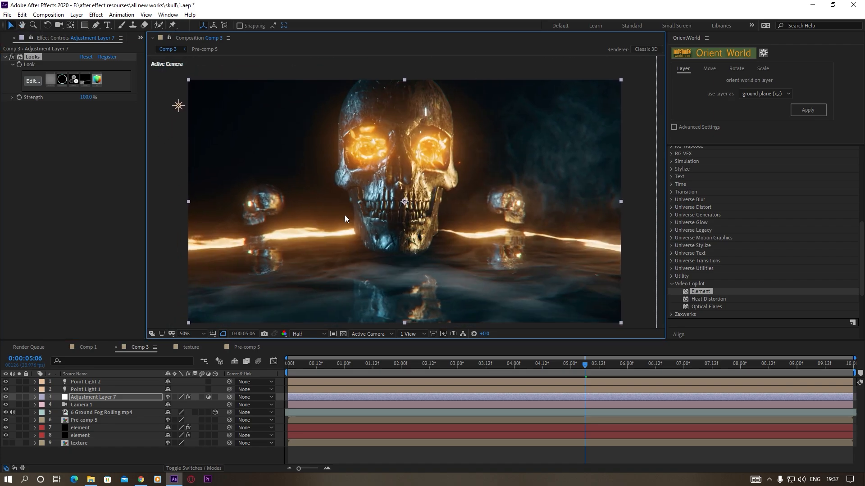
pyautogui.click(418, 366)
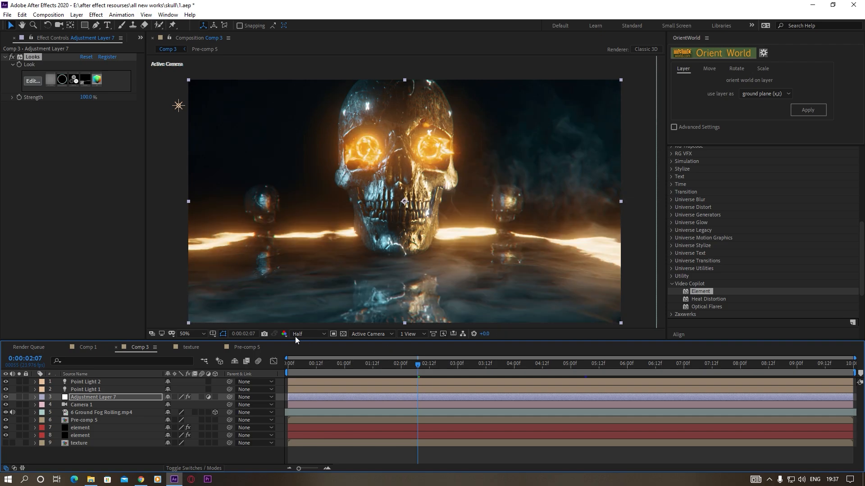
pyautogui.click(296, 334)
pyautogui.click(311, 355)
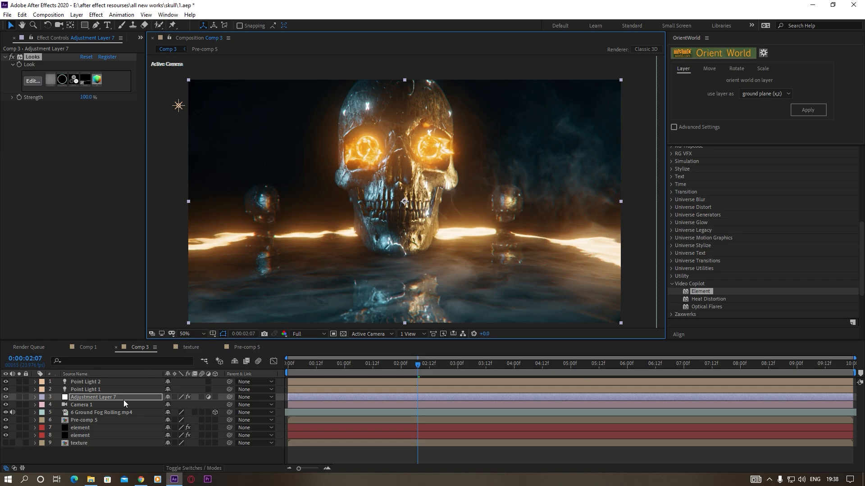
# Increase Camera 1's Aperture to 46.1 pixels to strengthen the background blur
pyautogui.click(80, 405)
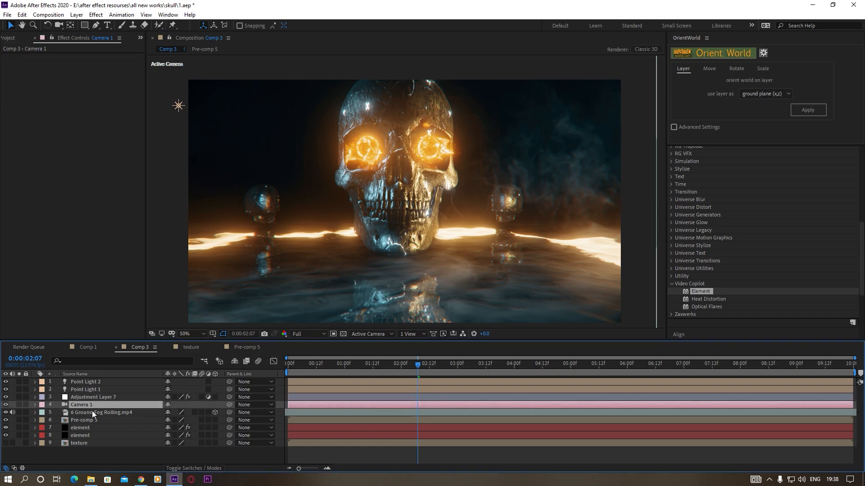
pyautogui.press('a')
pyautogui.press('a')
pyautogui.moveTo(171, 447); pyautogui.dragTo(189, 444)
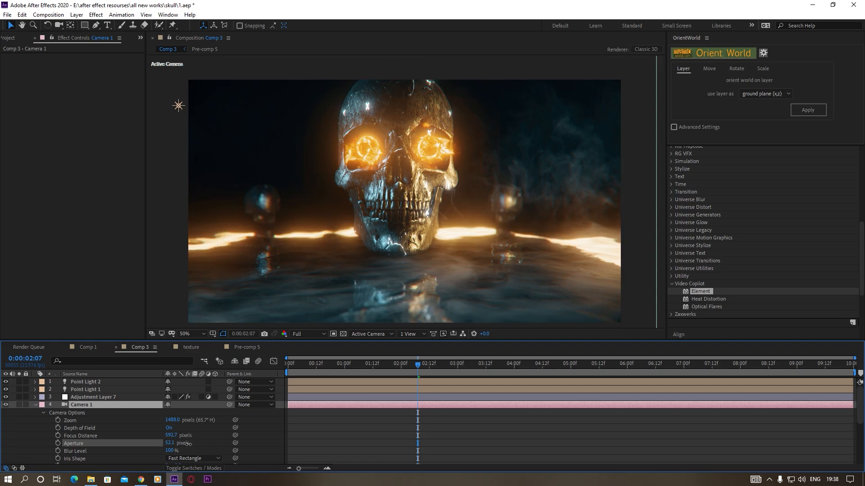
pyautogui.moveTo(188, 444); pyautogui.dragTo(184, 444)
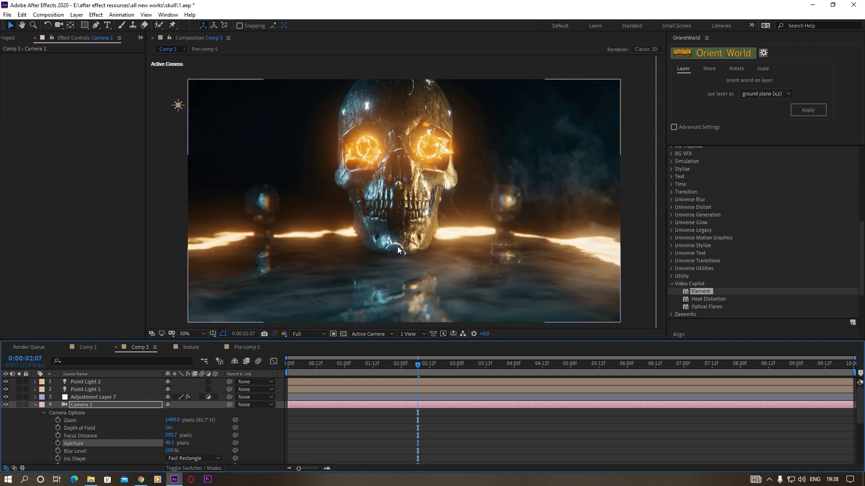
# Check the depth-of-field blur and colour grade on the frames at 0:00:06:04 and 0:00:08:11
pyautogui.click(635, 365)
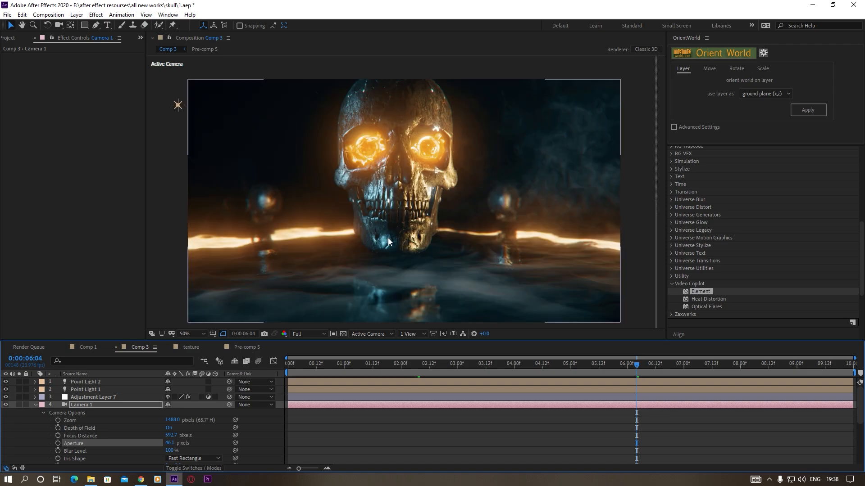
pyautogui.scroll(-2, 401, 259)
pyautogui.scroll(2, 404, 244)
pyautogui.click(766, 368)
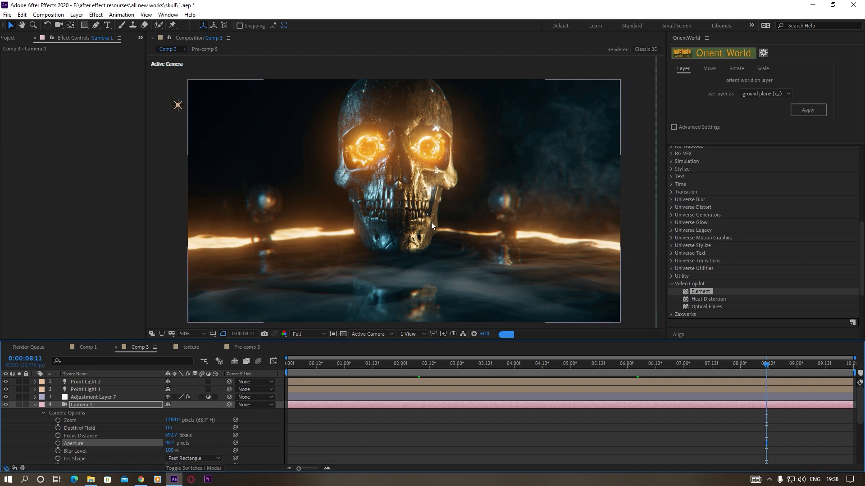